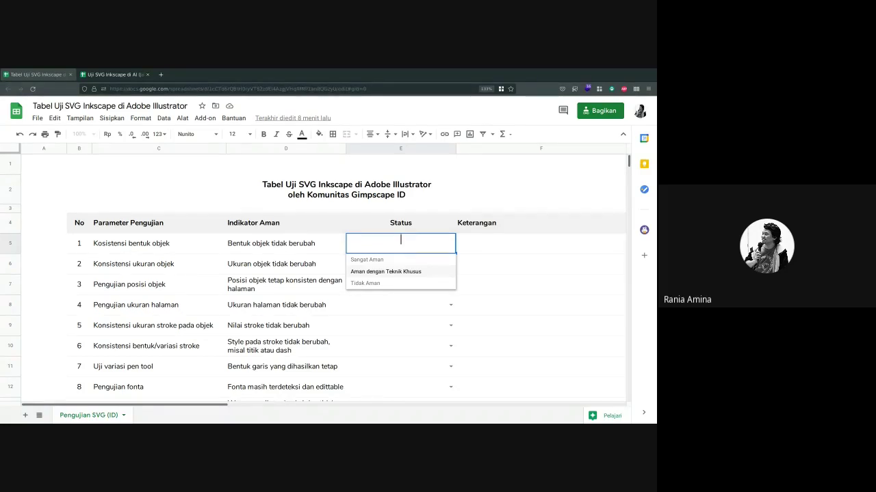
Set row 1's status to Tidak Aman, clear status cell E5, and return to cell C5
key("Down")
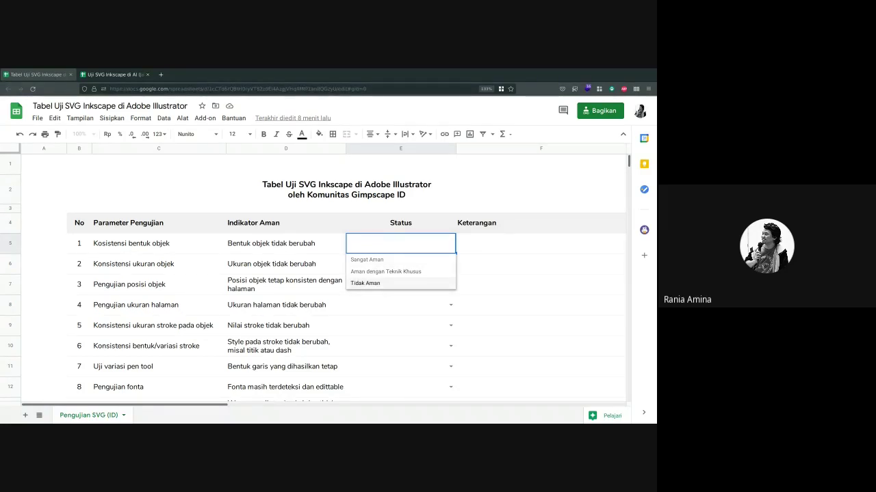
key("Return")
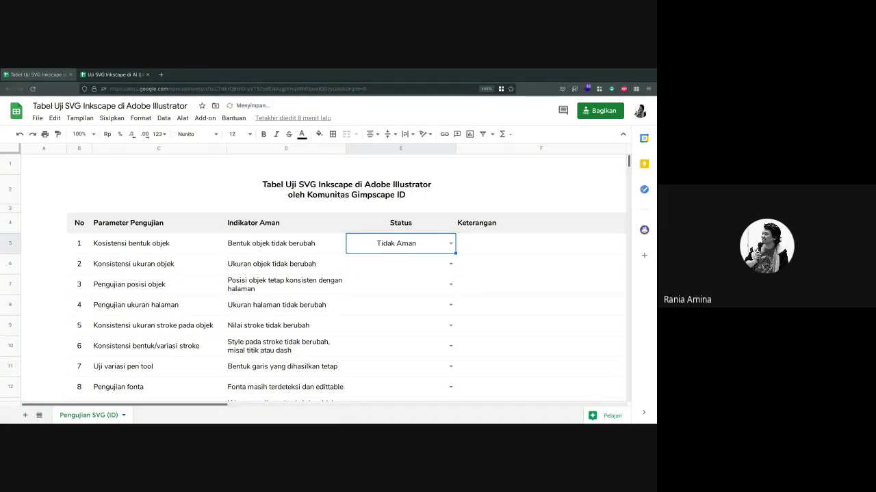
key("Return")
key("Return")
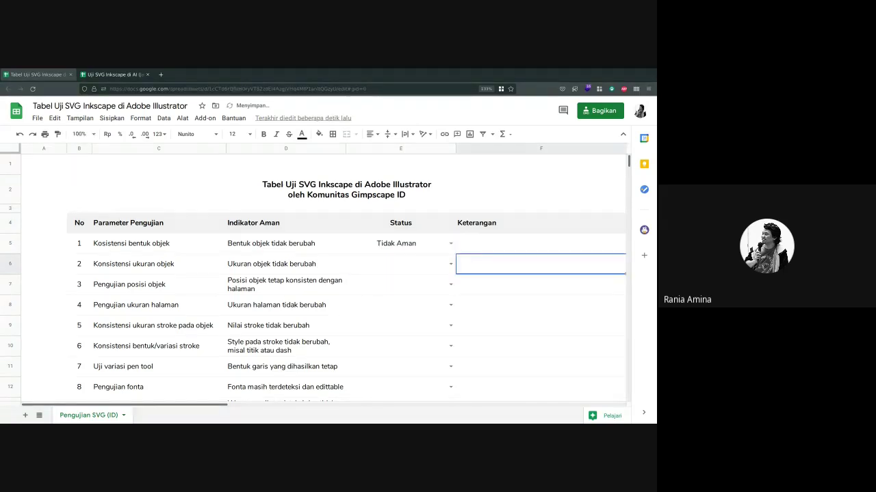
key("Up")
key("Left")
key("Delete")
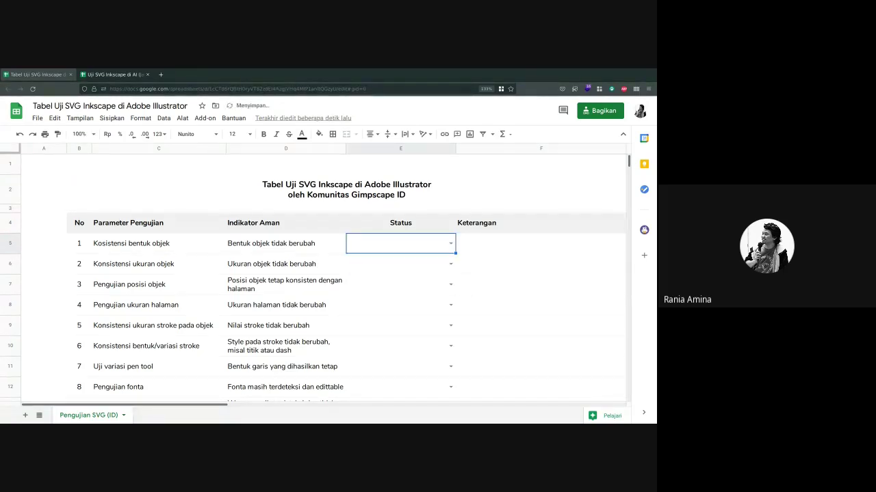
key("Up")
key("Up")
key("Up")
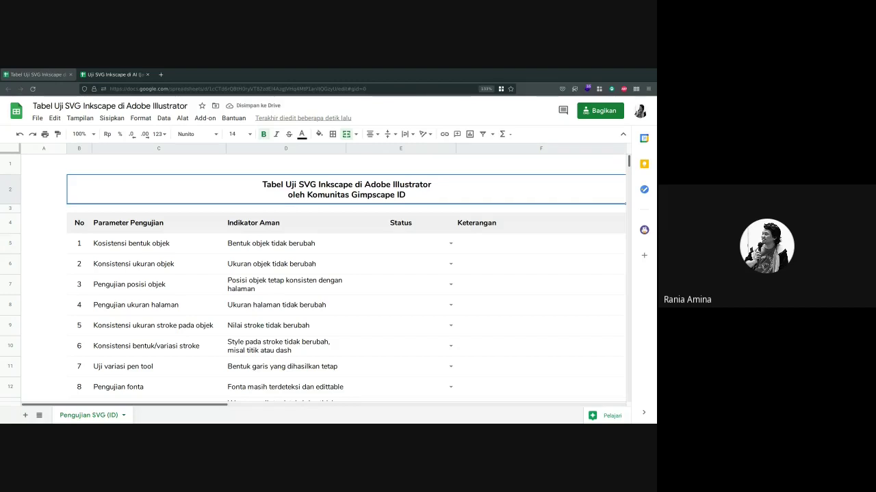
key("Down")
key("Down")
key("Down")
key("Right")
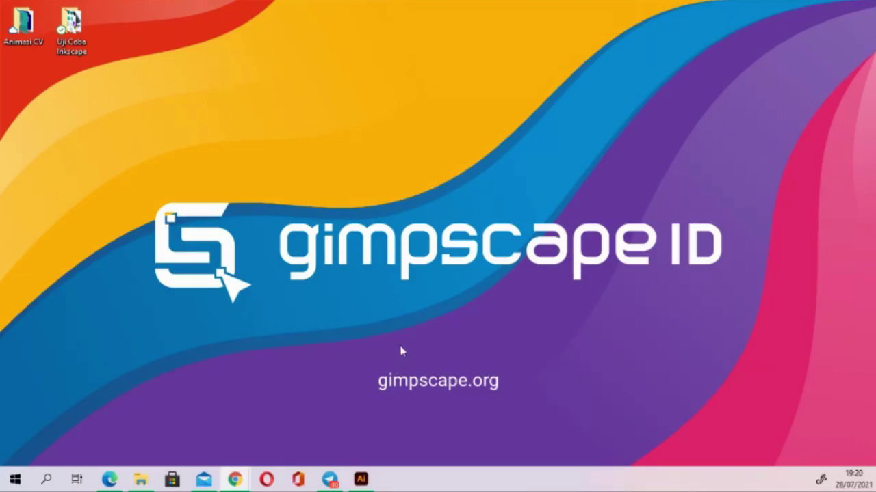
Open and maximize the Uji Coba Inkscape folder, then send 1 Konsistensi Bentuk.svg to Illustrator
double_click(87, 46)
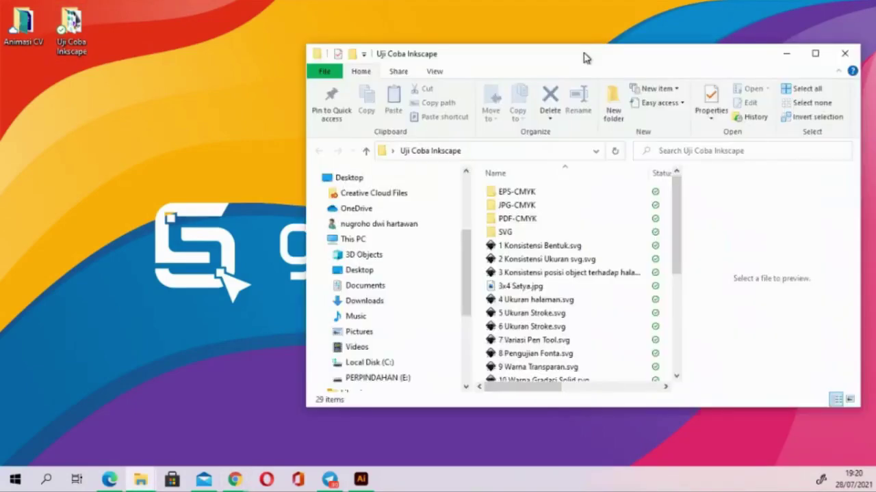
left_click_drag(582, 55, 414, 62)
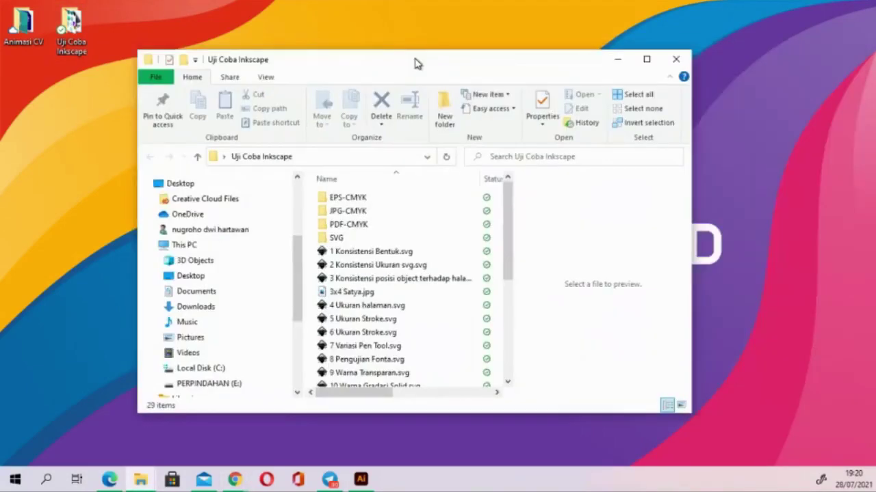
double_click(641, 64)
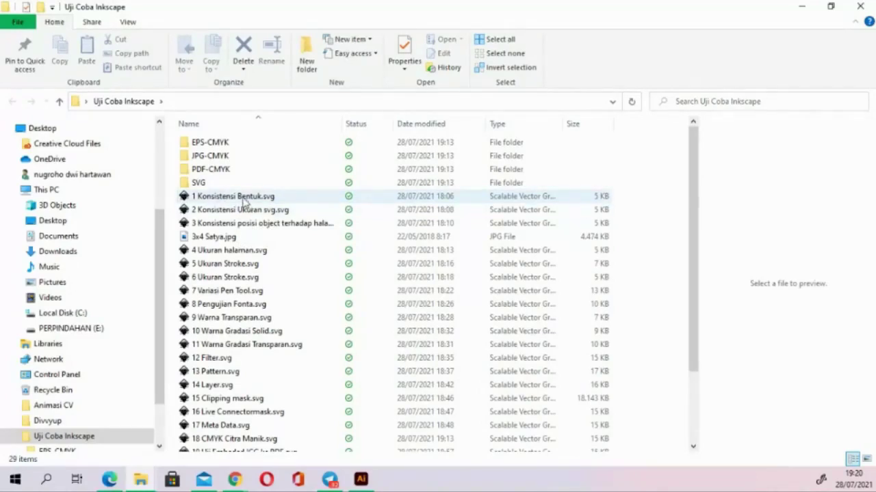
mouse_move(239, 199)
left_mouse_down()
mouse_move(374, 388)
mouse_move(377, 338)
left_mouse_up()
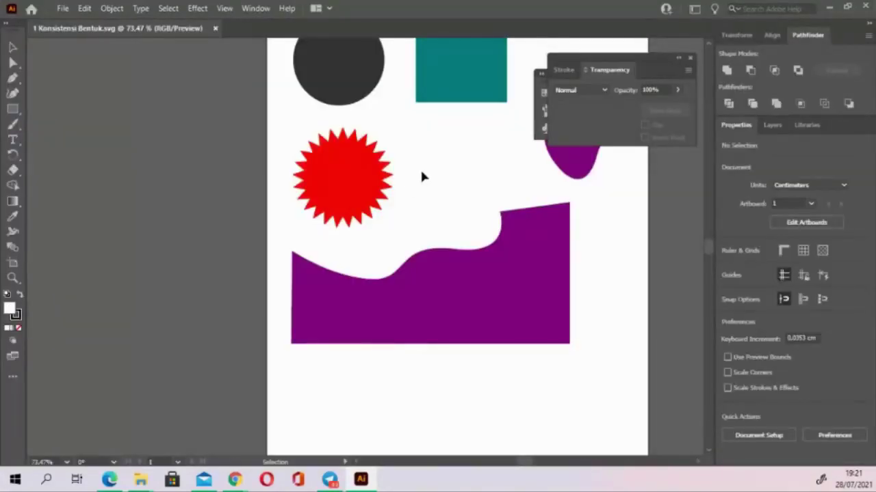
Pan the Illustrator canvas to centre the 1 Konsistensi Bentuk.svg artboard
mouse_move(420, 171)
left_mouse_down()
mouse_move(300, 294)
mouse_move(315, 245)
left_mouse_up()
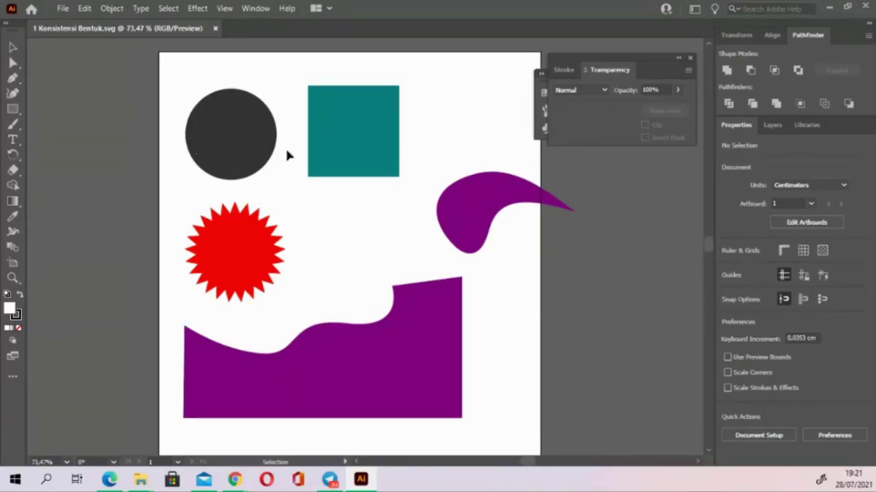
left_click_drag(286, 152, 331, 155)
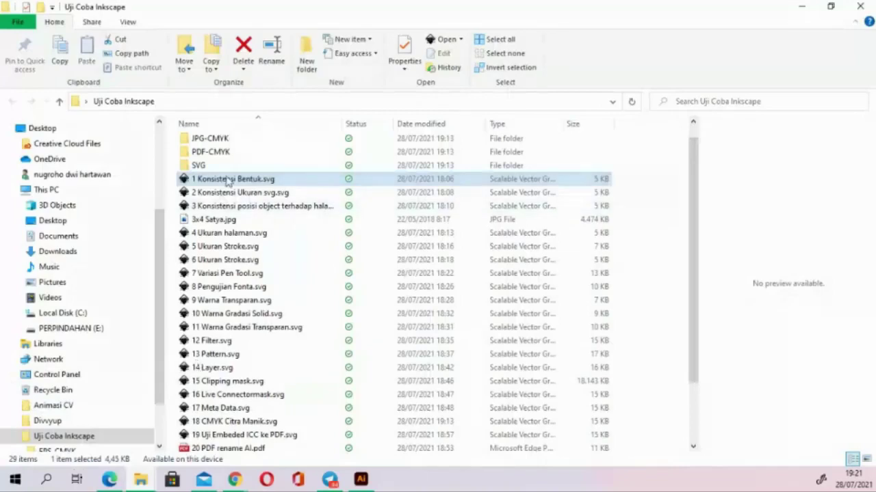
Open 1 Konsistensi Bentuk.svg with Inkscape and close the folder window
right_click(223, 180)
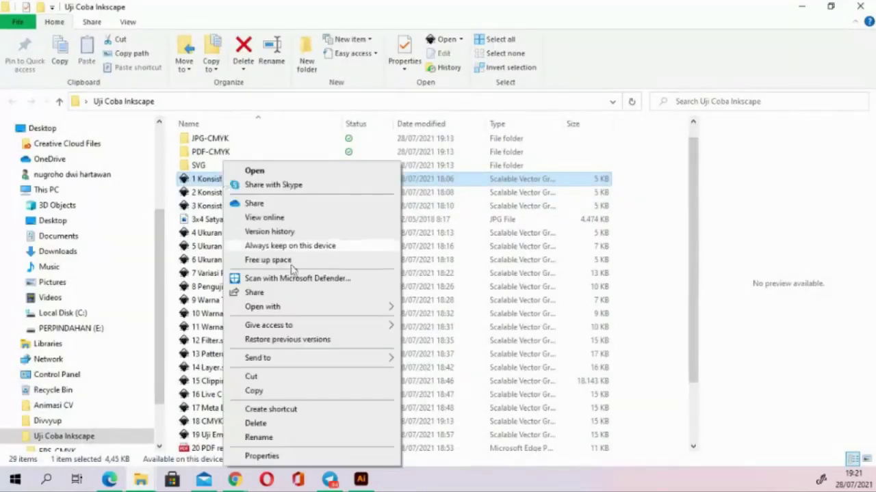
mouse_move(262, 306)
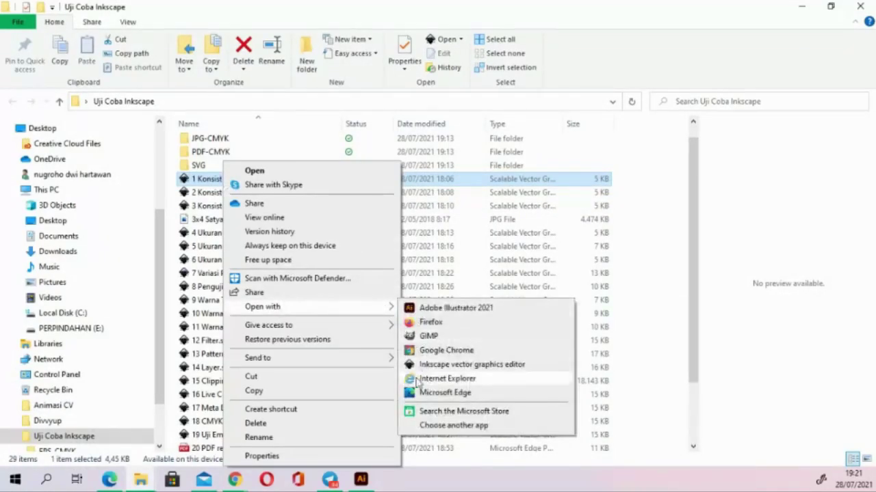
left_click(418, 366)
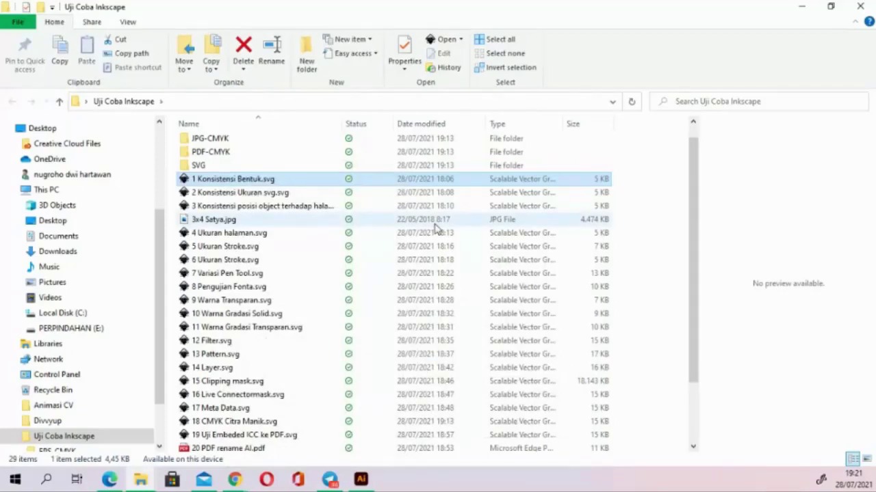
left_click(860, 6)
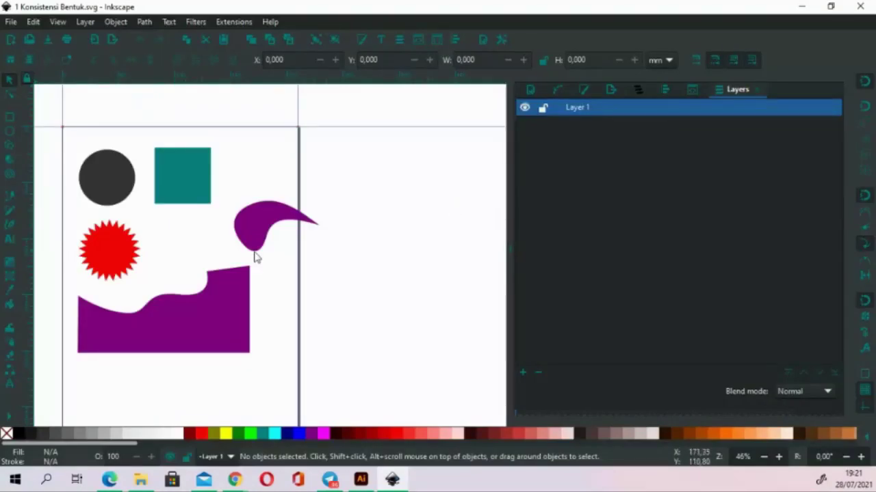
Compare the Inkscape and Illustrator copies, checking the dark circle's dimensions, ending in Illustrator
mouse_move(254, 253)
left_mouse_down()
mouse_move(381, 243)
mouse_move(385, 251)
left_mouse_up()
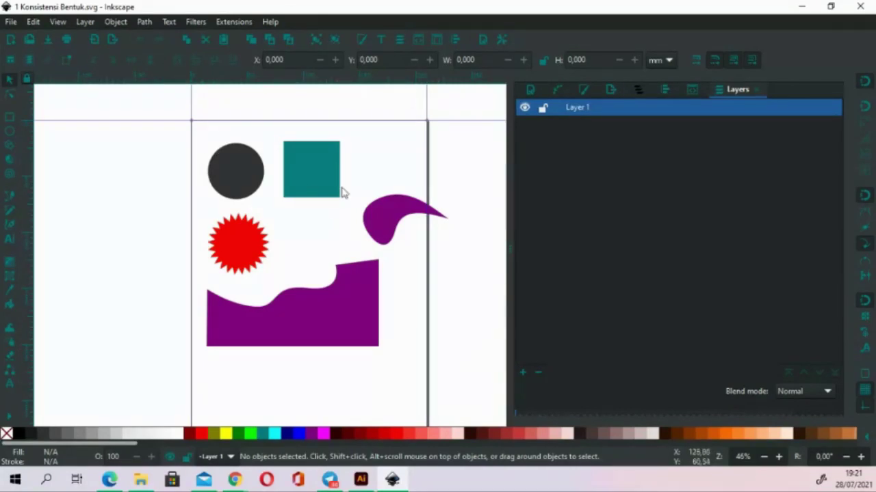
left_click(361, 479)
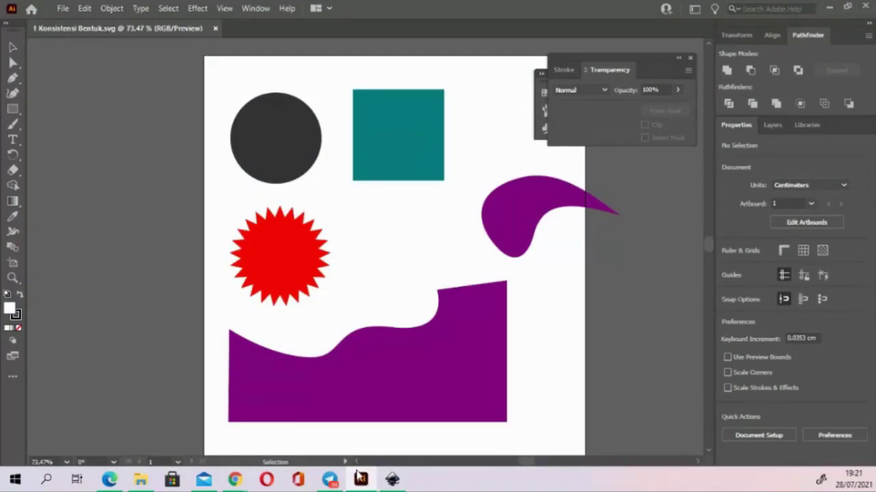
left_click(392, 480)
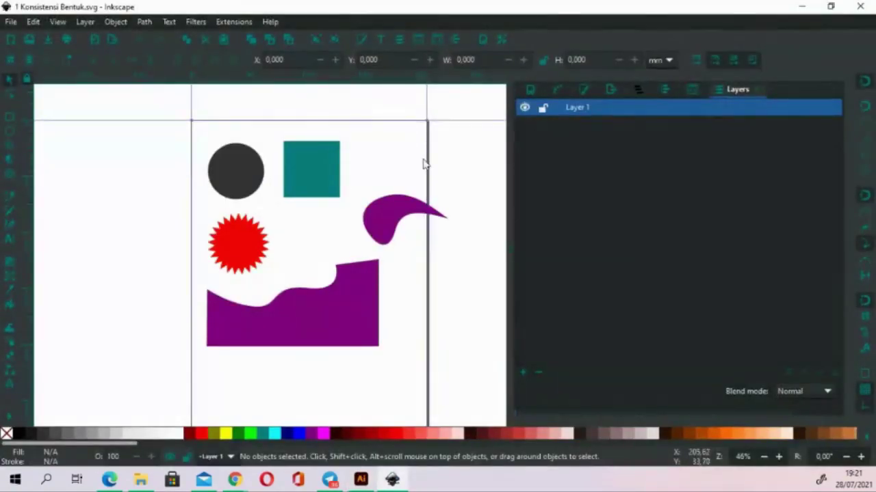
left_click(393, 480)
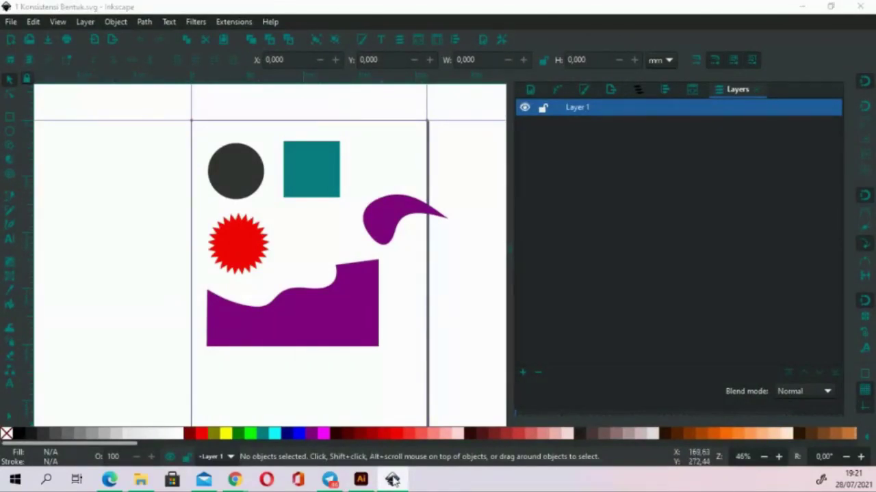
left_click(392, 480)
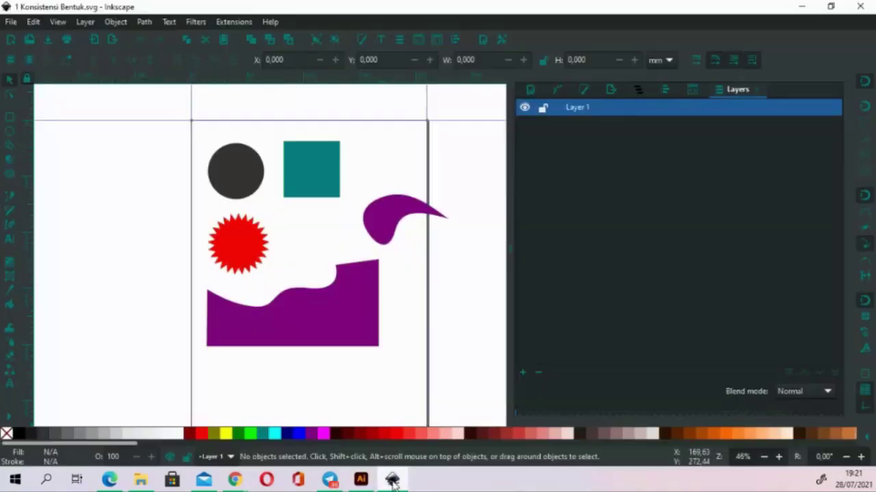
left_click(232, 167)
left_click(360, 479)
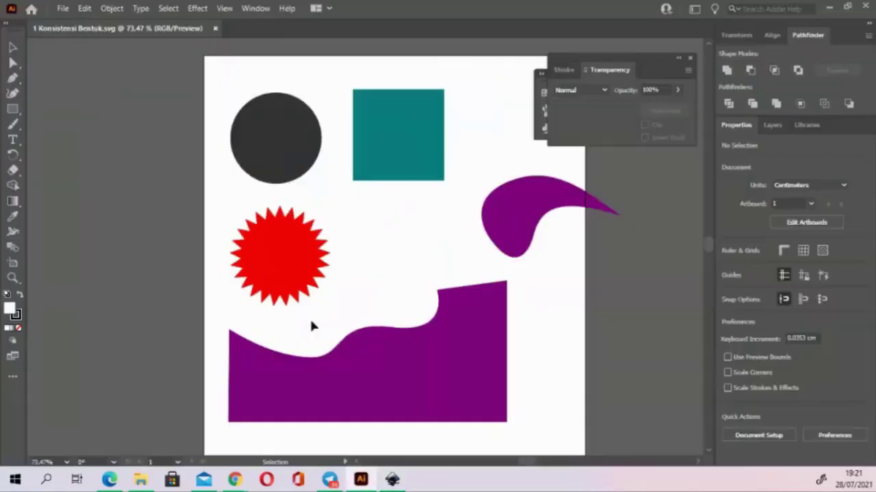
left_click(278, 166)
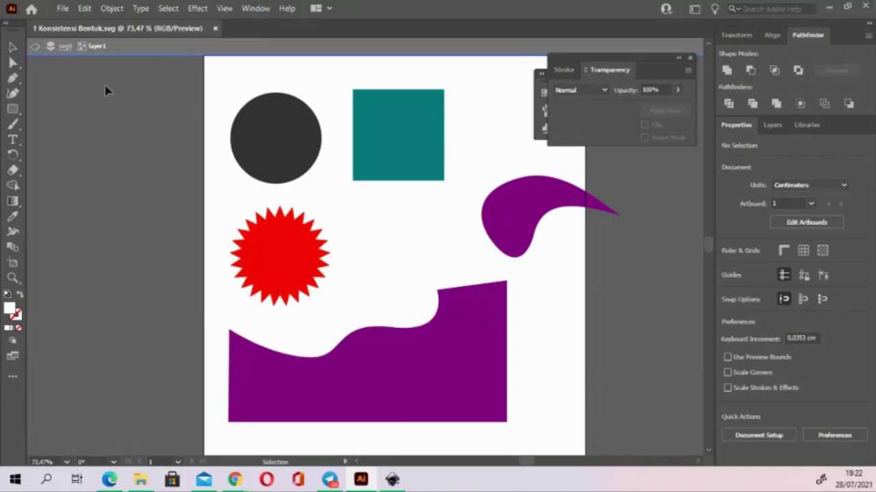
Isolate the dark circle and nudge it slightly right and up
left_click_drag(322, 150, 275, 148)
double_click(250, 135)
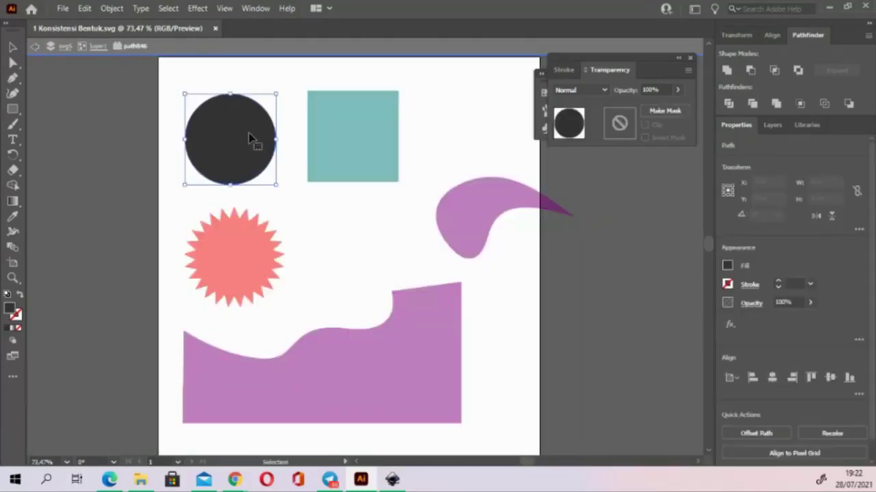
left_click(13, 63)
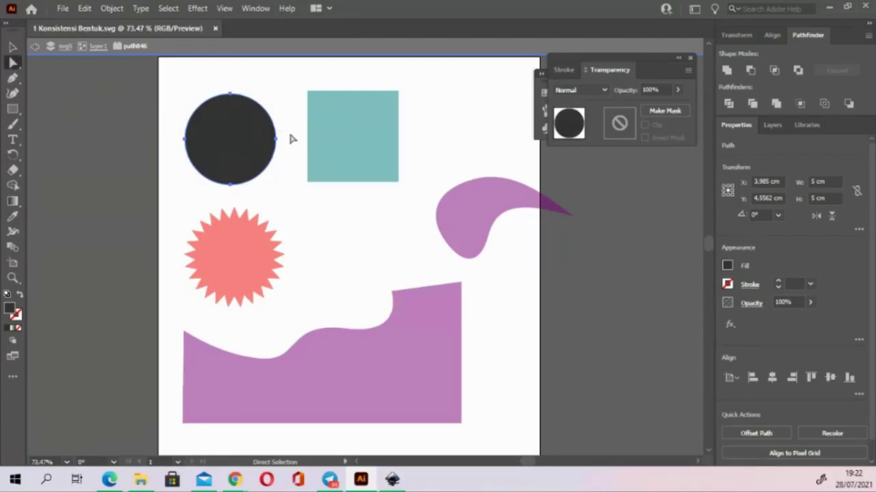
left_click_drag(277, 142, 294, 148)
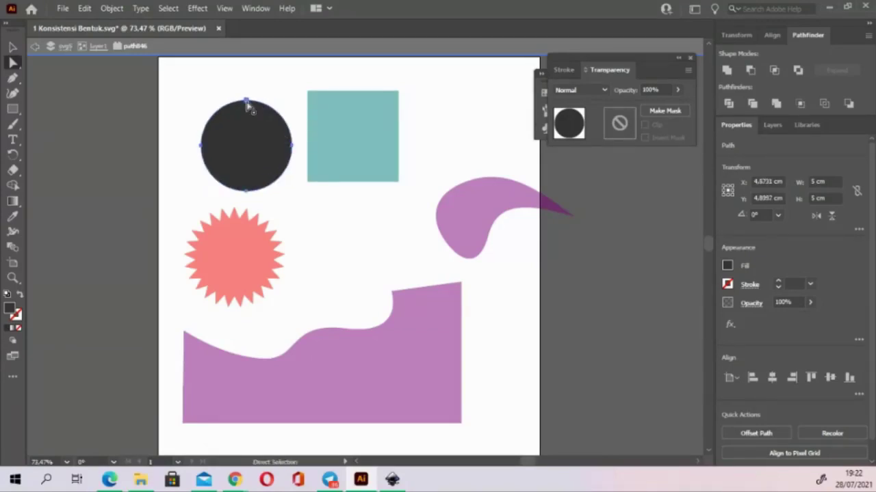
left_click_drag(249, 108, 248, 99)
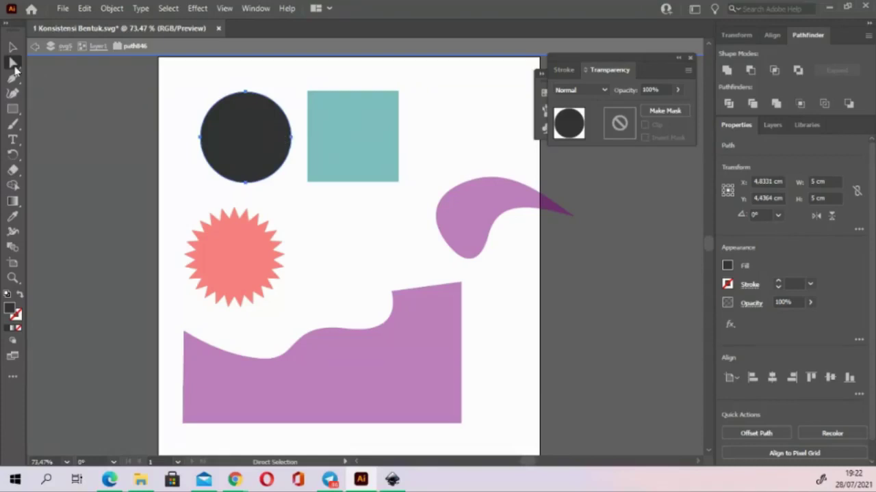
left_click(13, 64)
key("v")
left_click(125, 140)
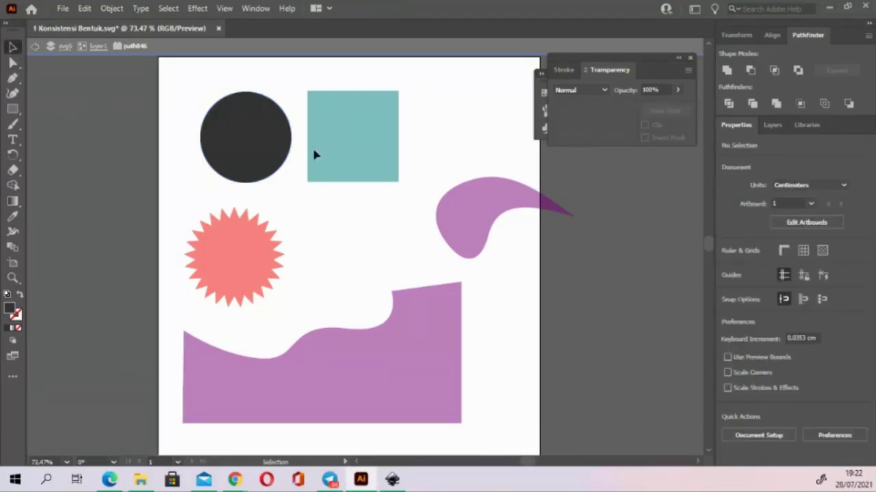
Inside the group, shift the teal square slightly and move the purple teardrop up-left
left_click(274, 127)
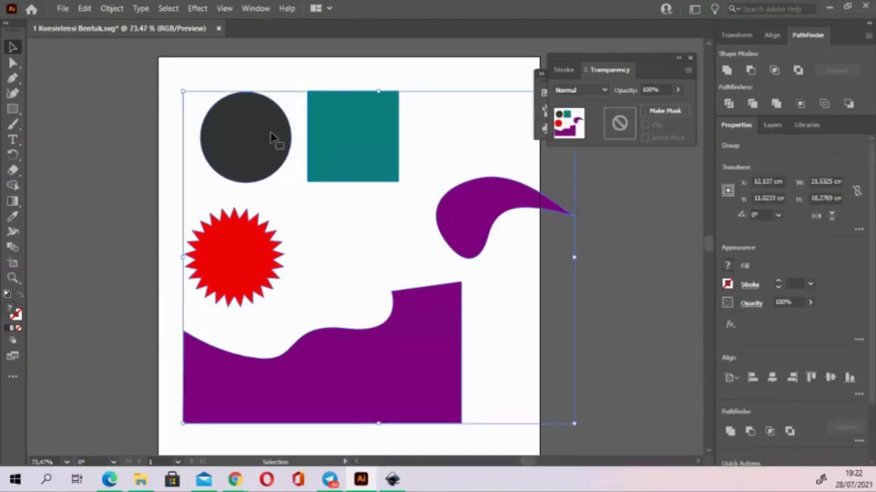
double_click(331, 128)
left_click(322, 129)
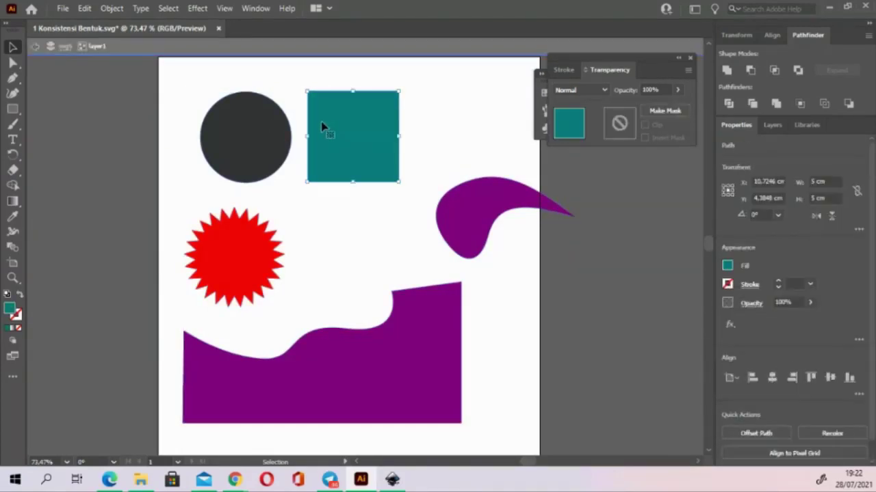
left_click(12, 63)
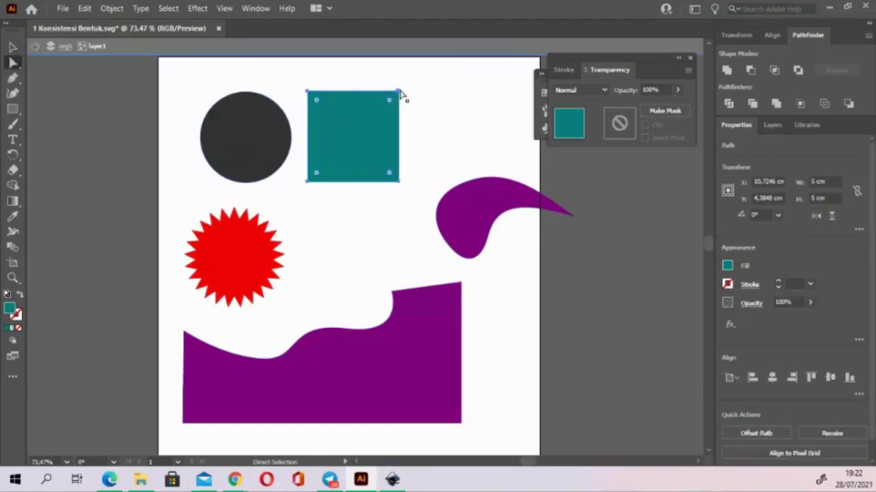
left_click_drag(401, 94, 416, 100)
left_click(497, 196)
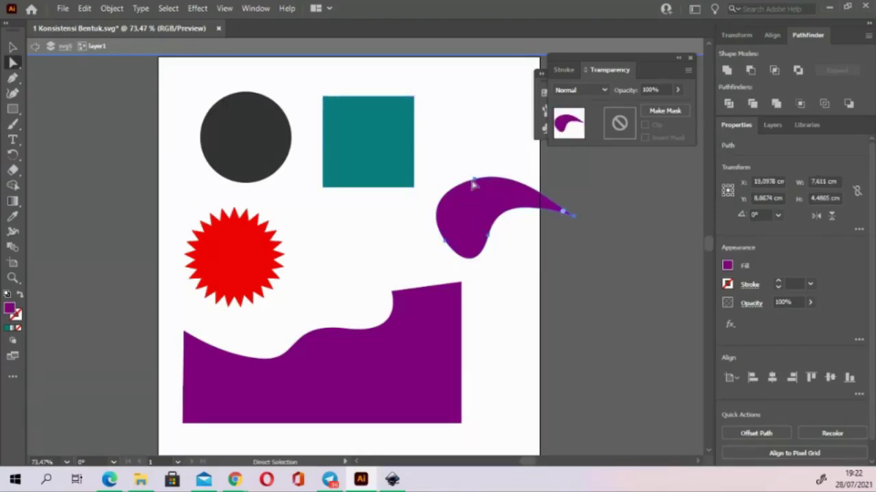
left_click_drag(469, 180, 453, 168)
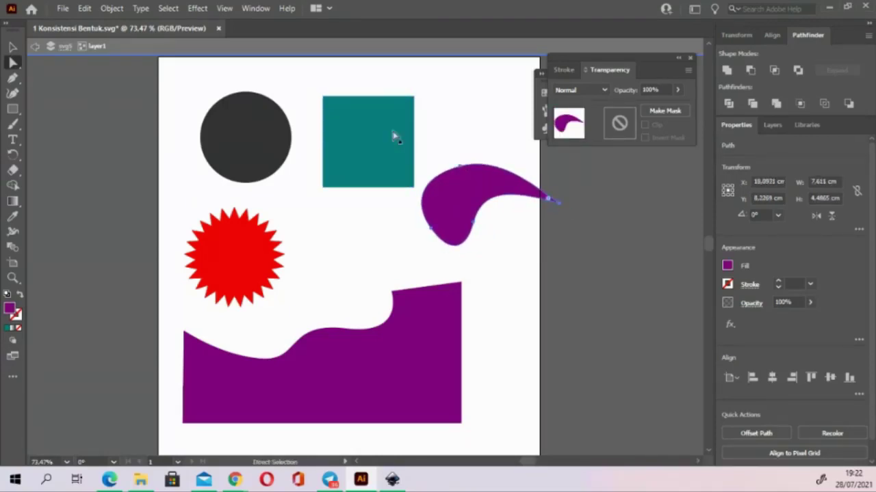
Inspect the anchor points of the teal square, red star and purple wave
left_click(392, 137)
left_click(232, 254)
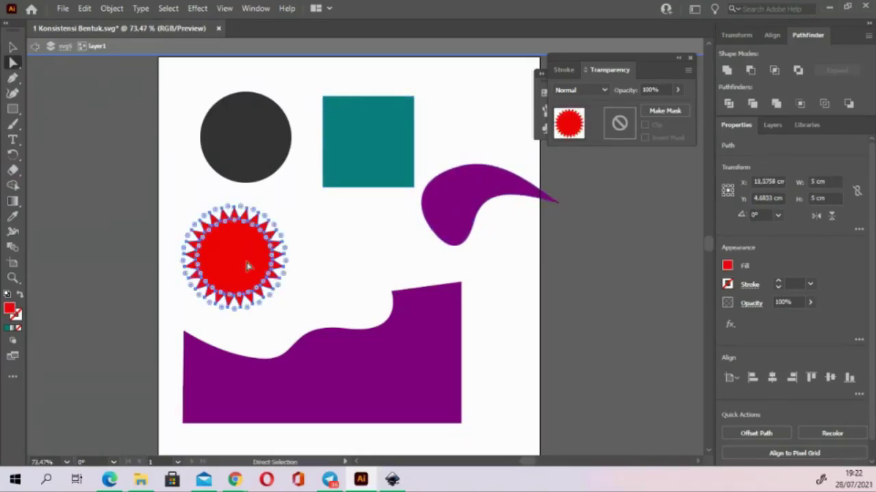
left_click(399, 355)
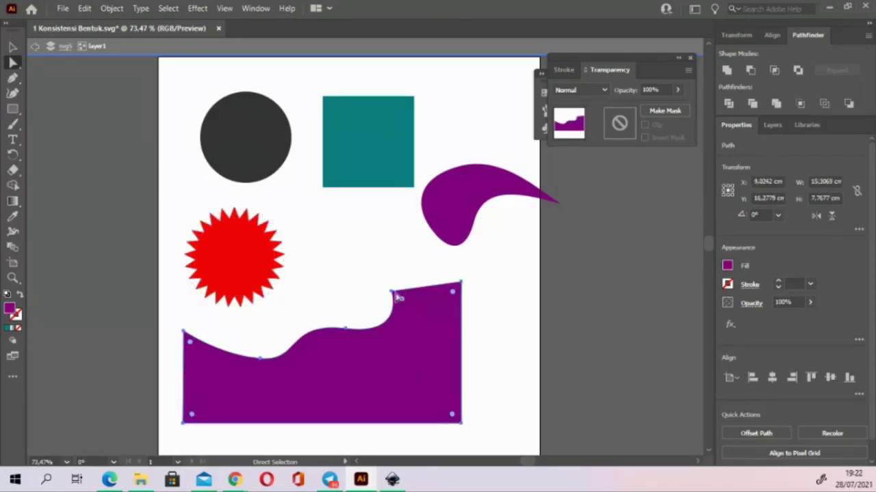
left_click(12, 78)
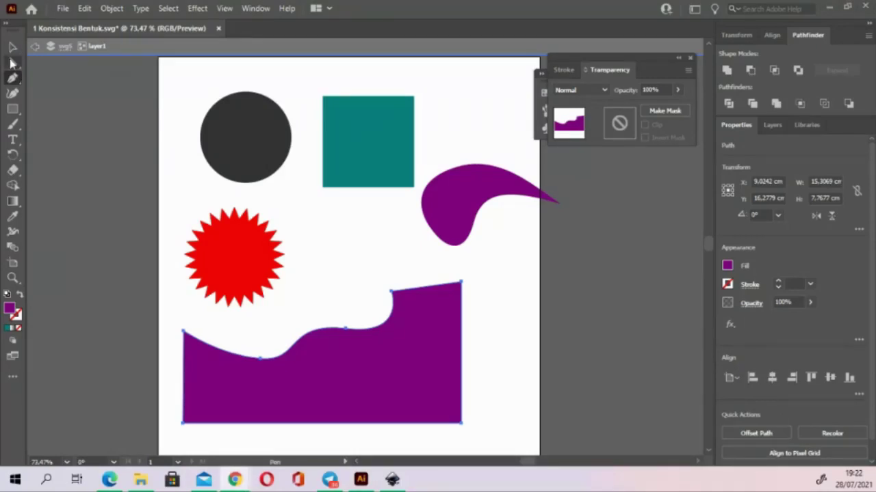
left_click(12, 62)
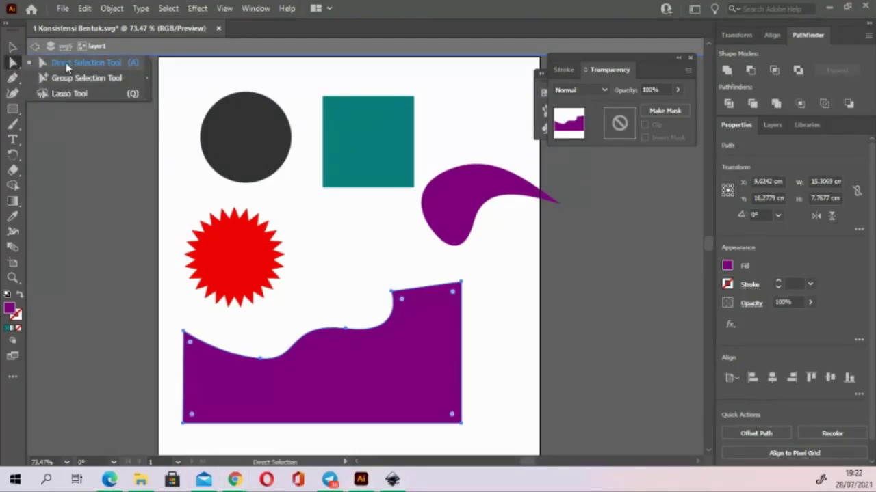
Round the teal square's corners and bulge the dark circle's right side outward
left_click(329, 105)
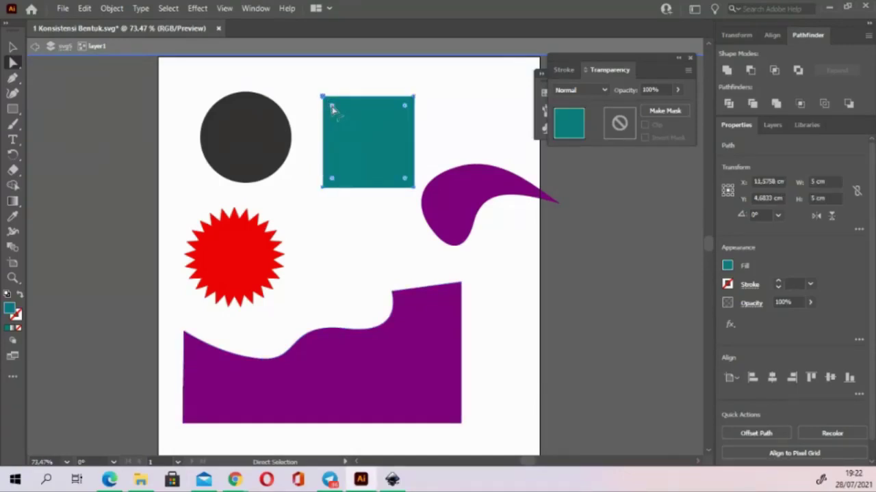
left_click_drag(331, 106, 355, 134)
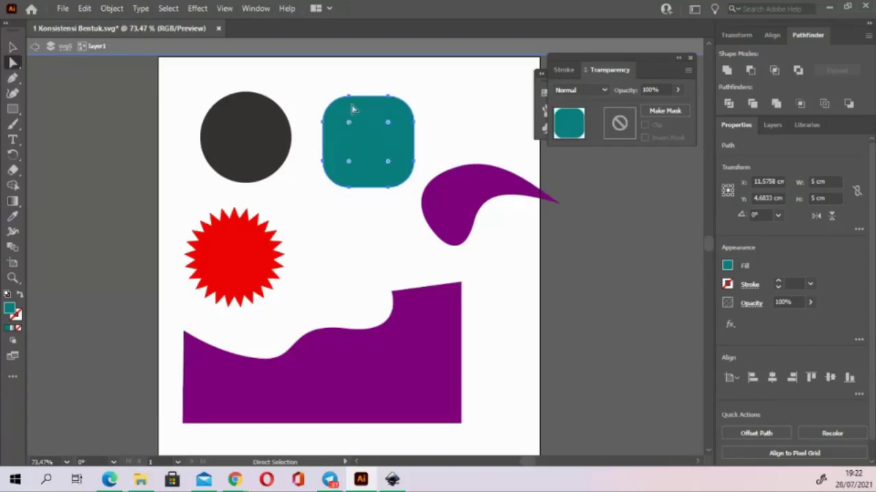
mouse_move(360, 89)
left_mouse_down()
mouse_move(342, 111)
mouse_move(355, 86)
mouse_move(349, 97)
left_mouse_up()
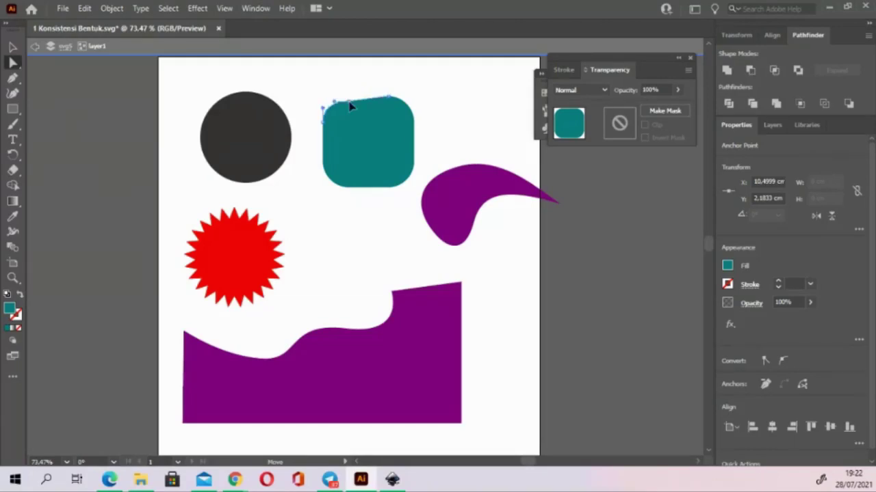
key("ctrl+z")
key("ctrl+z")
key("ctrl+z")
left_click(327, 137)
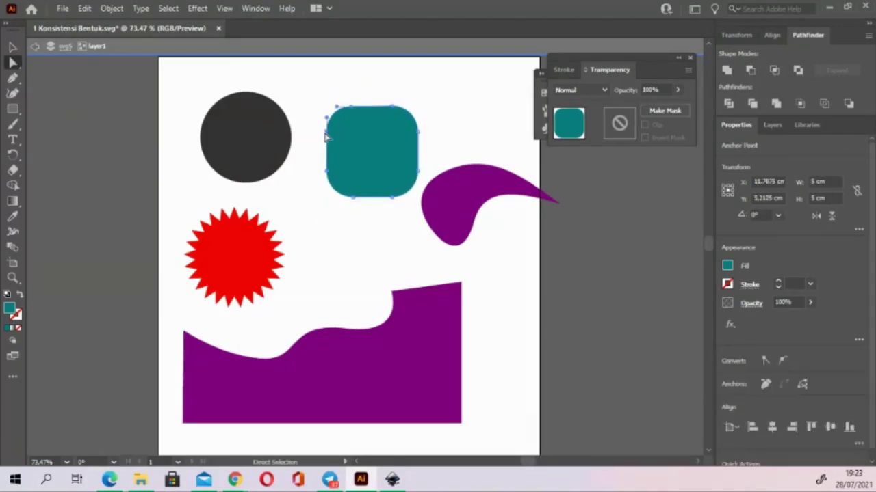
left_click(280, 129)
mouse_move(291, 137)
left_mouse_down()
mouse_move(303, 134)
mouse_move(295, 143)
left_mouse_up()
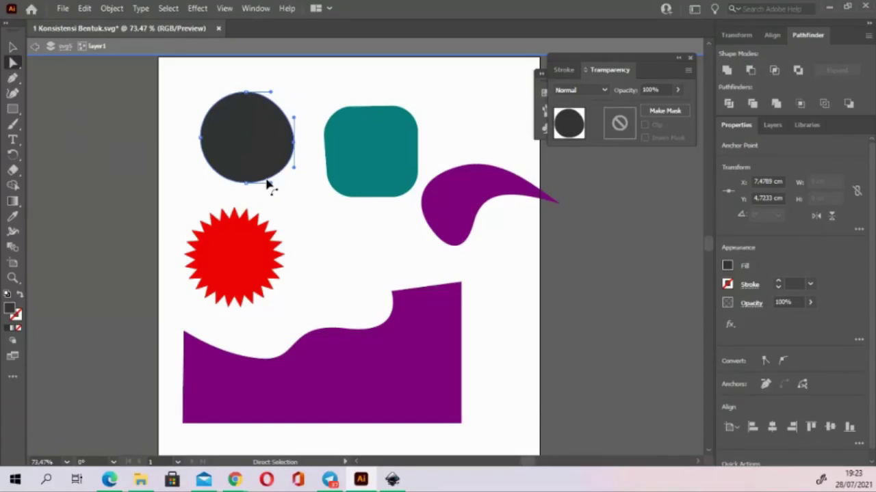
Stretch three of the red star's points into long spikes
left_click(230, 244)
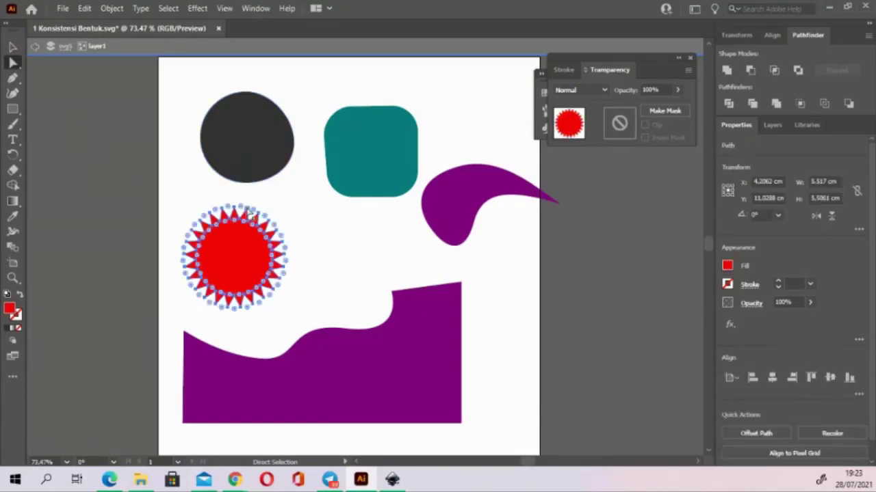
left_click(247, 212)
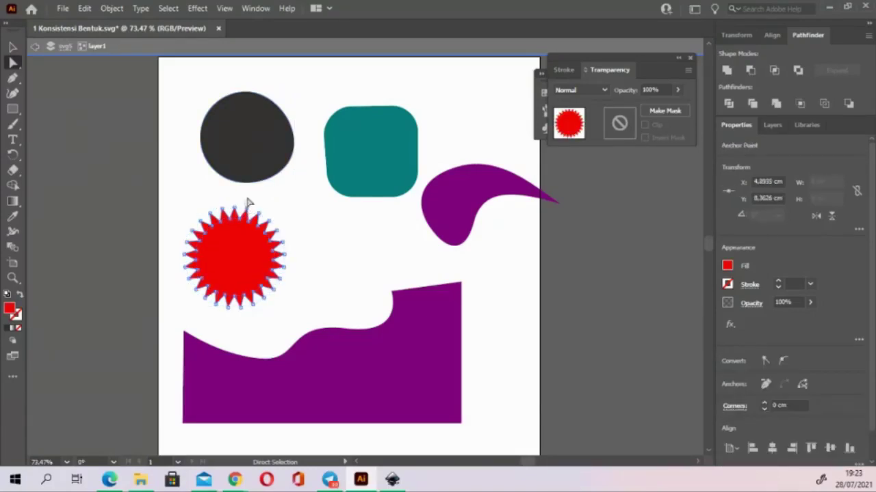
left_click(263, 182)
left_click(249, 212)
left_click(257, 199)
left_click(248, 212)
left_click_drag(247, 212, 277, 188)
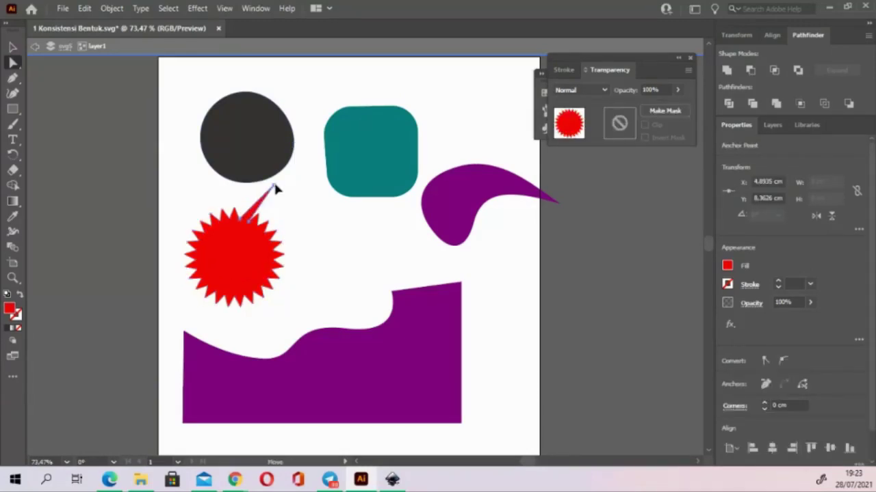
left_click_drag(272, 224, 300, 198)
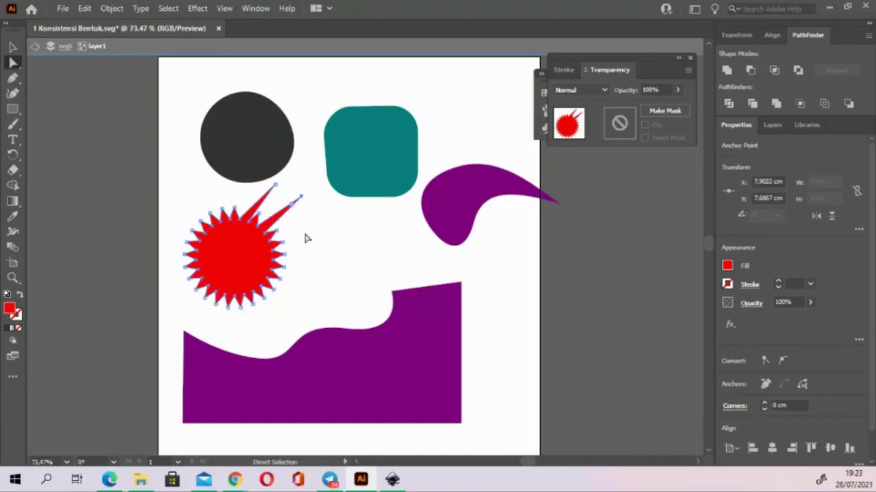
left_click_drag(279, 236, 326, 217)
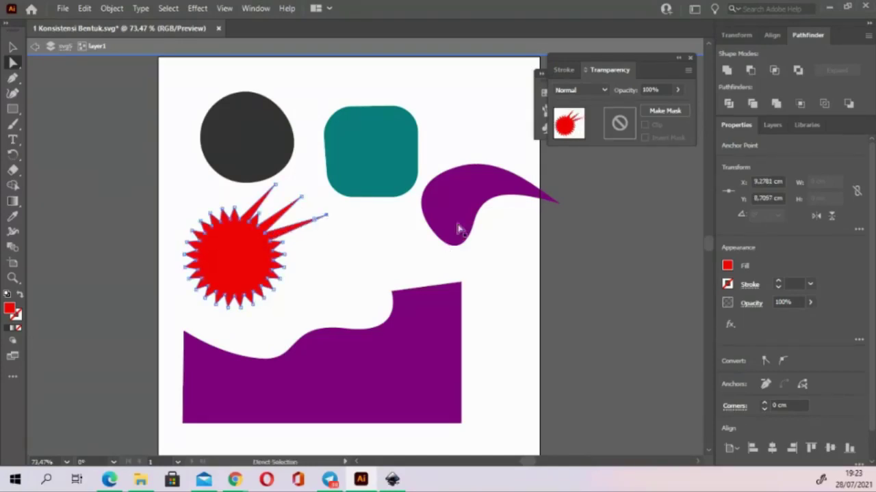
Reshape the purple teardrop's tip into a downward hook, undoing a stray square move
left_click(541, 197)
mouse_move(558, 207)
left_mouse_down()
mouse_move(519, 236)
mouse_move(470, 248)
left_mouse_up()
left_click(519, 232)
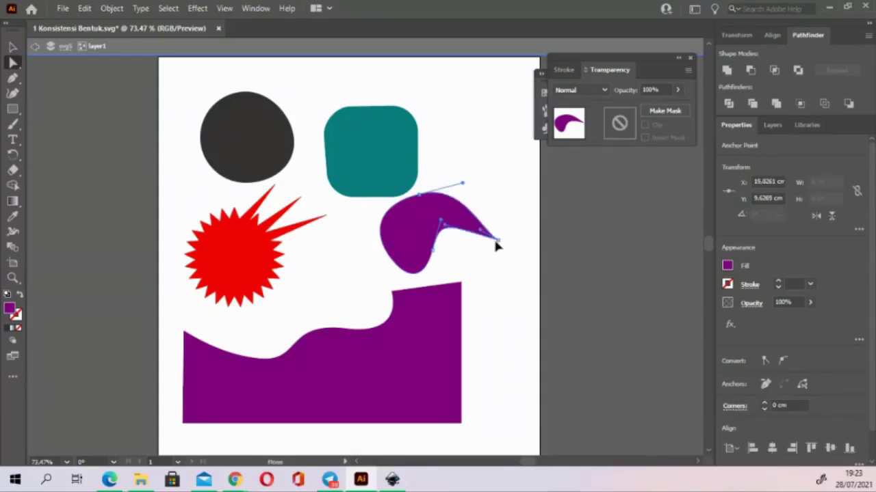
left_click_drag(408, 184, 425, 208)
key("ctrl+z")
left_click(422, 198)
left_click(425, 203)
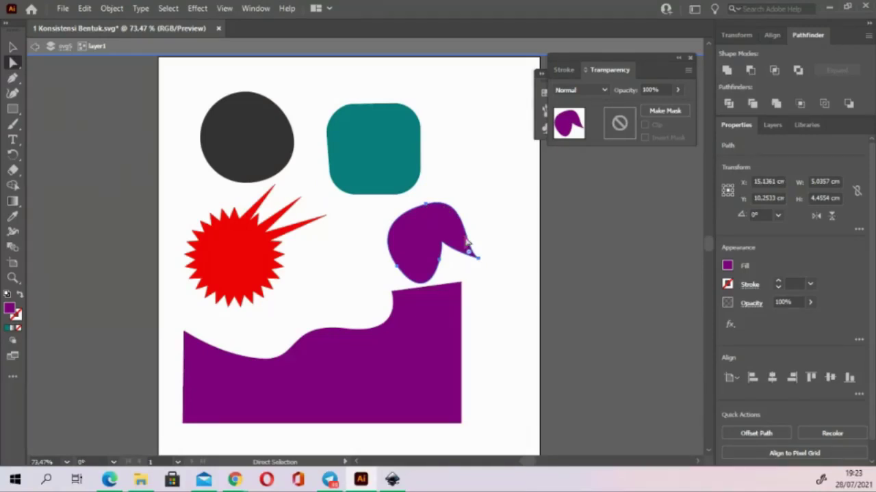
left_click(414, 316)
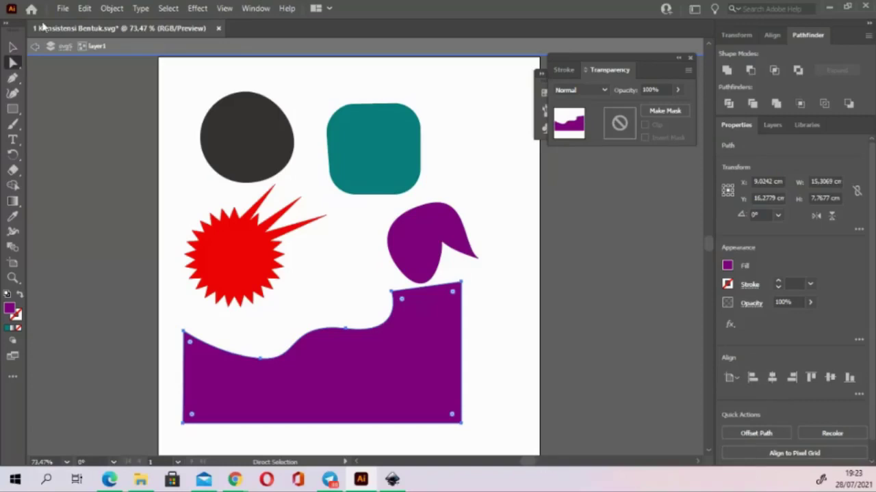
Discard Illustrator's edits and draw a blue teardrop path beside the red star in Inkscape
left_click(218, 29)
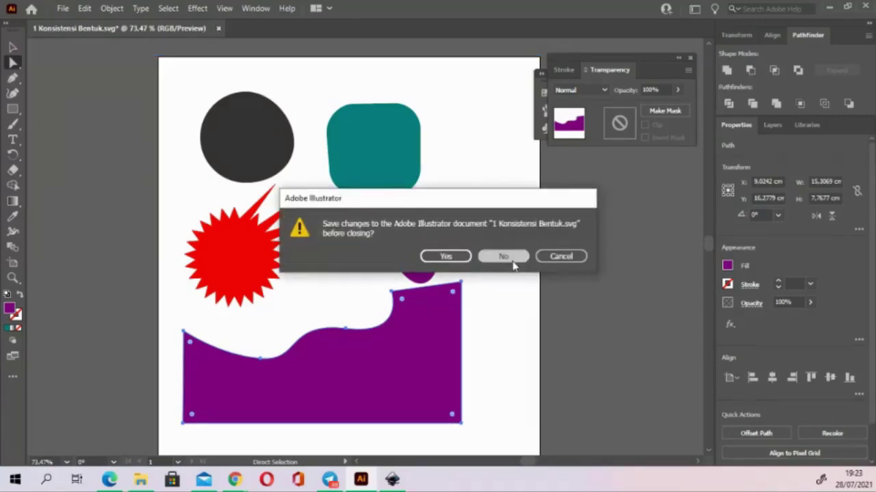
left_click(511, 258)
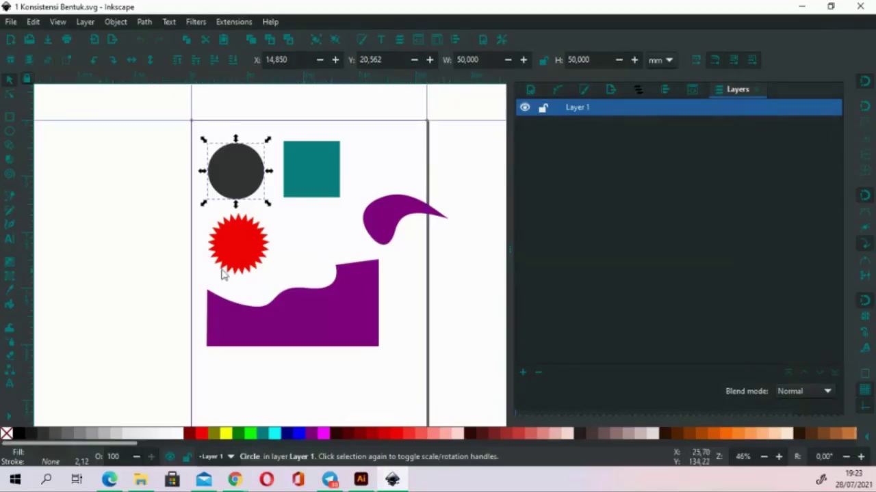
left_click(10, 205)
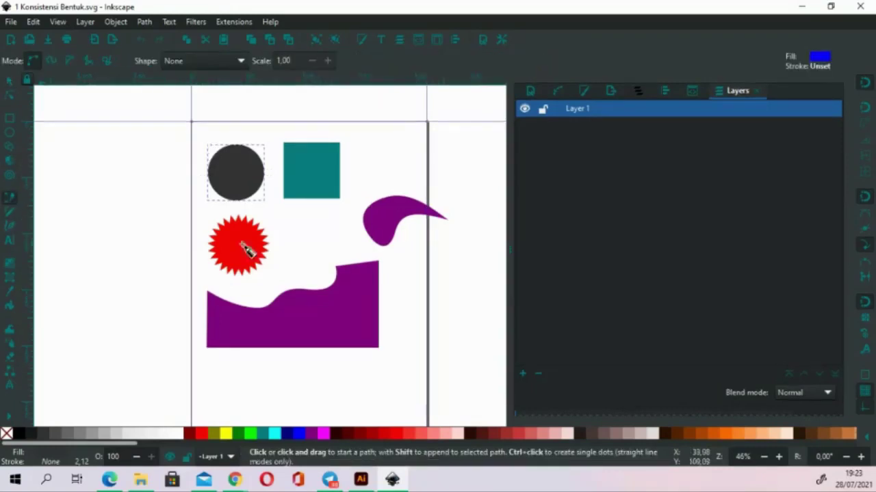
left_click(306, 226)
mouse_move(287, 255)
left_mouse_down()
mouse_move(297, 280)
mouse_move(323, 255)
left_mouse_up()
double_click(352, 247)
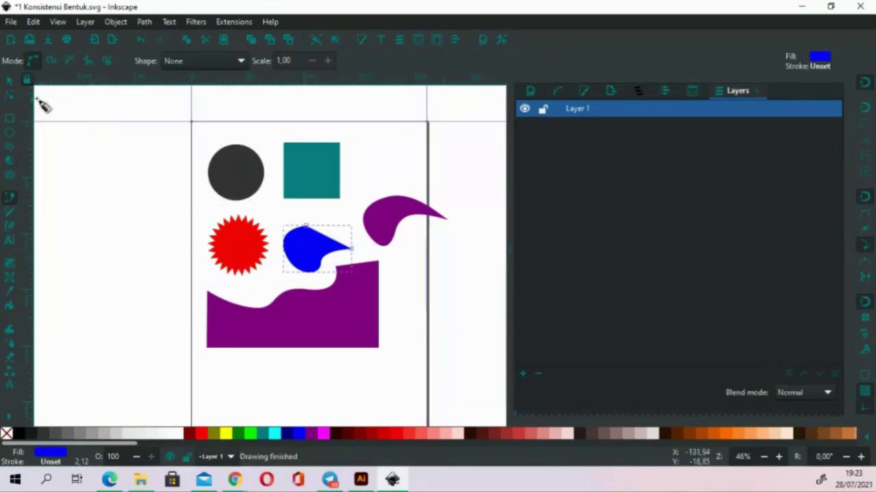
Select the blue teardrop, save the Inkscape document, and bring up the Uji Coba Inkscape folder
left_click(10, 81)
left_click(366, 258)
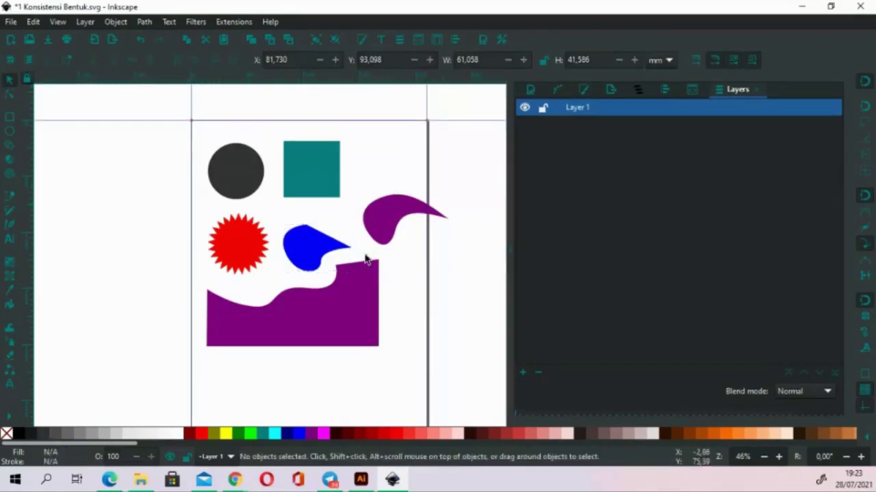
left_click(316, 239)
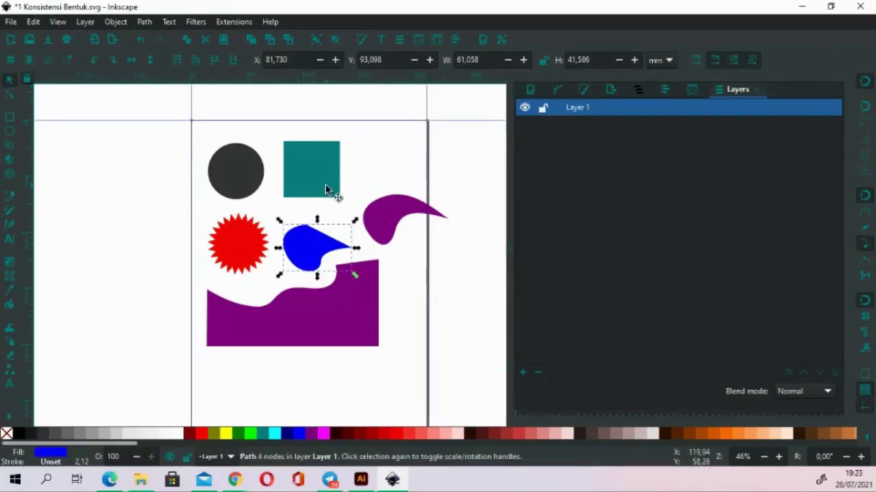
key("ctrl+s")
left_click(361, 479)
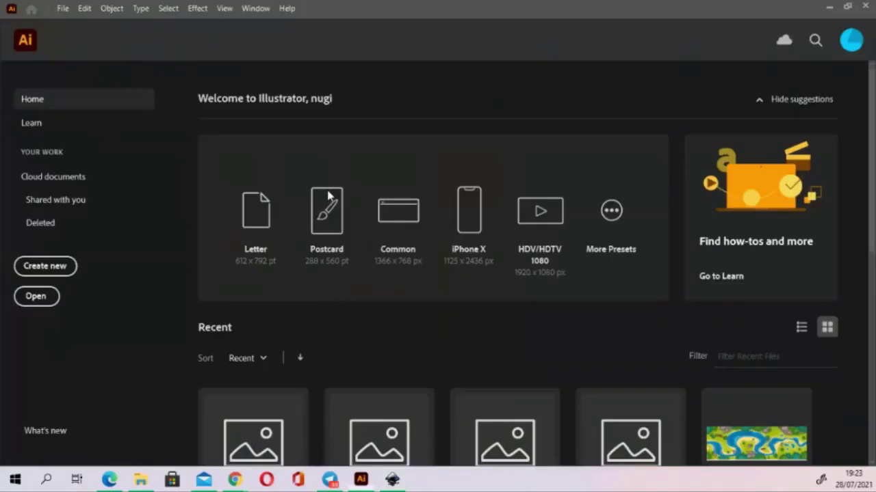
left_click(141, 480)
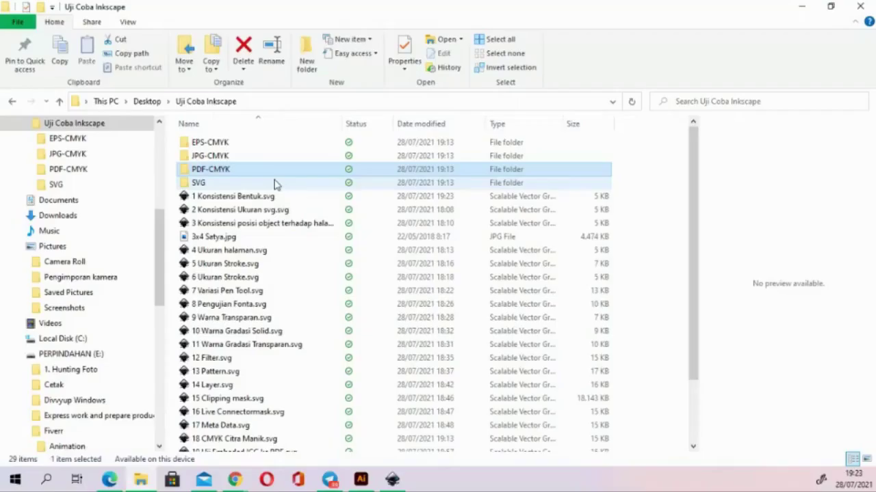
Reopen 1 Konsistensi Bentuk.svg in Illustrator and expose the blue teardrop's anchor points
left_click_drag(220, 199, 315, 178)
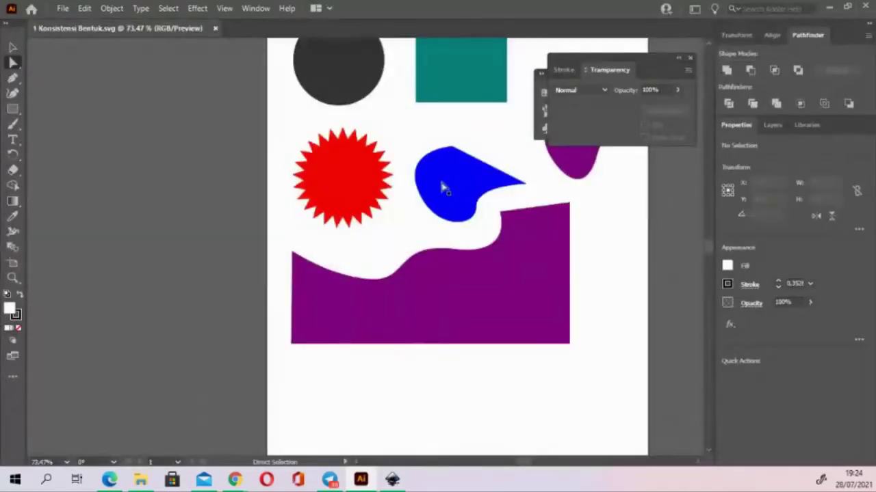
left_click(442, 186)
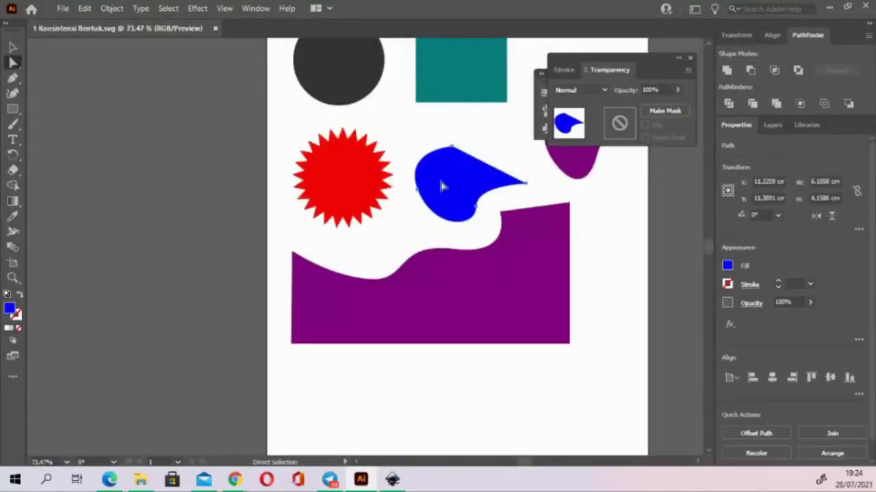
left_click(526, 184)
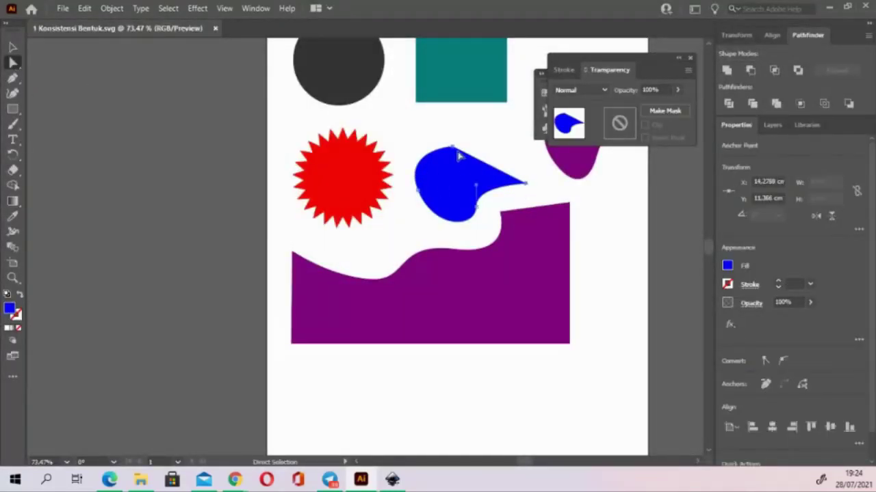
mouse_move(454, 151)
left_mouse_down()
mouse_move(457, 141)
mouse_move(466, 159)
left_mouse_up()
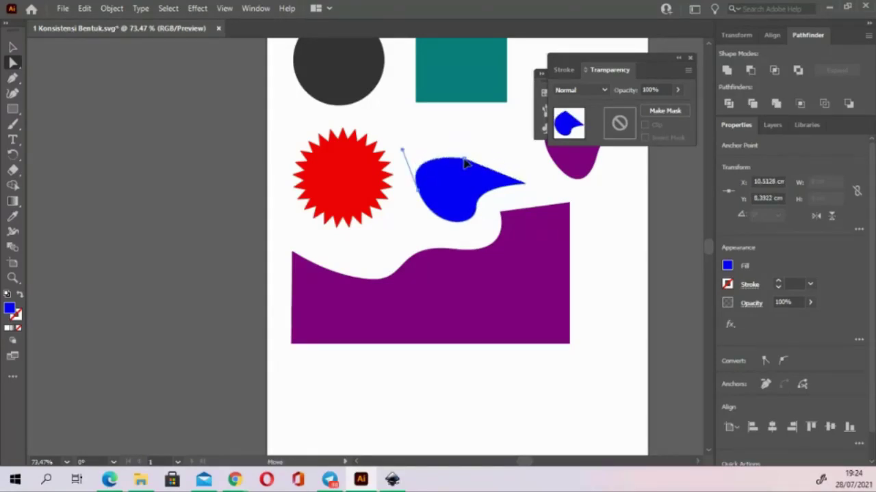
mouse_move(528, 186)
left_mouse_down()
mouse_move(510, 166)
mouse_move(468, 157)
left_mouse_up()
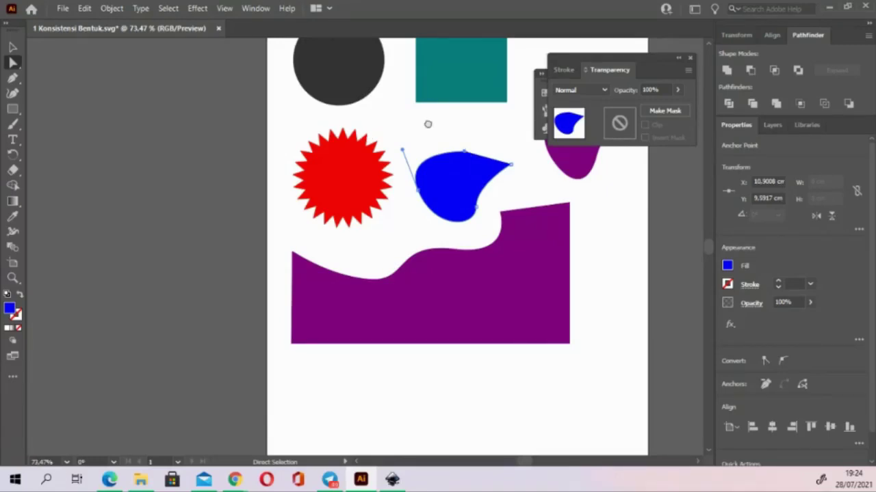
Bring the whole page back into view, then return to the Uji Coba Inkscape folder
left_click_drag(428, 124, 349, 183)
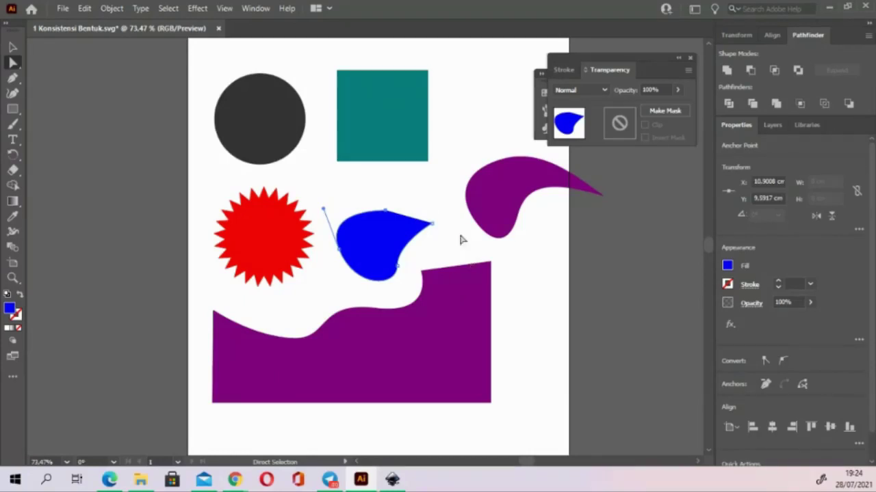
scroll(458, 228, "up", 1)
scroll(437, 224, "right", 2)
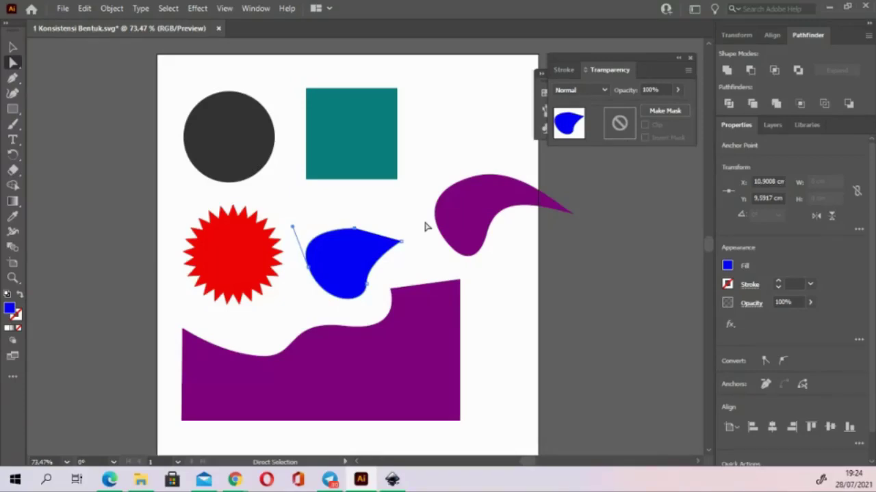
key("alt+Tab")
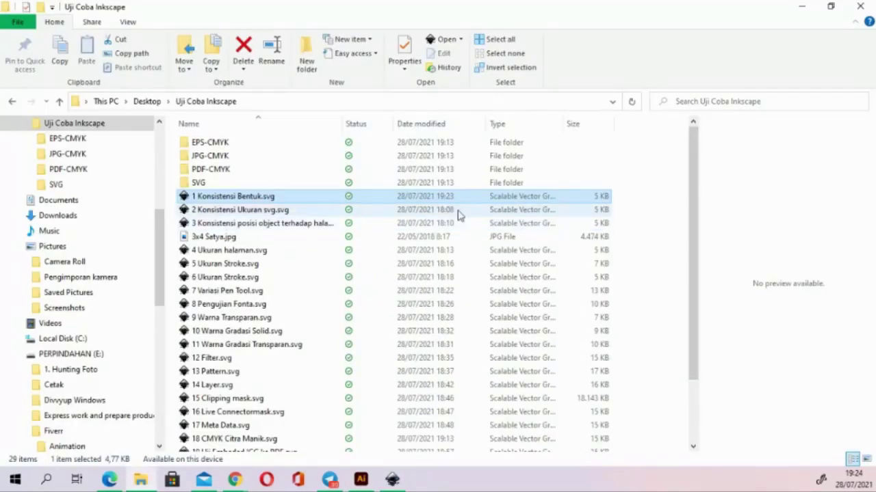
Flip between Inkscape and Illustrator comparing the blue teardrop drawing, ending on Illustrator
key("alt+Tab")
key("alt+Tab")
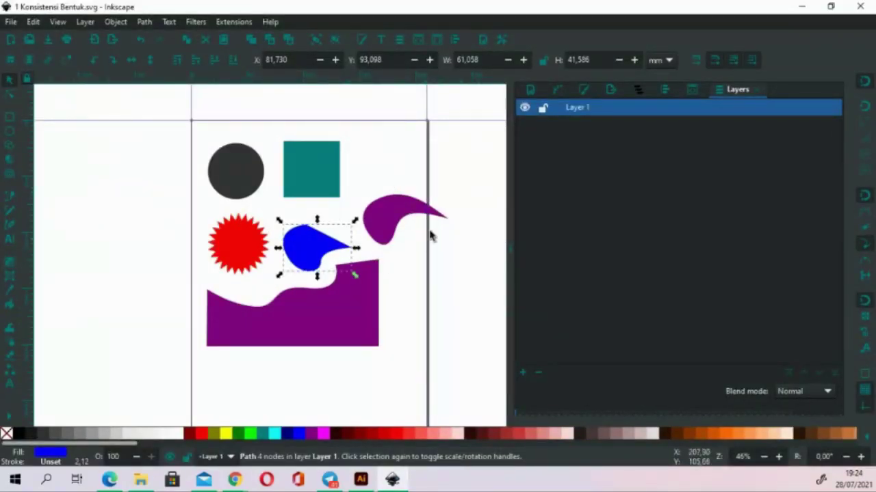
key("alt")
key("alt+Tab")
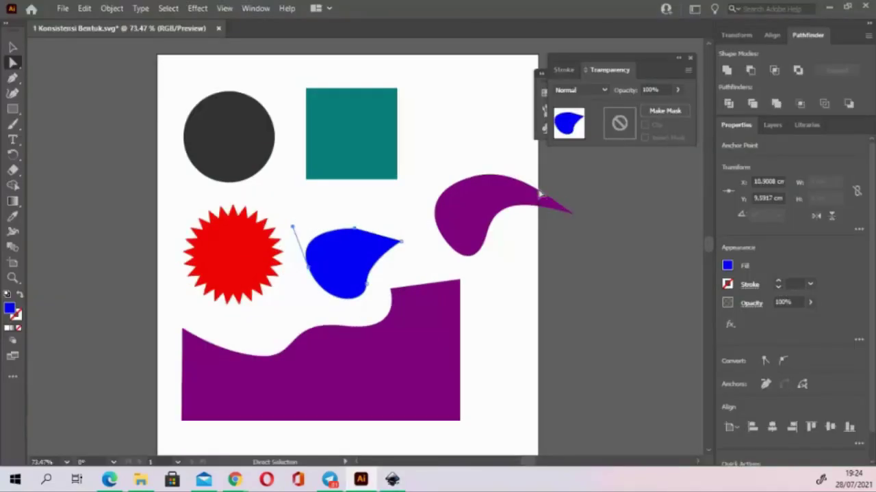
key("alt+Tab")
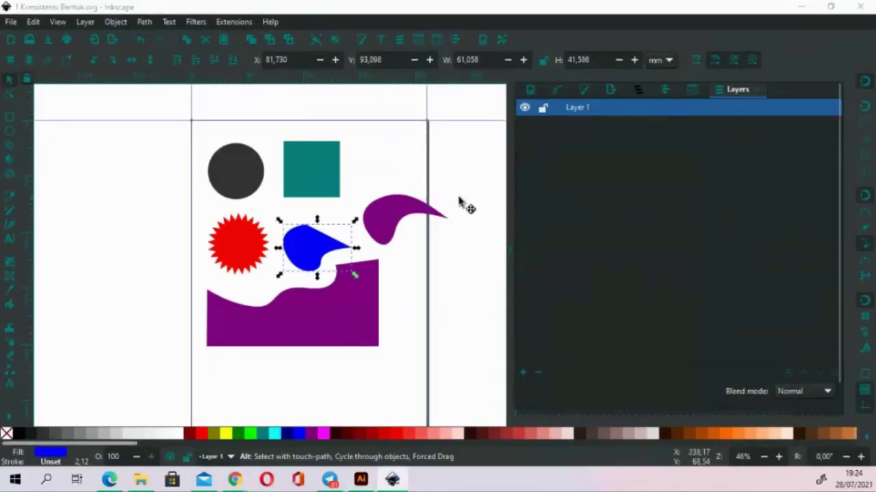
key("alt+Tab")
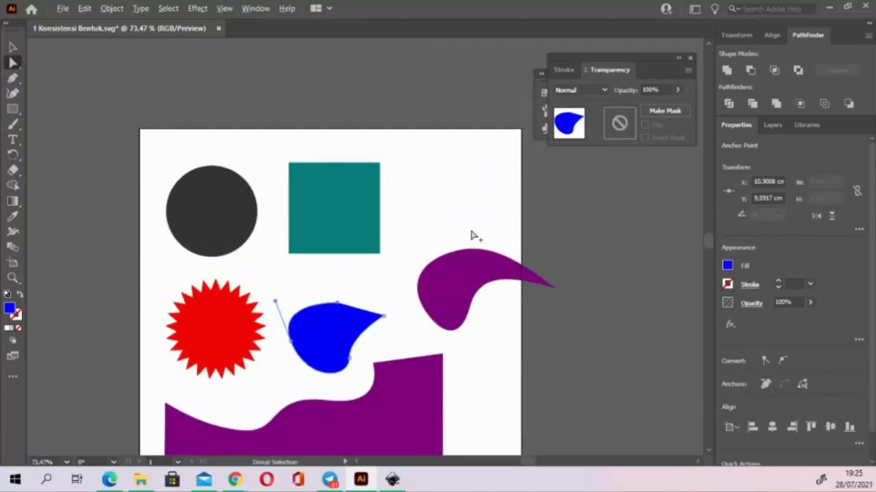
key("alt+Tab")
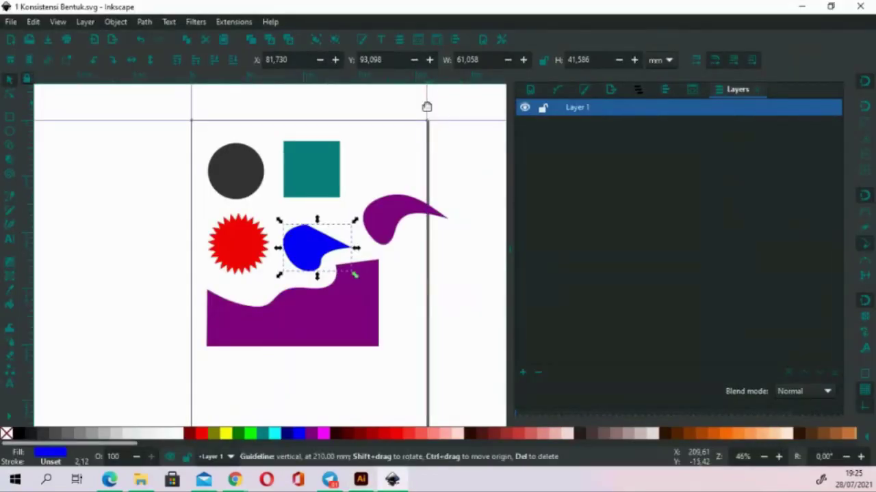
key("alt+Tab")
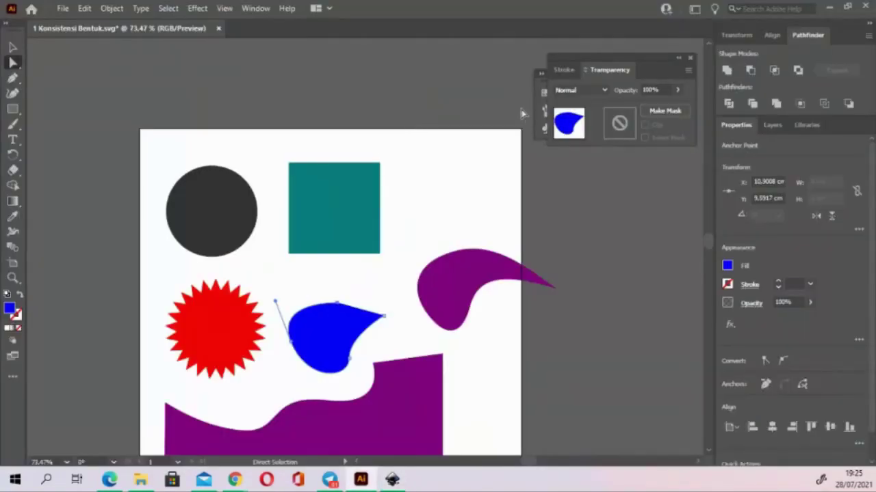
scroll(469, 183, "down", 1)
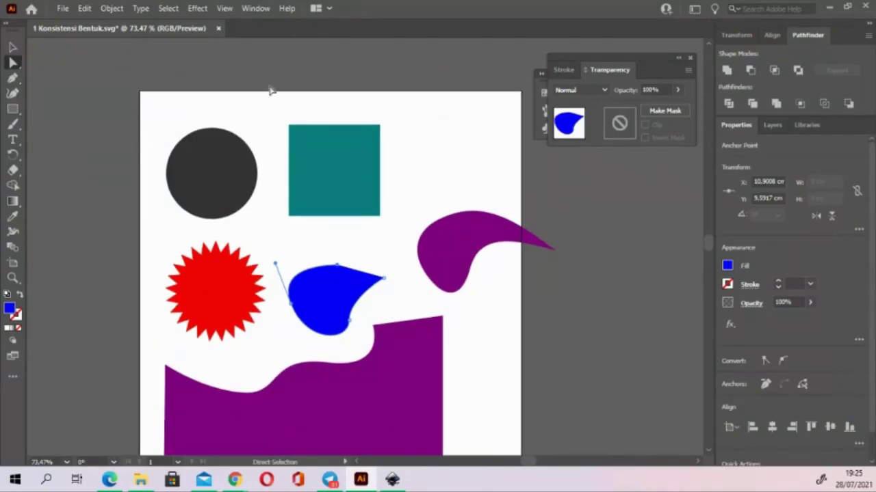
Turn the blue teardrop shape into a guide with View > Guides > Make Guides
left_click(224, 8)
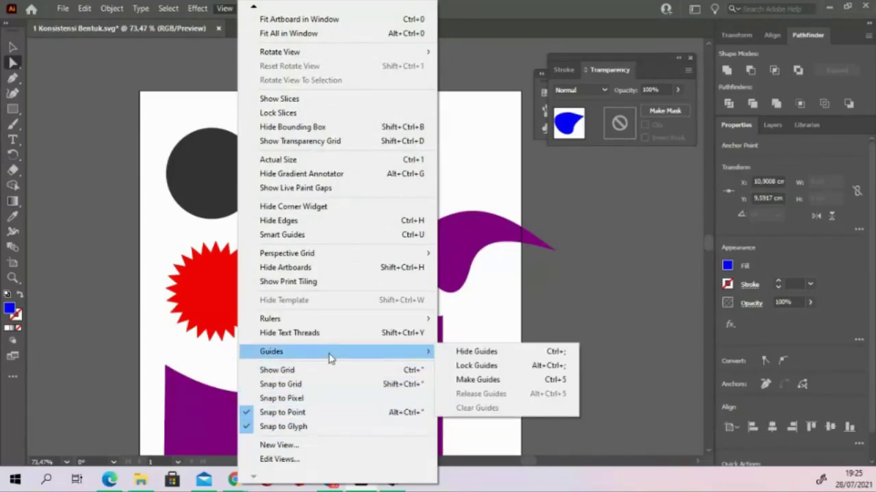
mouse_move(335, 351)
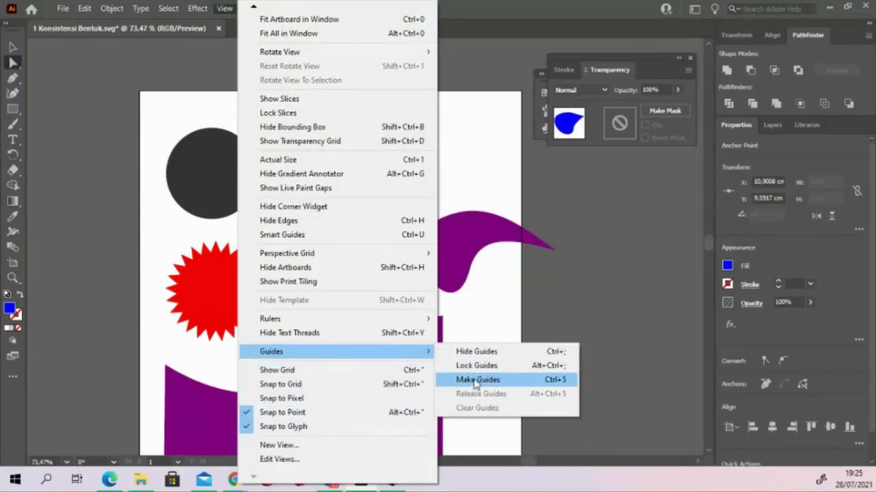
left_click(475, 381)
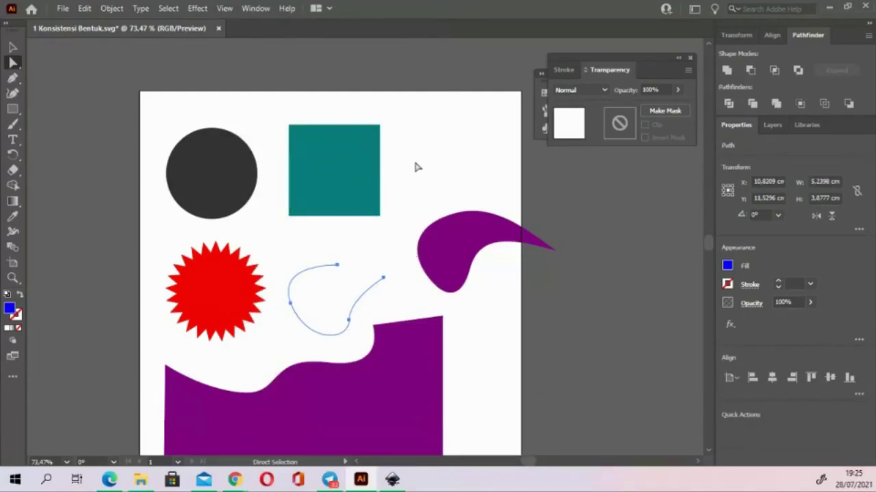
left_click_drag(601, 67, 631, 86)
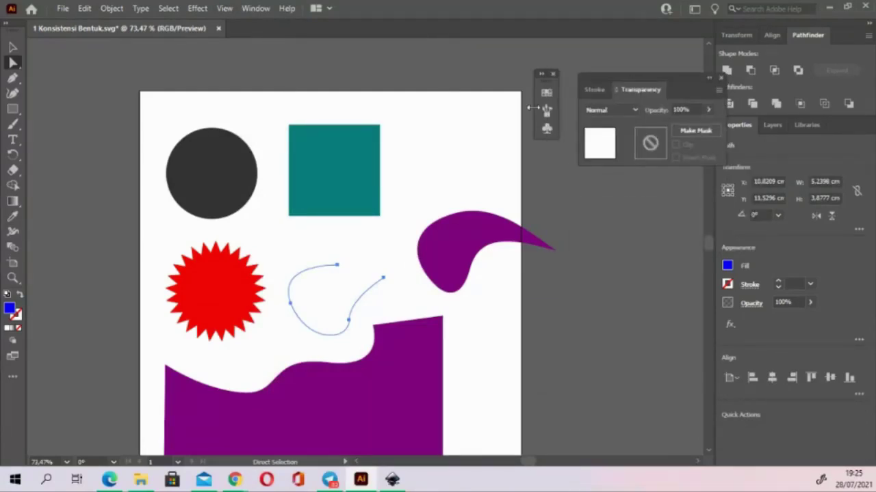
left_click(14, 47)
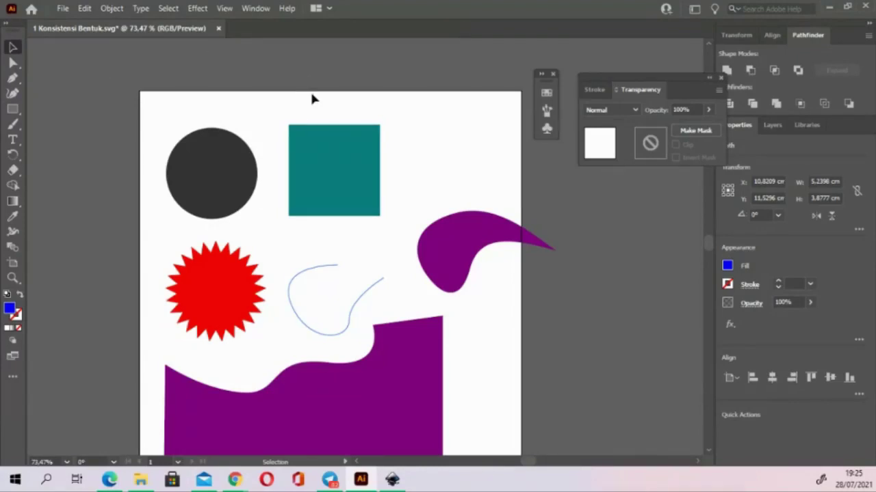
left_click_drag(311, 99, 330, 60)
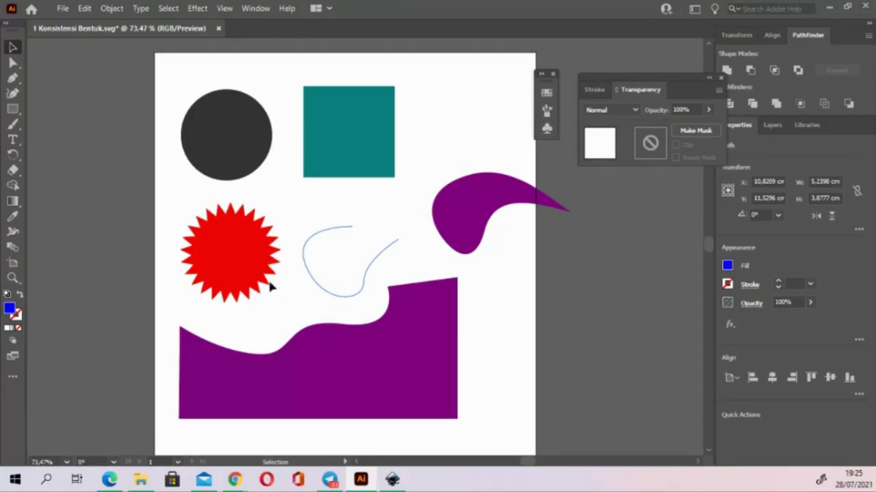
Deselect the new guide and close 1 Konsistensi Bentuk.svg
left_click(13, 62)
left_click(13, 47)
left_click(75, 82)
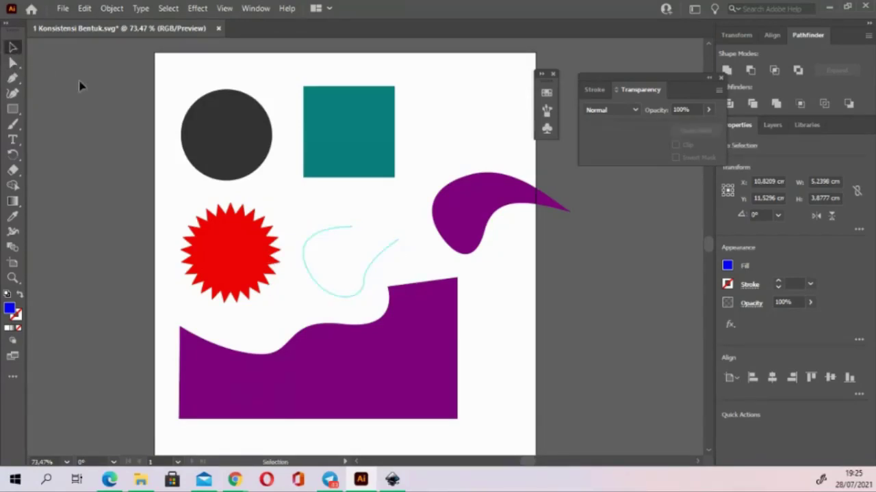
left_click(218, 28)
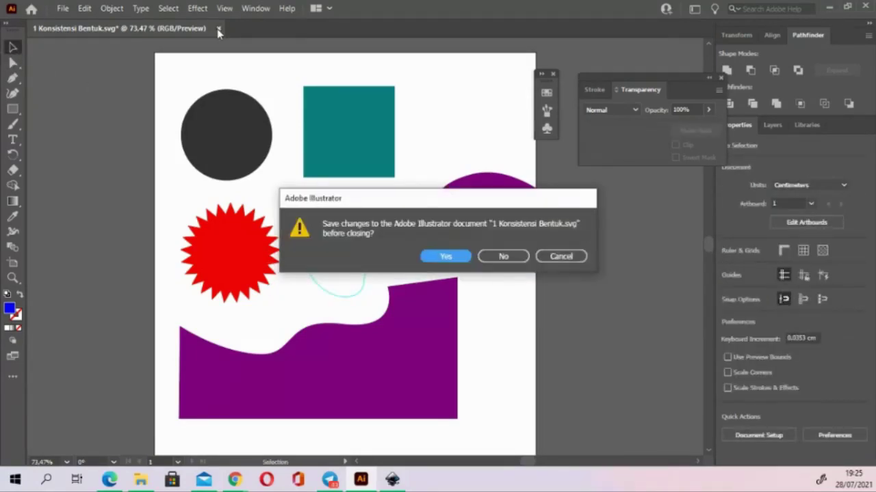
Discard changes to 1 Konsistensi Bentuk.svg and open 2 Konsistensi Ukuran svg.svg in Illustrator
left_click(499, 257)
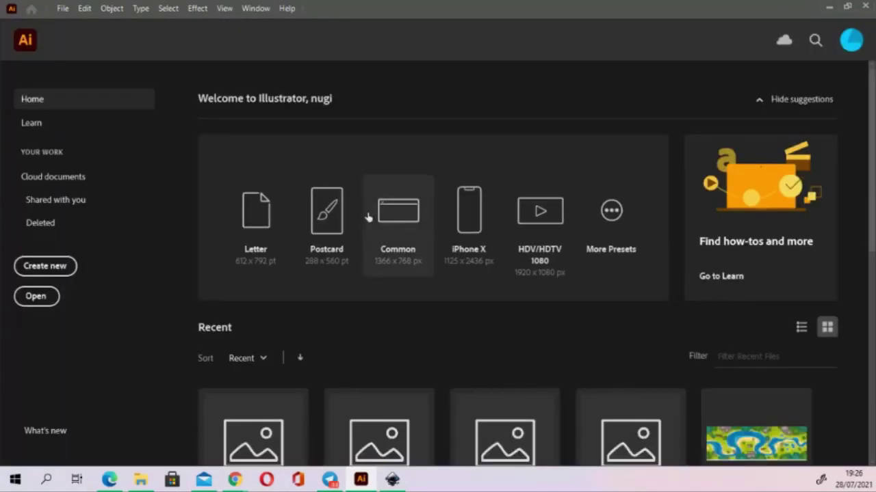
left_click(143, 481)
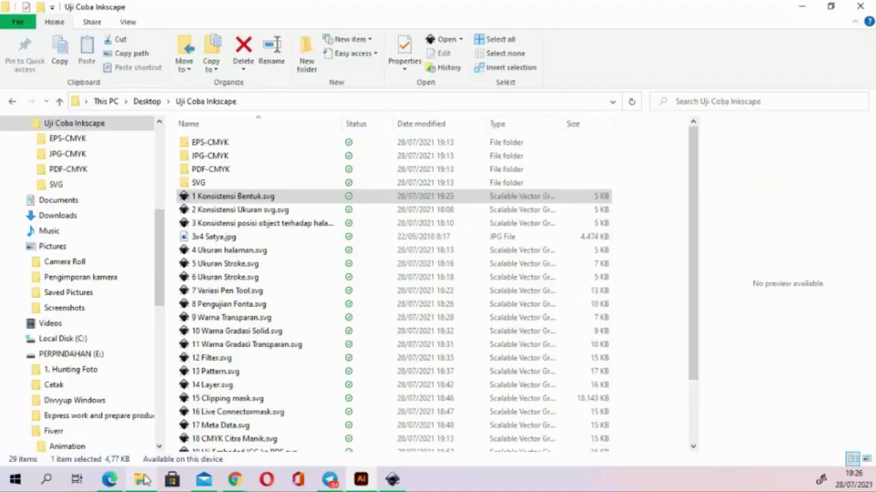
left_click(243, 215)
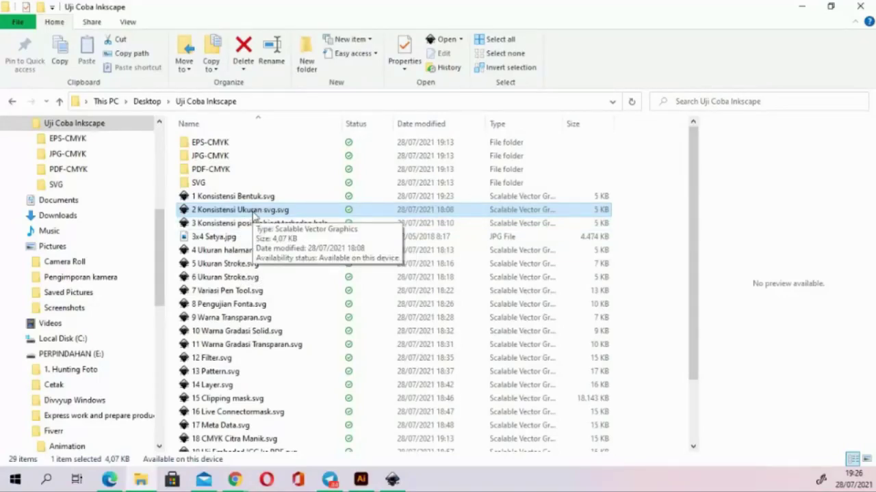
double_click(254, 212)
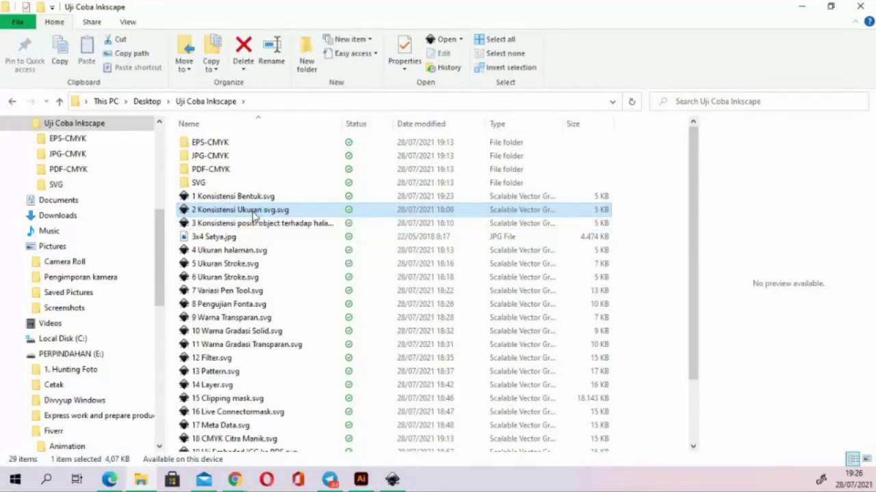
right_click(254, 214)
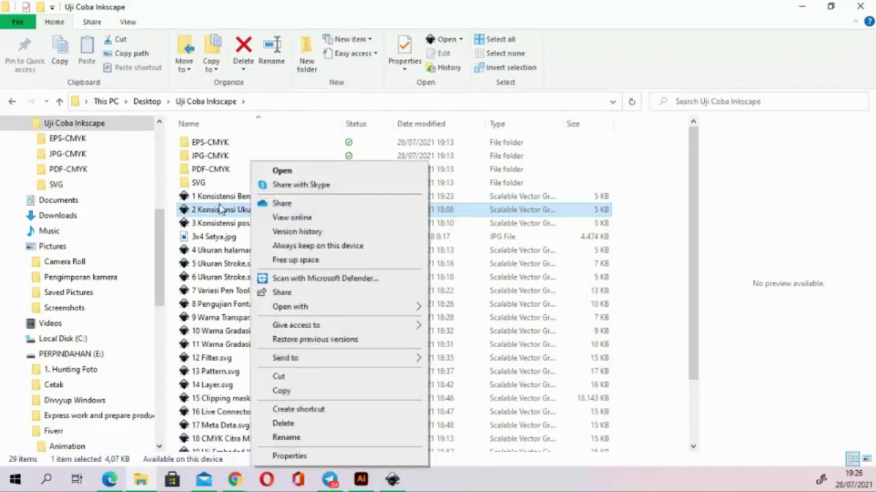
left_click(221, 212)
mouse_move(221, 212)
left_mouse_down()
mouse_move(403, 431)
mouse_move(355, 348)
mouse_move(356, 326)
left_mouse_up()
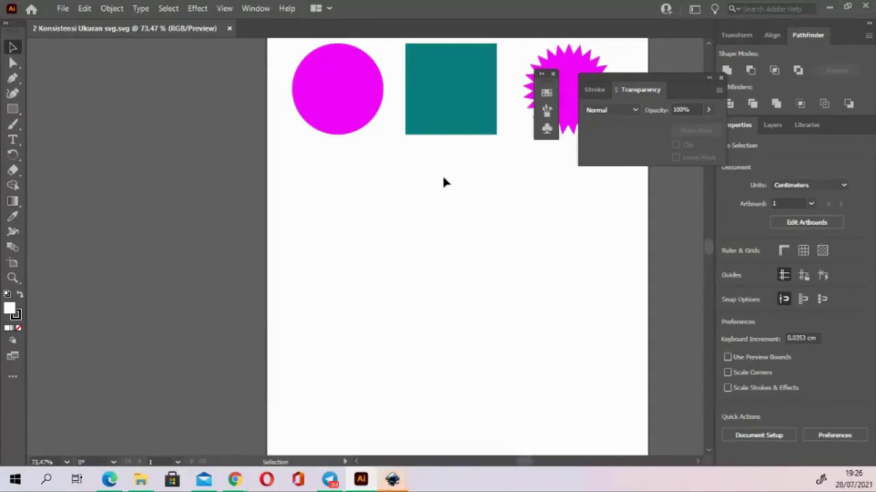
Enter the shapes group and select the magenta star, which measures 5.0066 × 5 cm
mouse_move(445, 182)
left_mouse_down()
mouse_move(410, 211)
mouse_move(346, 314)
left_mouse_up()
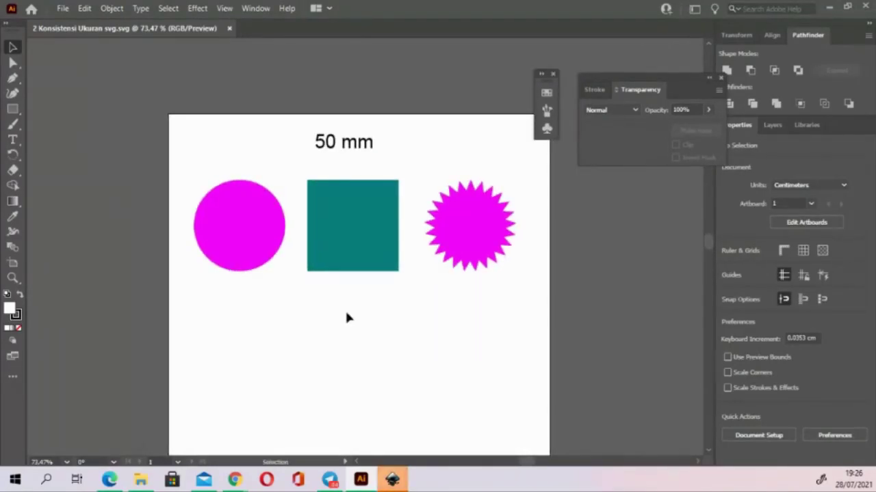
left_click(346, 236)
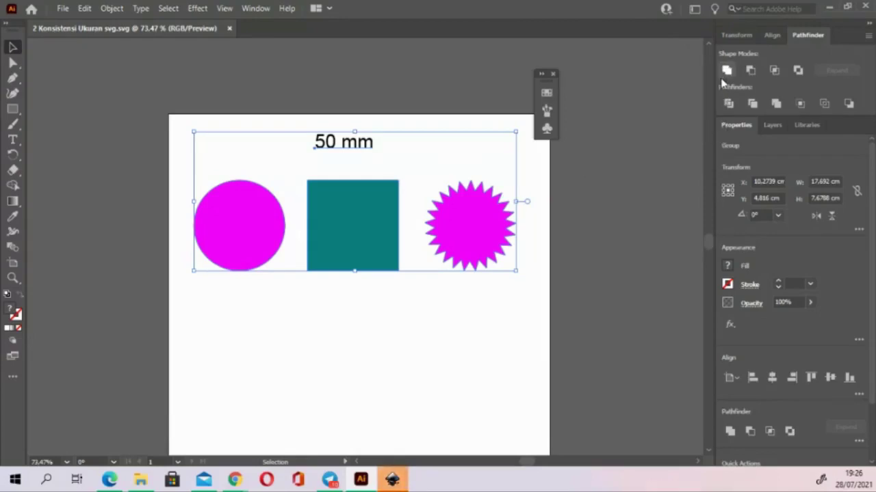
left_click(720, 77)
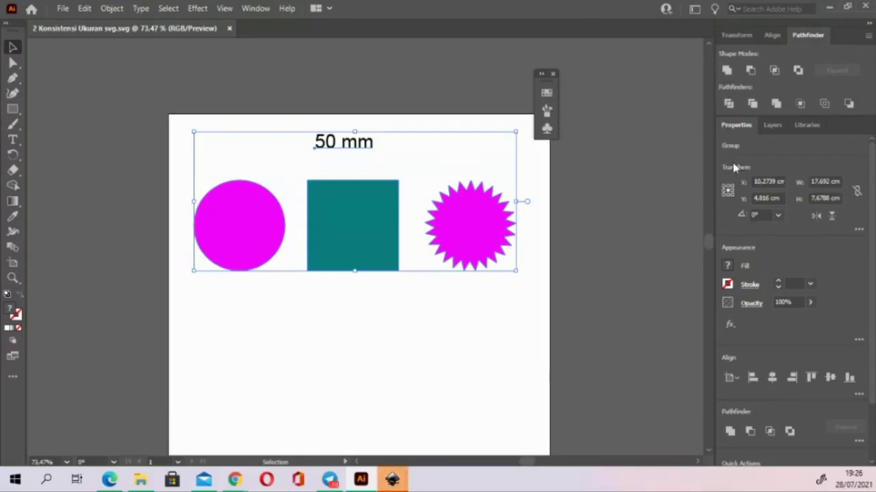
double_click(469, 218)
left_click(468, 224)
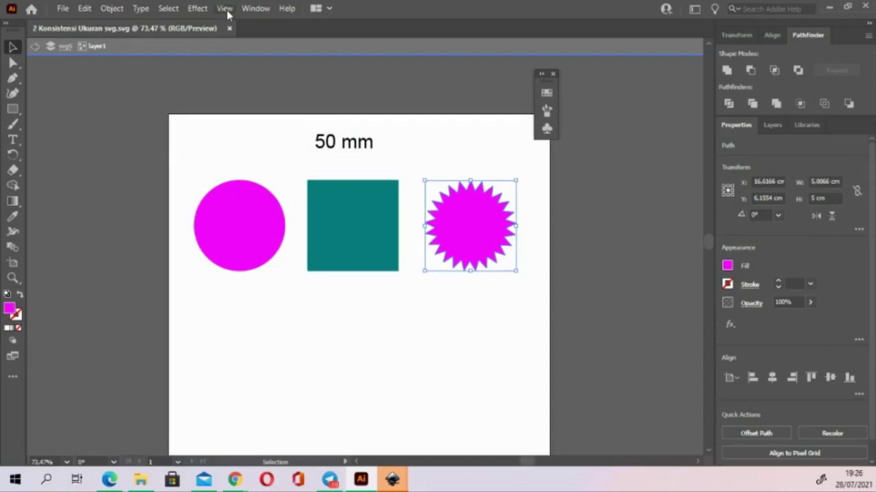
Set general units to Millimeters, then read the square and circle sizes (circle 50 × 50 mm)
left_click(84, 8)
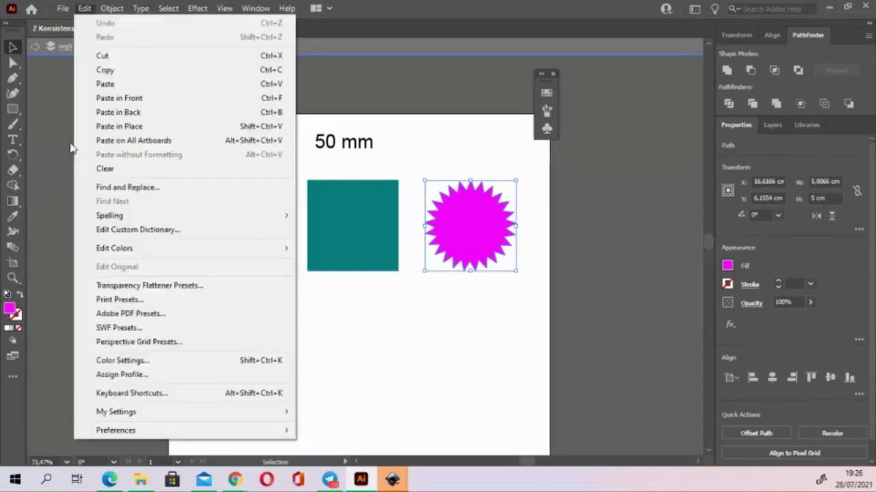
mouse_move(116, 430)
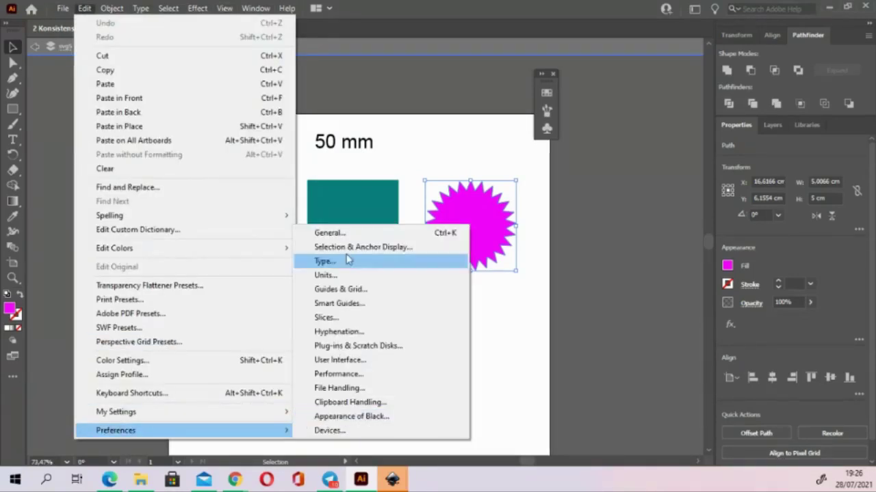
left_click(336, 282)
left_click(428, 69)
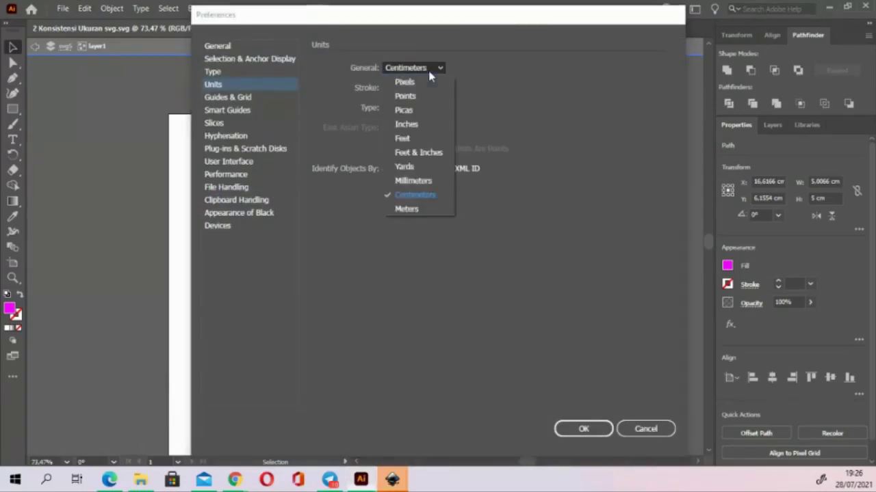
left_click(417, 181)
left_click(590, 429)
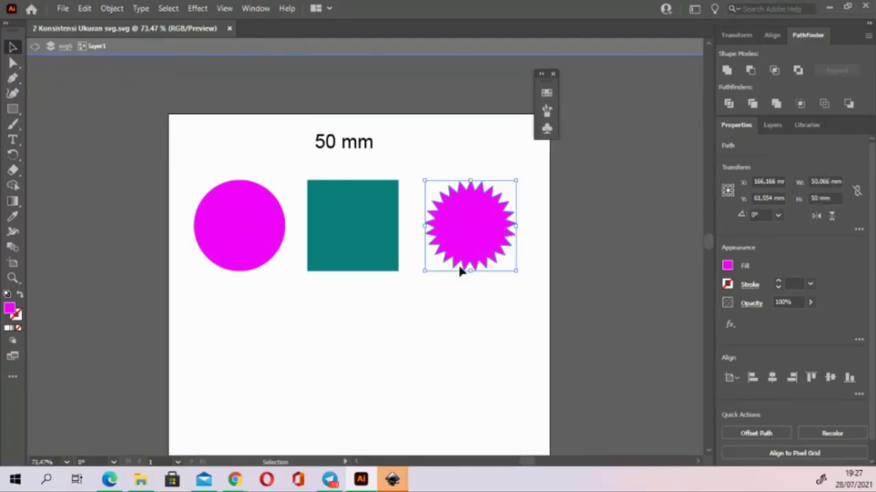
left_click(345, 242)
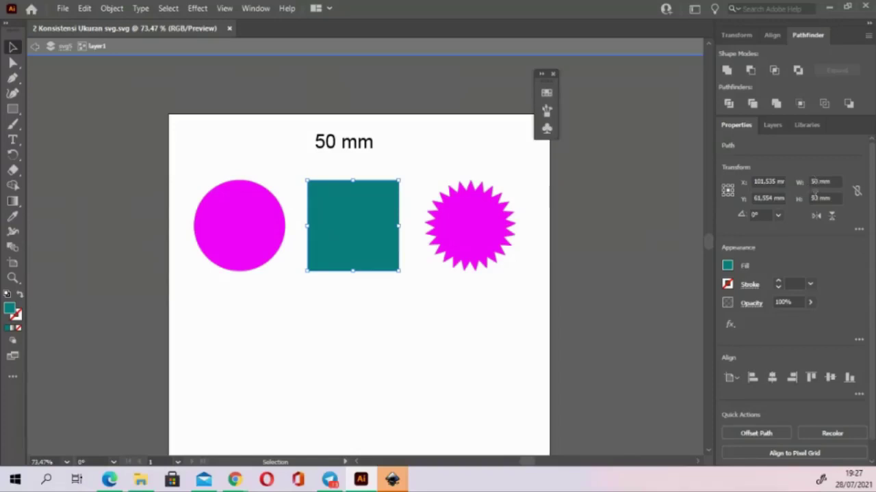
left_click(273, 223)
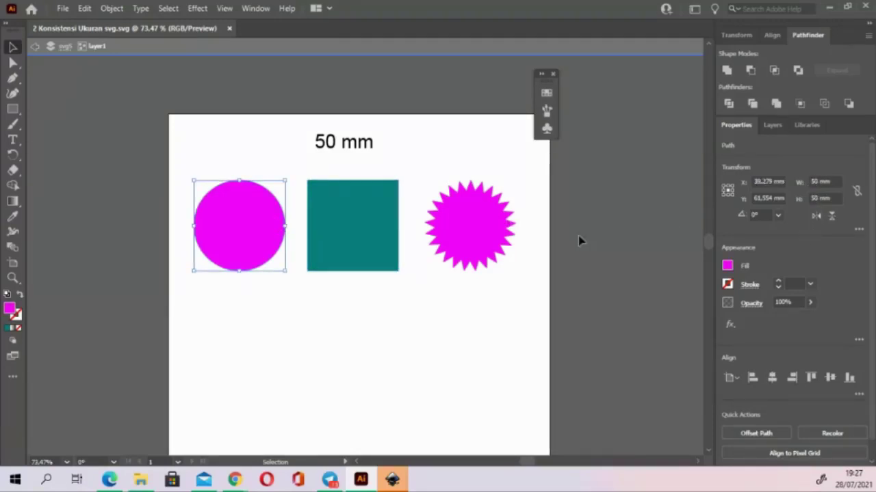
mouse_move(392, 480)
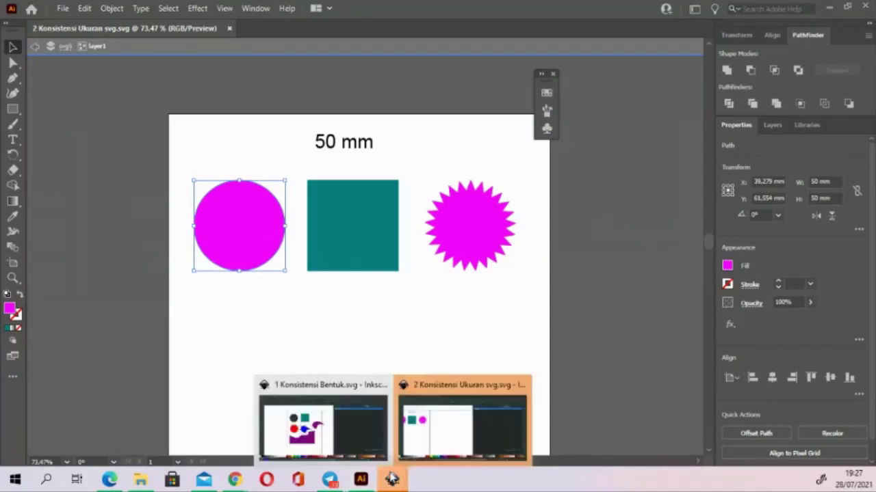
In Inkscape, read the star, square and circle sizes, star 50.066 mm wide
left_click(459, 424)
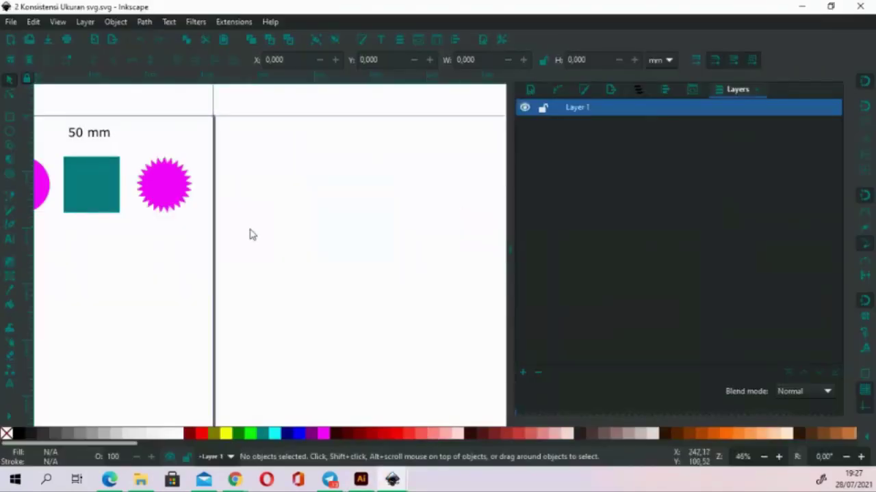
left_click_drag(251, 235, 440, 239)
left_click_drag(383, 268, 383, 216)
left_click(381, 217)
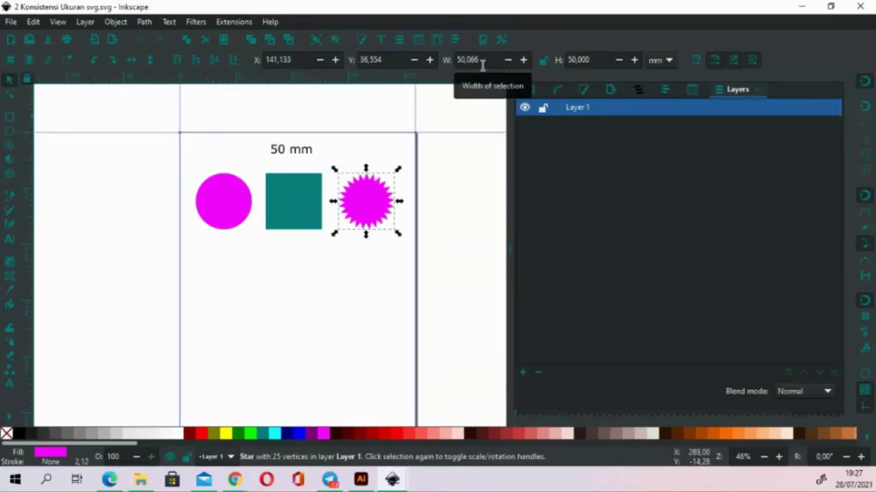
left_click(297, 195)
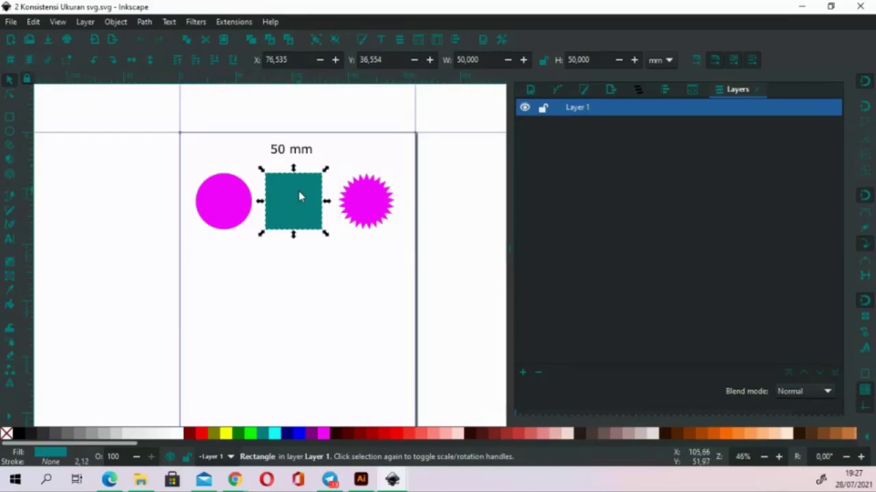
left_click(241, 199)
left_click(353, 202)
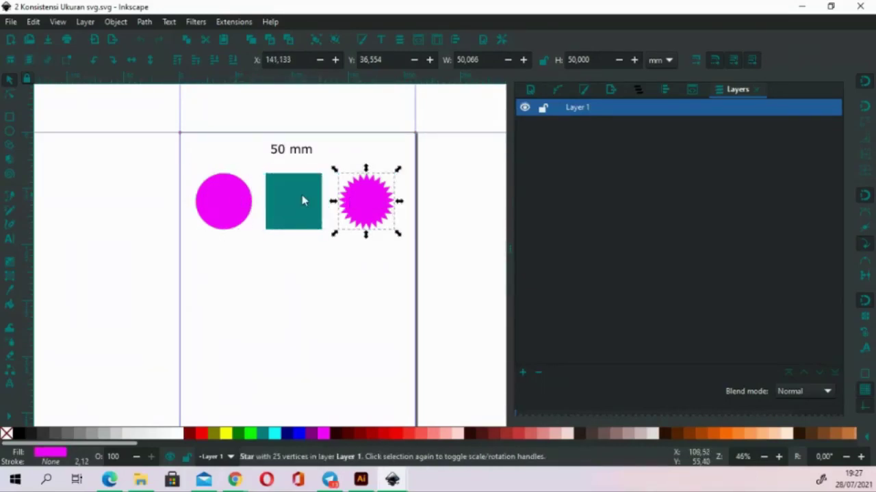
left_click(304, 202)
left_click(230, 202)
left_click(291, 200)
left_click(360, 205)
Verify in Document Properties that the page is A4 210 × 297 mm at scale 1.0
left_click(14, 24)
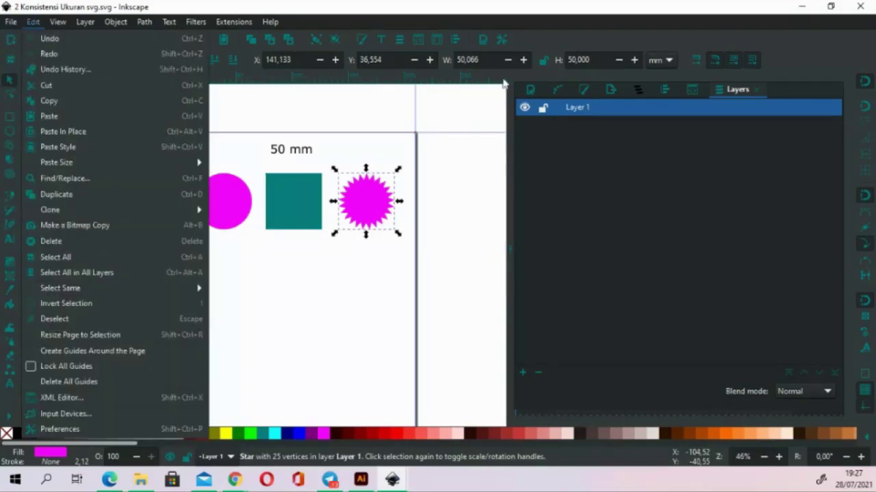
left_click(480, 79)
left_click(484, 40)
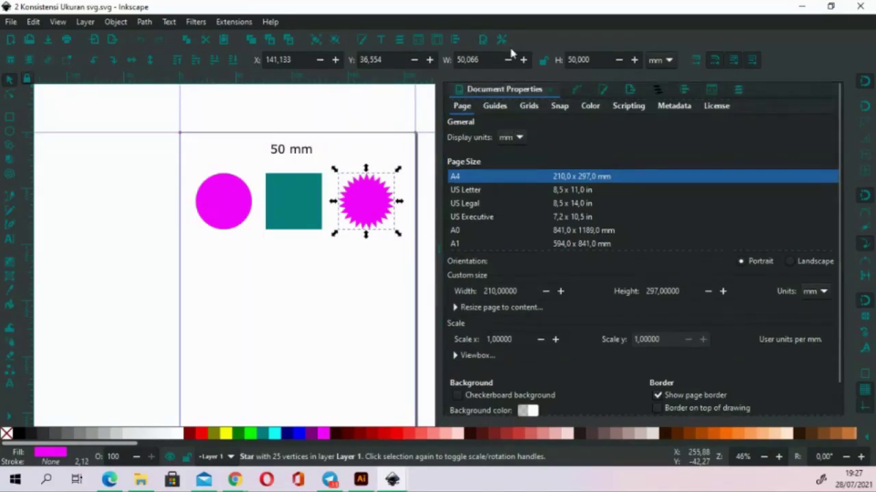
left_click(486, 41)
key("F12")
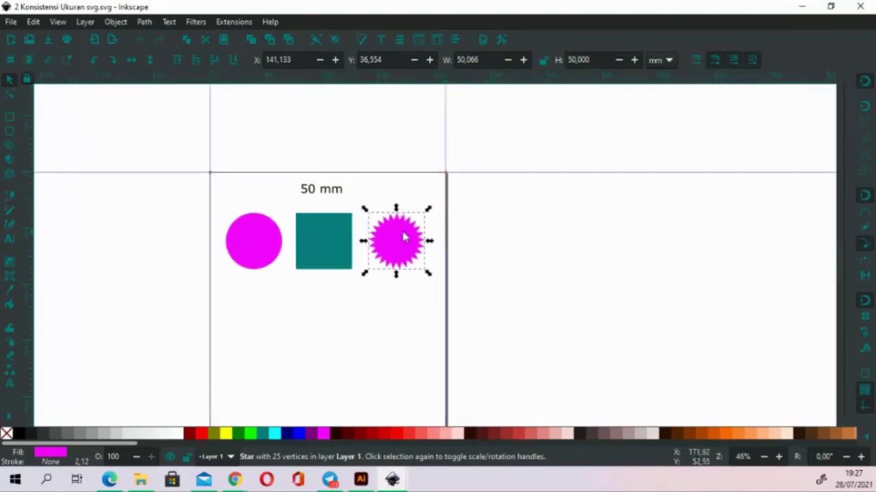
Recheck the square and circle sizes, zoom in, and return to Illustrator
left_click(318, 244)
left_click(251, 249)
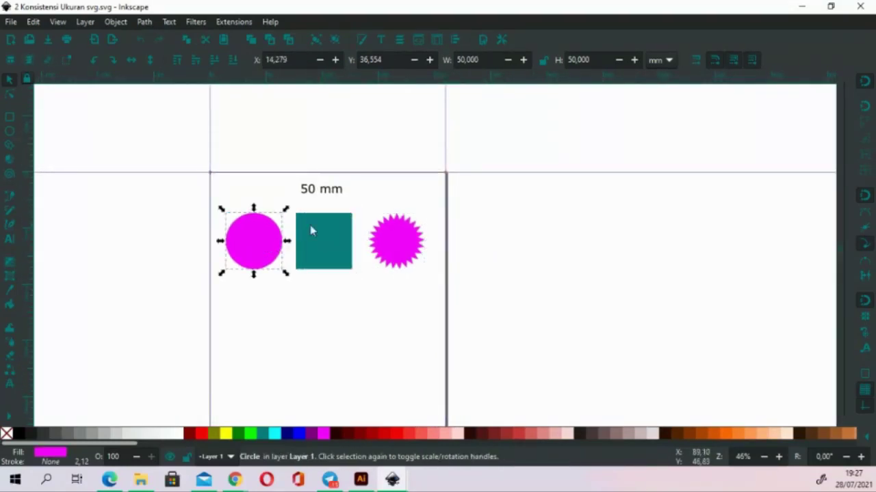
scroll(309, 230, "up", 1, "ctrl")
scroll(316, 231, "up", 1, "ctrl")
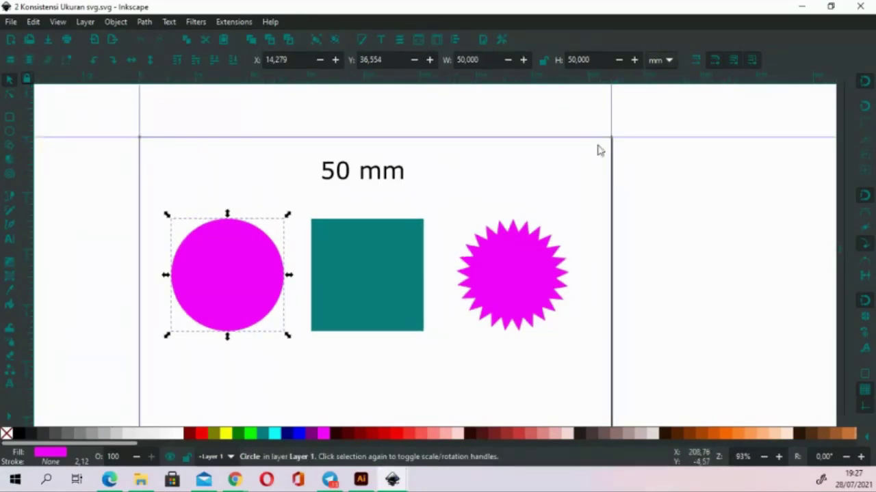
key("alt+Tab")
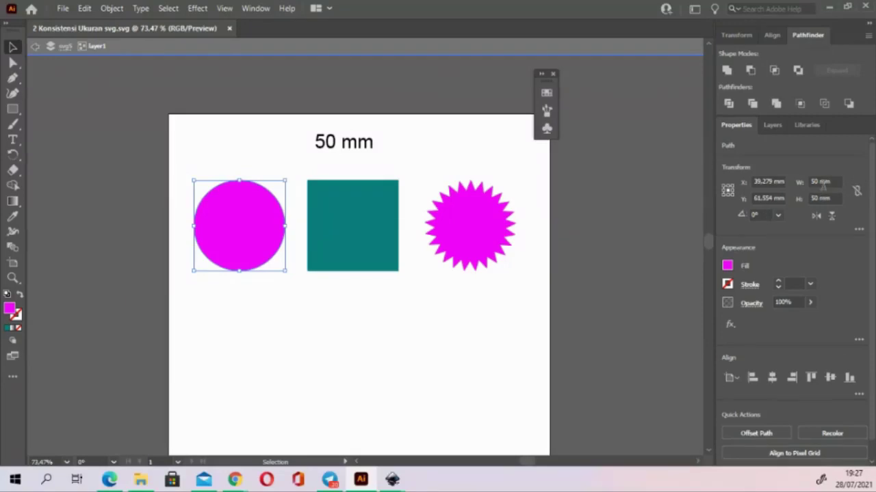
Compare the square and starburst sizes (50.066 × 50 mm) between Illustrator and Inkscape, then return to the folder
left_click(353, 214)
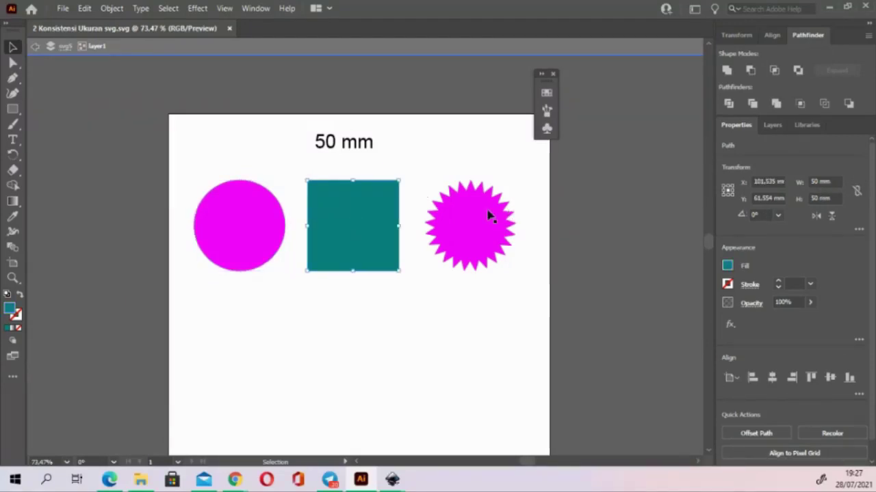
left_click(490, 217)
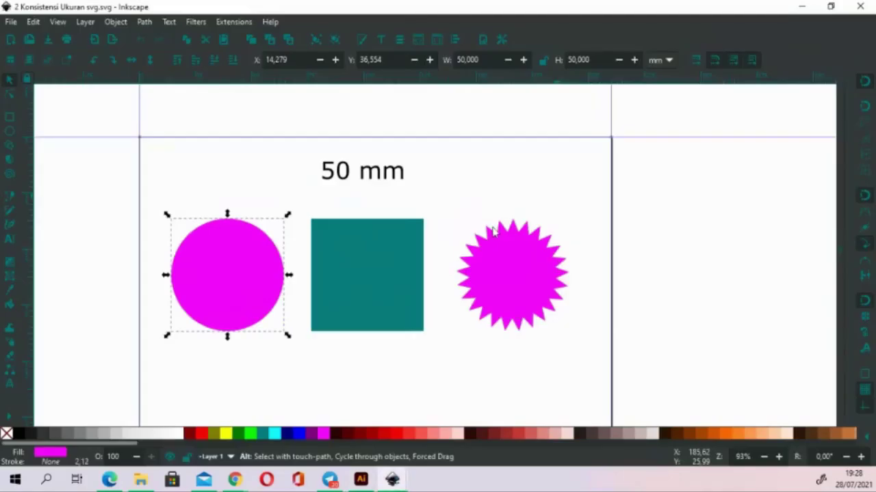
left_click(494, 233)
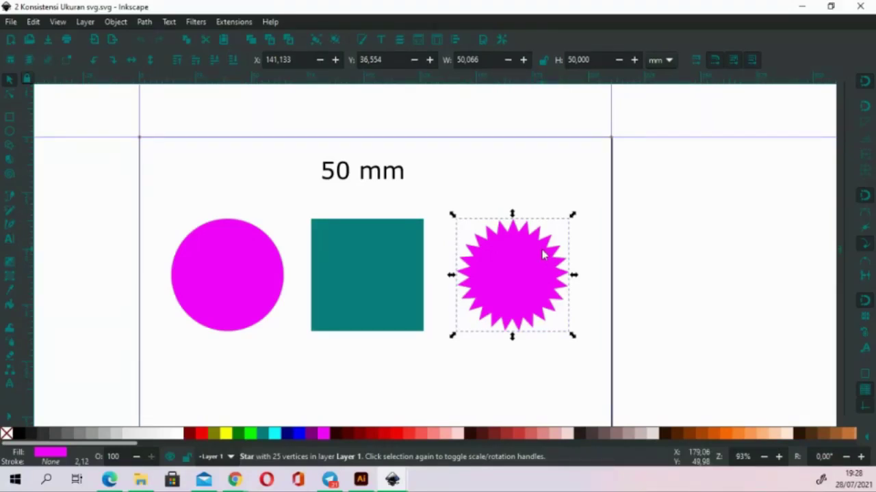
scroll(533, 254, "down", 1)
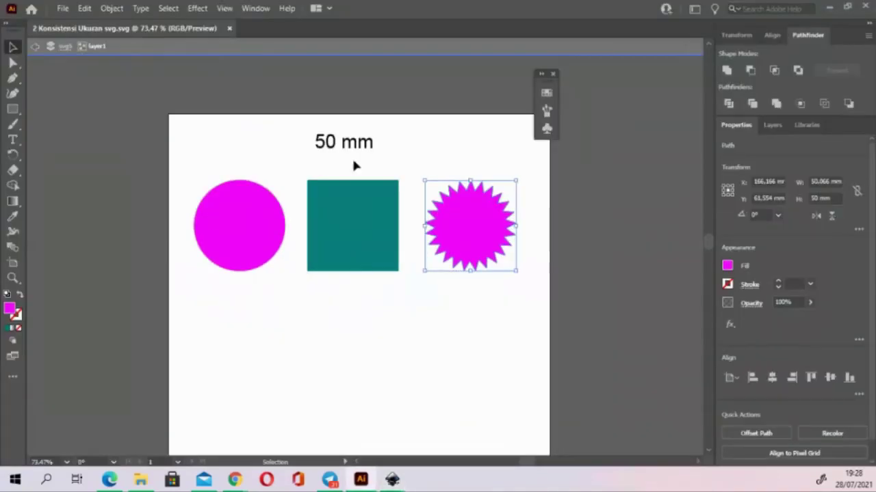
key("alt+Tab")
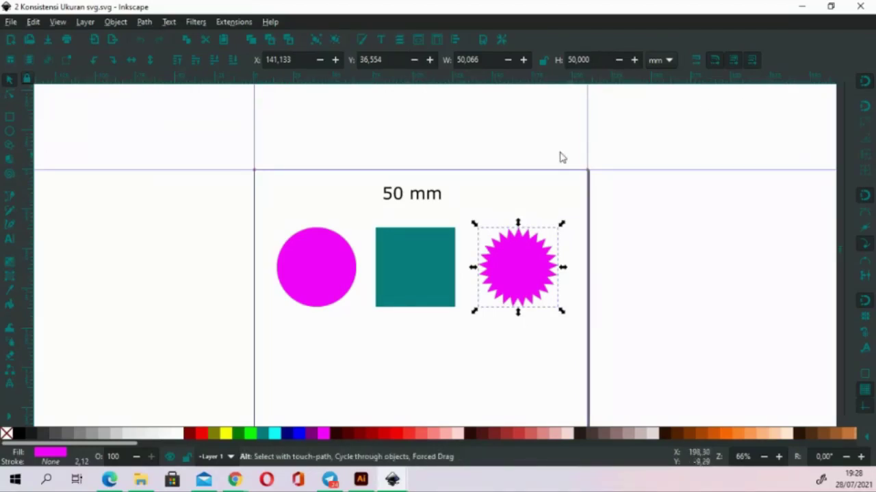
key("alt+Tab")
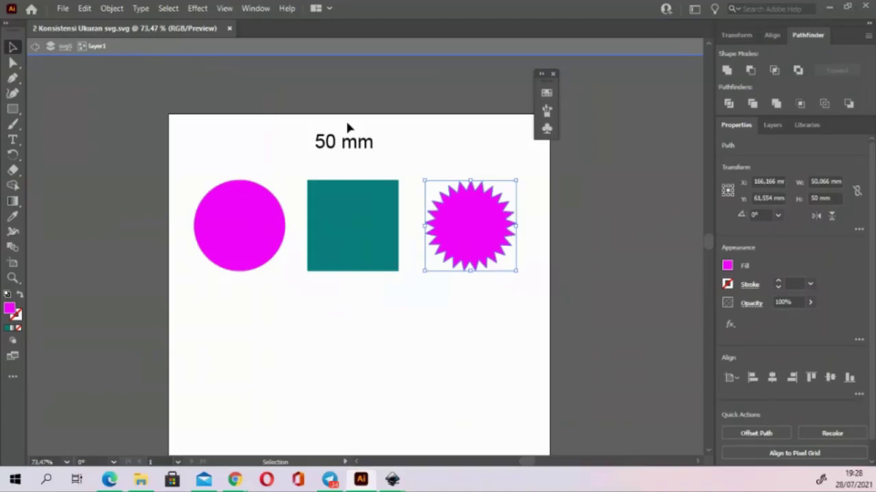
key("alt+Tab")
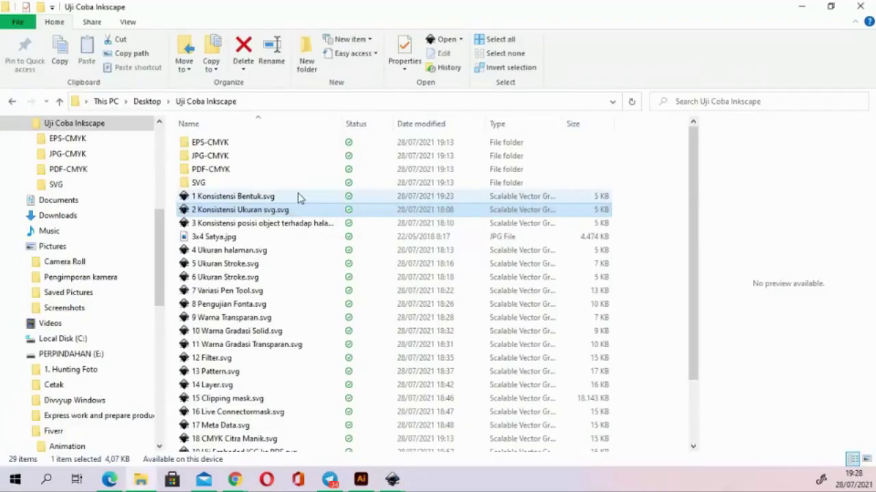
Open 3 Konsistensi posisi object terhadap halaman.svg with Adobe Illustrator 2021
left_click(251, 225)
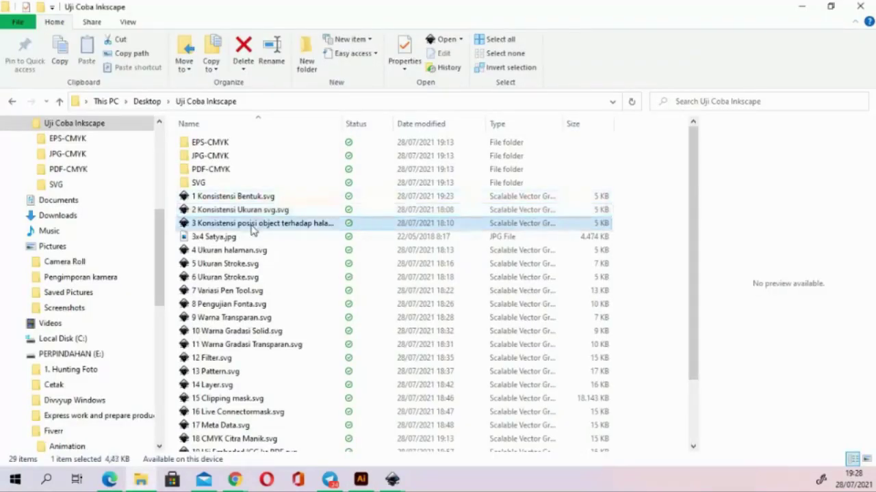
right_click(252, 230)
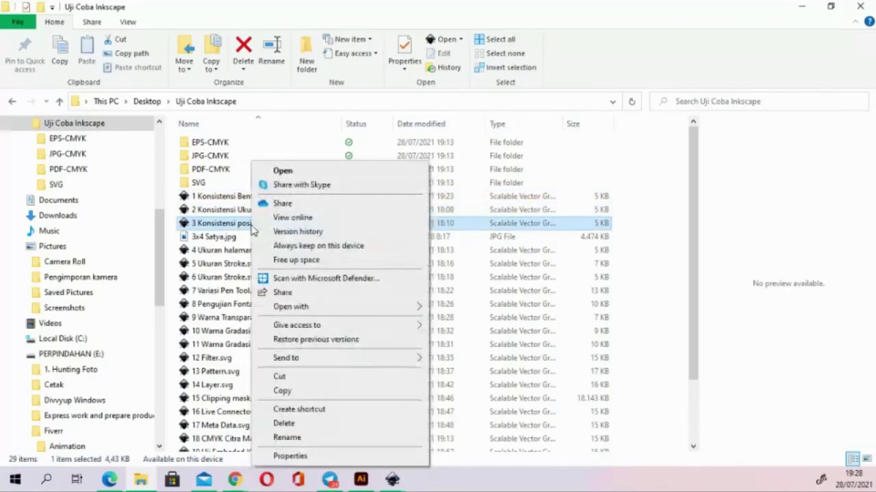
mouse_move(290, 306)
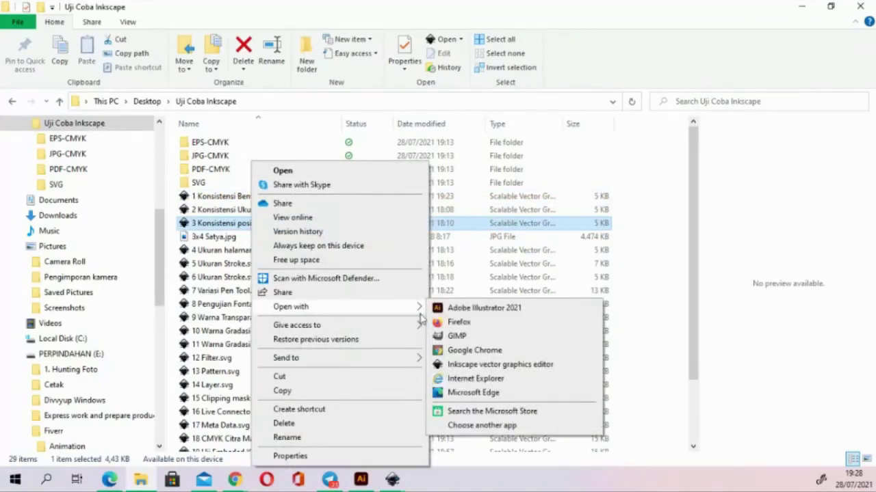
left_click(479, 309)
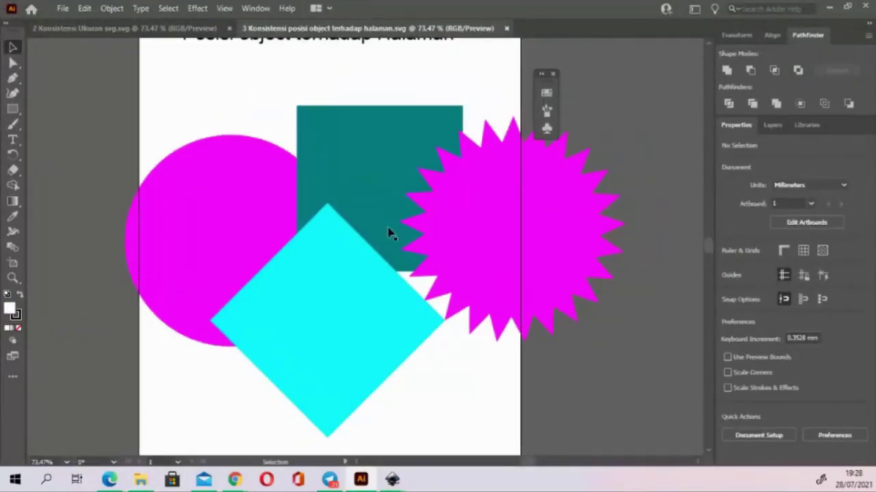
Close the two earlier Inkscape windows from the taskbar and return to the folder
key("alt+Tab")
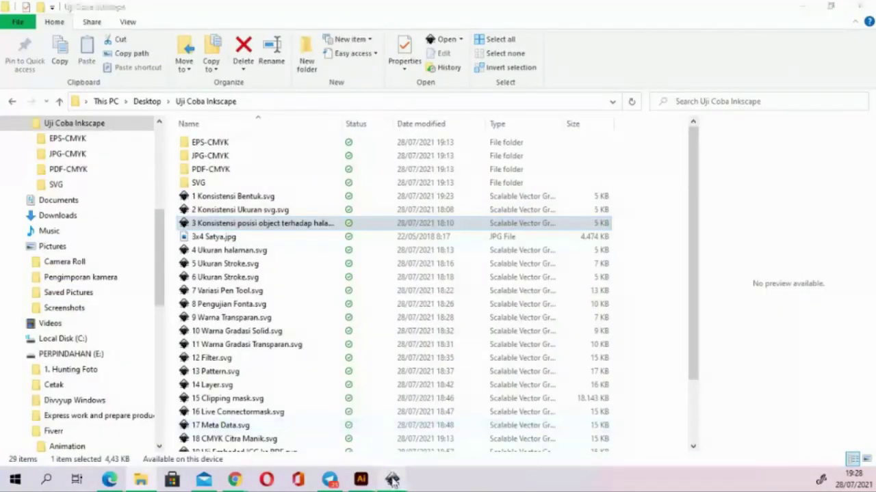
left_click(381, 385)
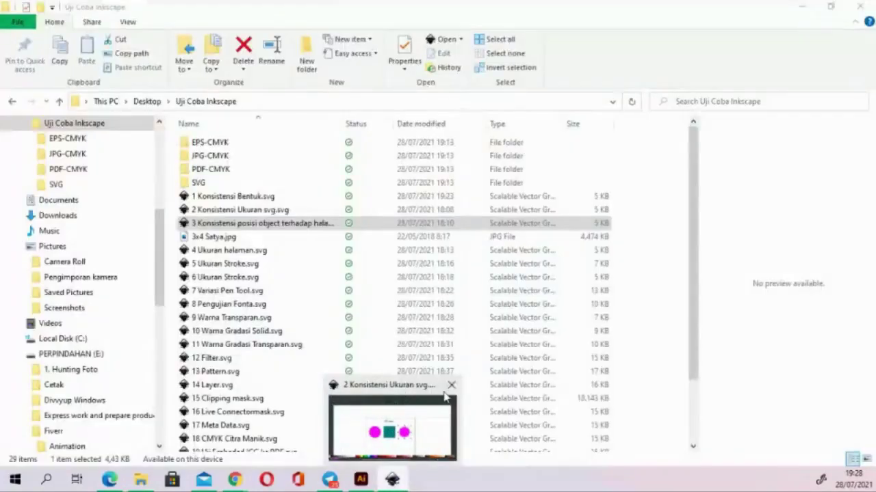
left_click(454, 385)
left_click(294, 223)
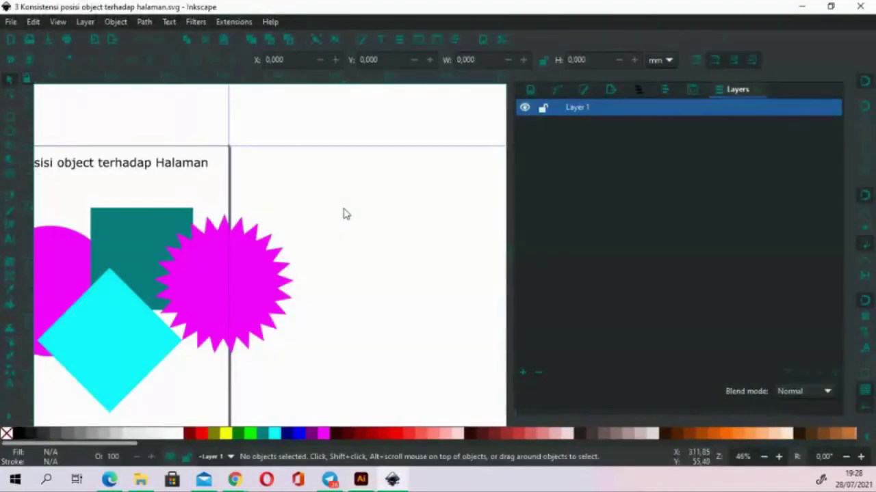
Centre the page in Inkscape, hide the Layers dock, and snap Illustrator to the left half
left_click_drag(287, 227, 477, 182)
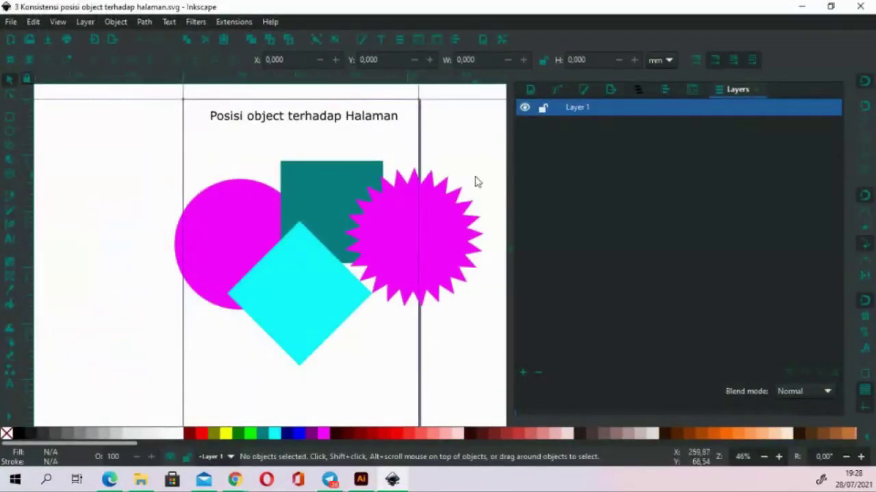
key("ctrl+shift+l")
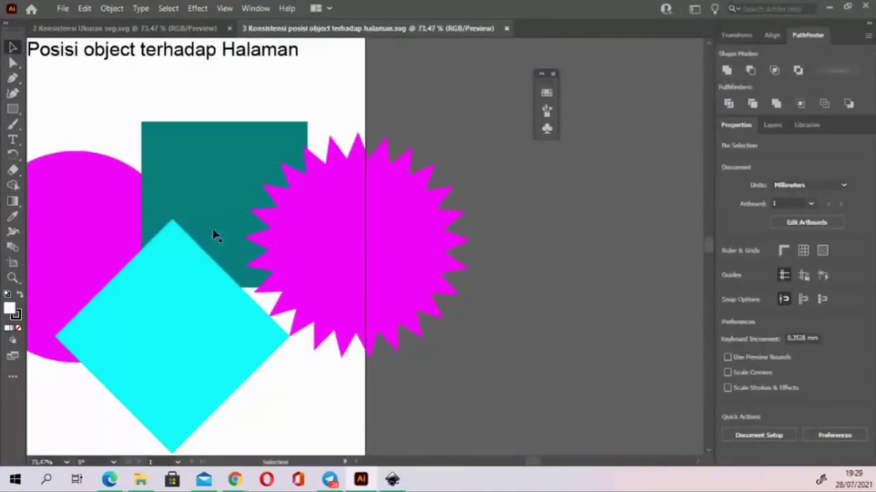
key("super+Left")
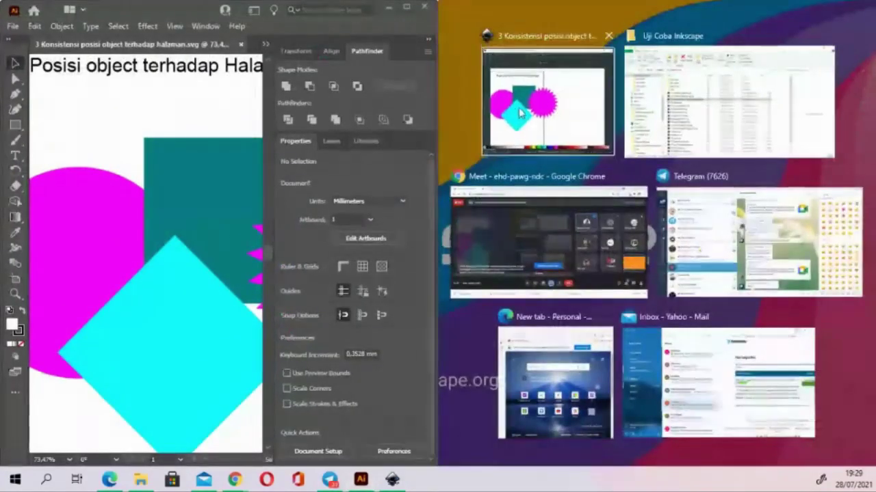
Place Inkscape on the right half and zoom Illustrator out to 33.33% to compare pages
left_click(540, 103)
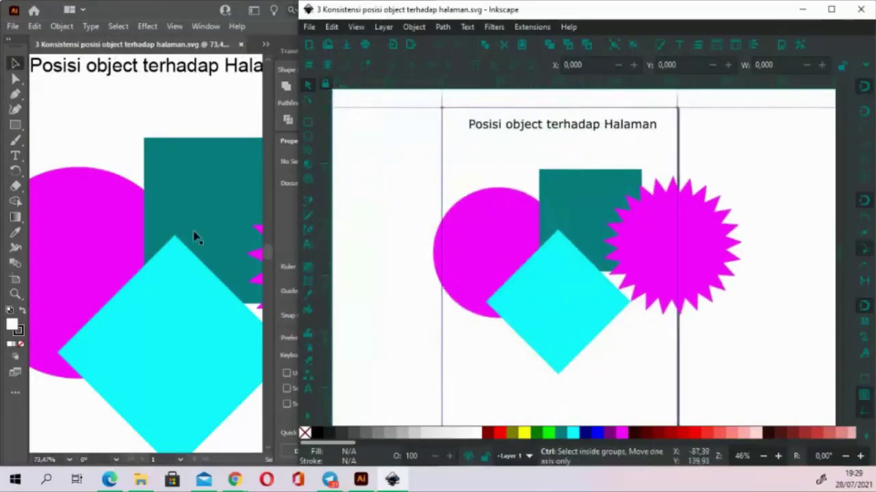
scroll(196, 234, "down", 2)
scroll(195, 235, "down", 2)
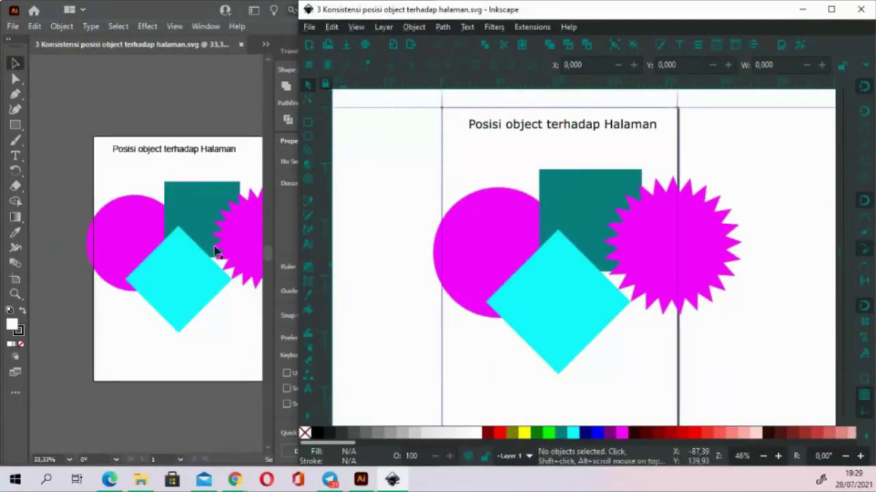
left_click(213, 250)
left_click_drag(166, 241, 177, 252)
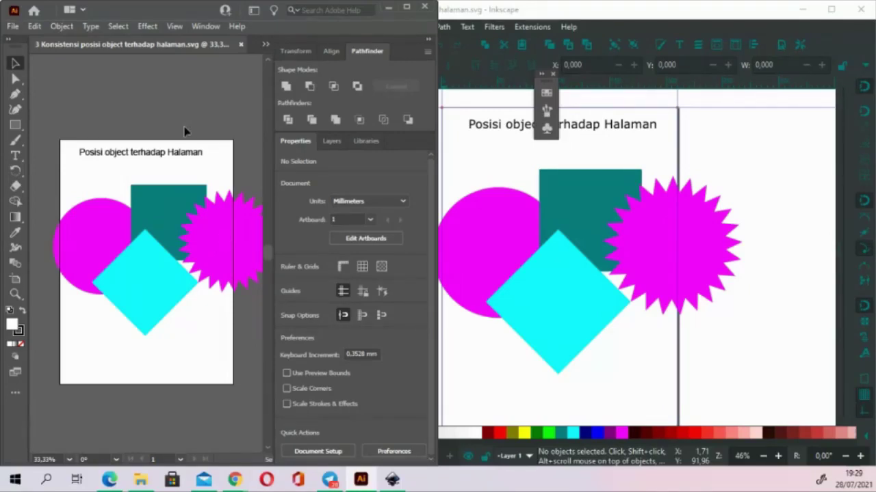
Close both Illustrator documents, leaving Inkscape in front
left_click(240, 44)
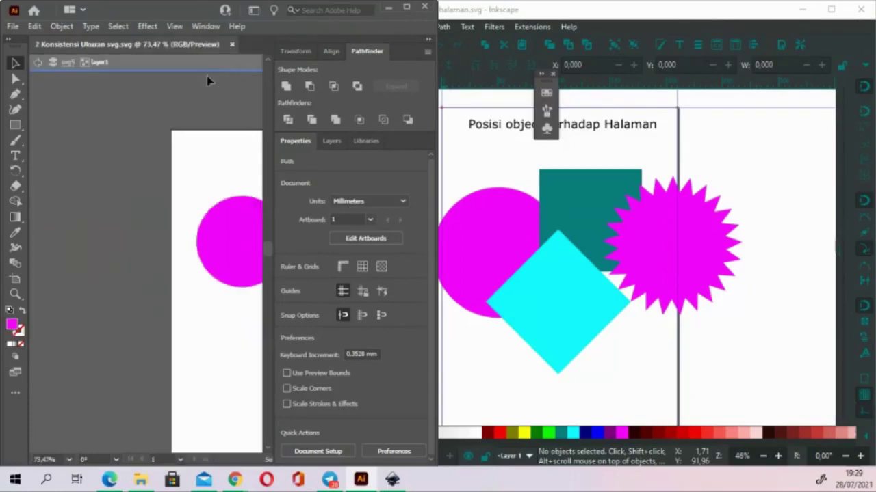
left_click(232, 46)
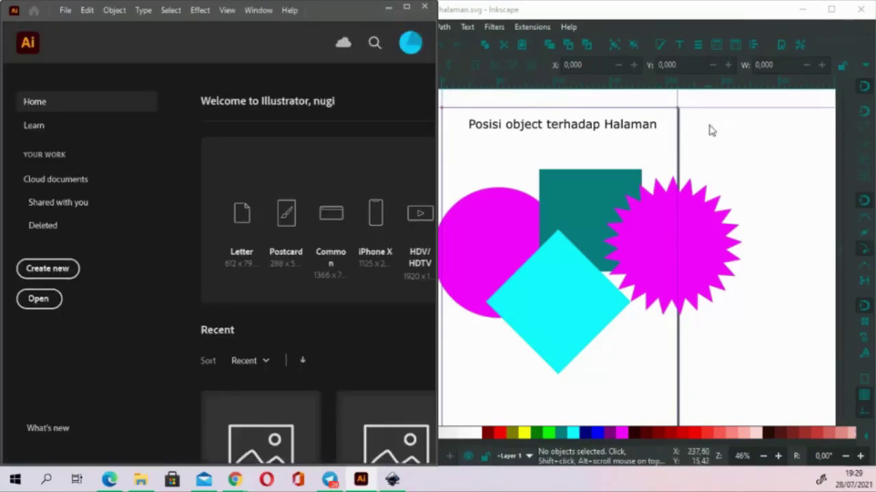
left_click(711, 130)
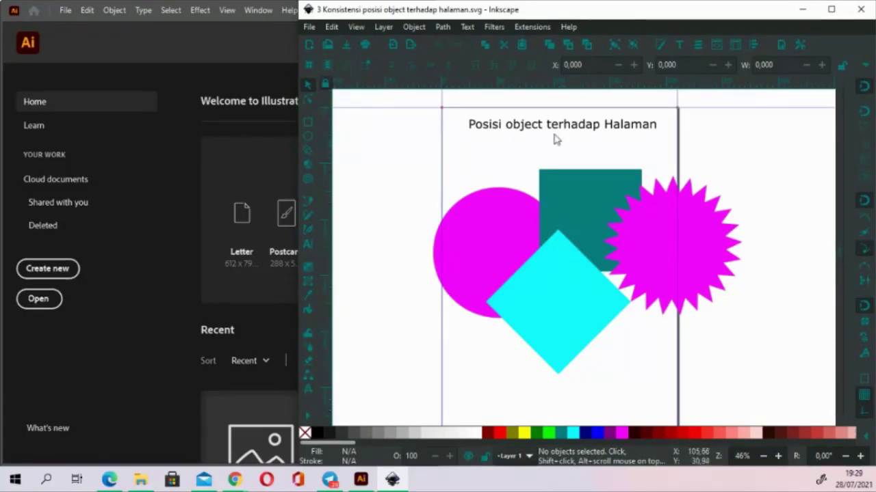
Close Inkscape and open 4 Ukuran halaman.svg with Inkscape via Open with
left_click(861, 9)
left_click(554, 15)
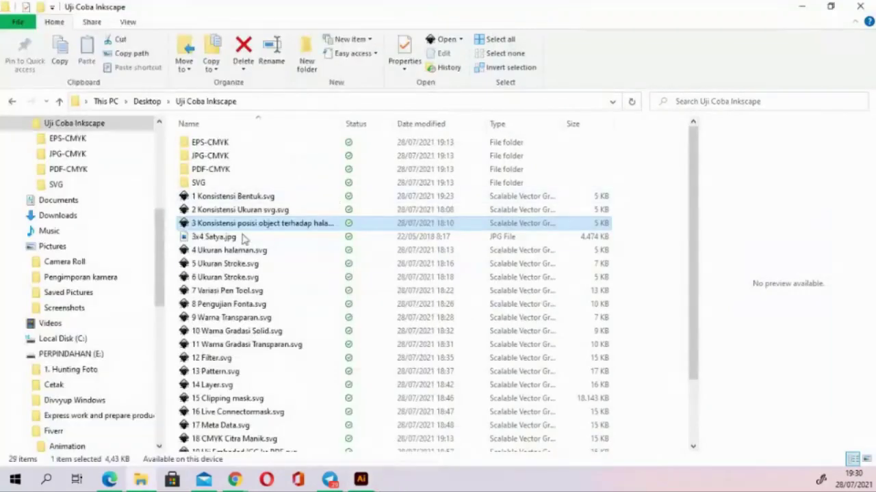
left_click(227, 253)
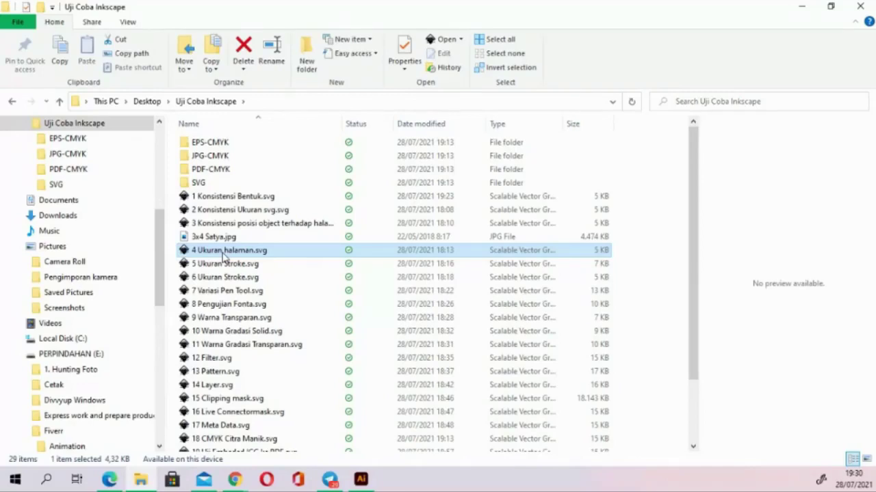
right_click(223, 255)
mouse_move(262, 307)
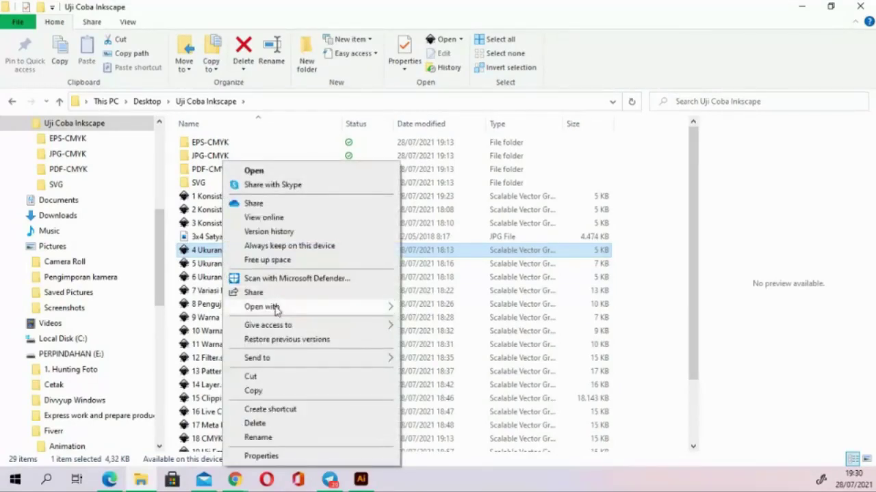
left_click(422, 310)
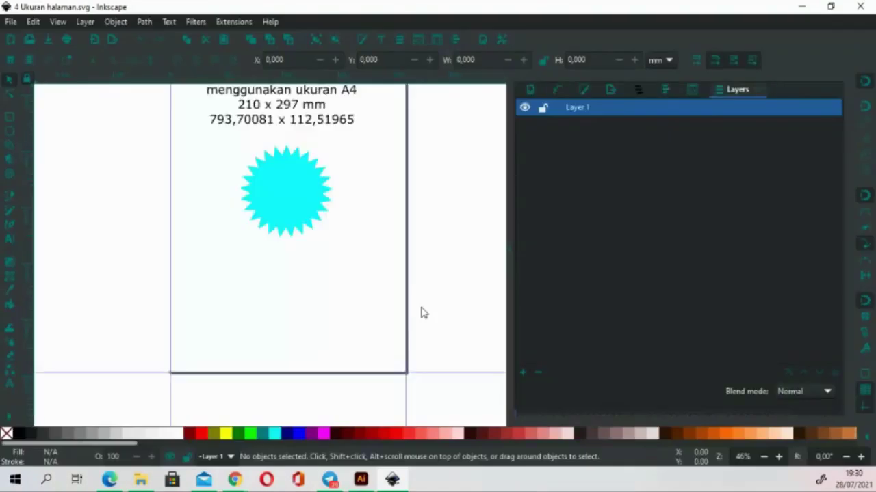
Read the 280 × 396 mm artboard size in Edit Artboards, then switch to Inkscape
scroll(369, 205, "up", 3)
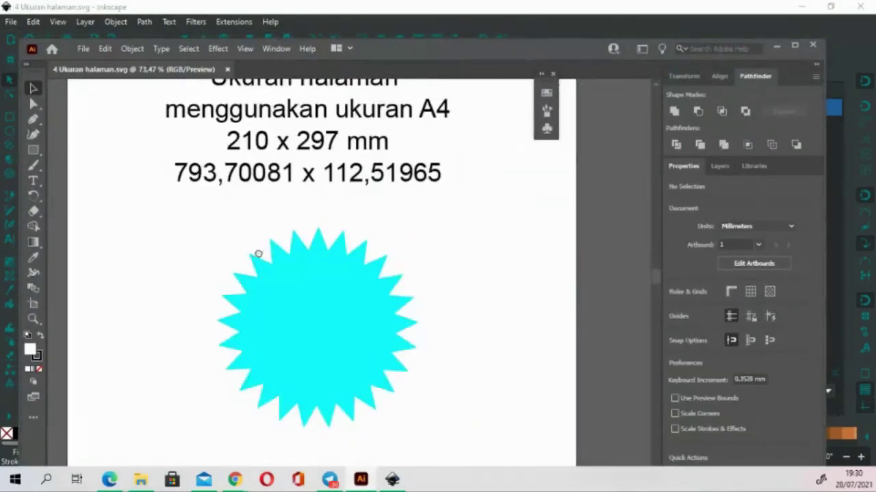
left_click_drag(258, 254, 283, 329)
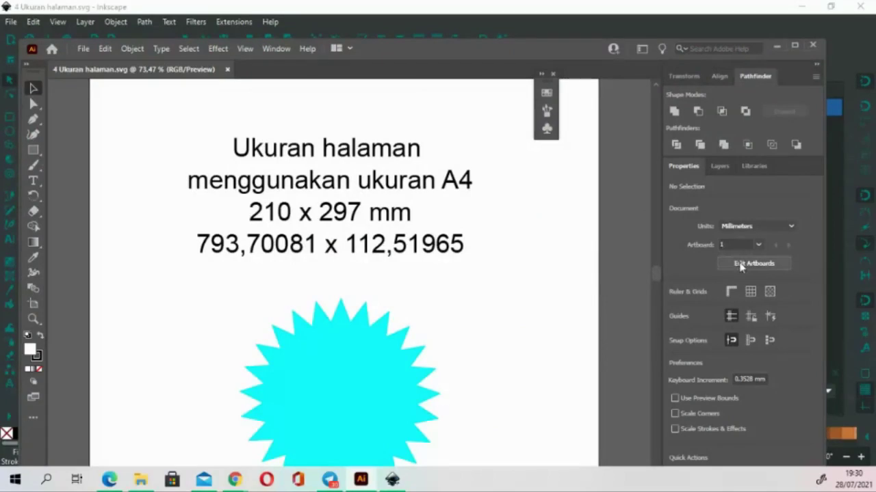
left_click(741, 265)
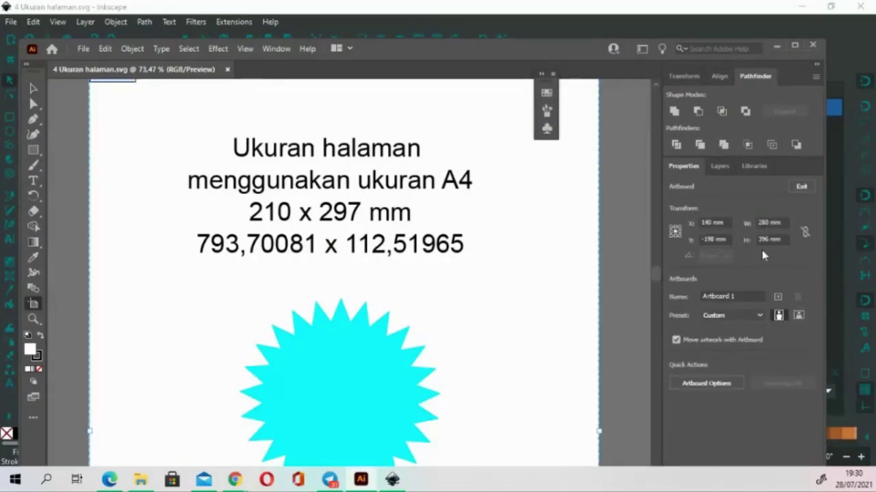
mouse_move(449, 218)
left_mouse_down()
mouse_move(424, 285)
mouse_move(476, 253)
left_mouse_up()
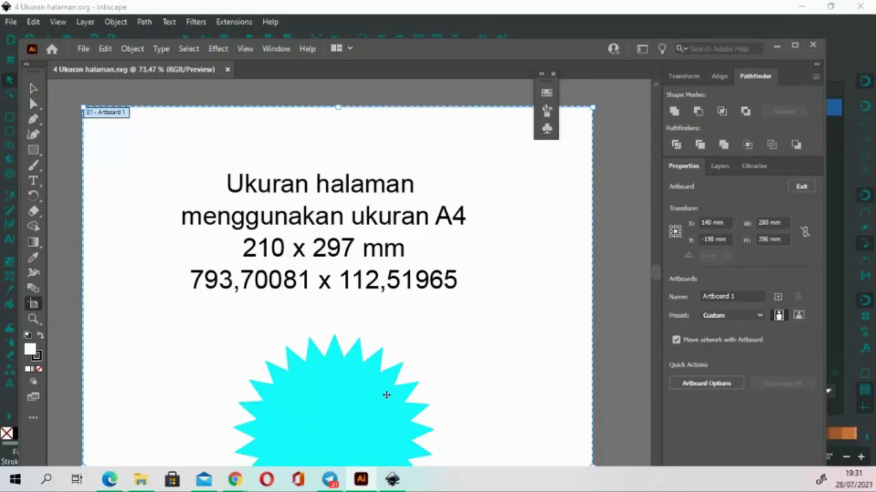
left_click(395, 481)
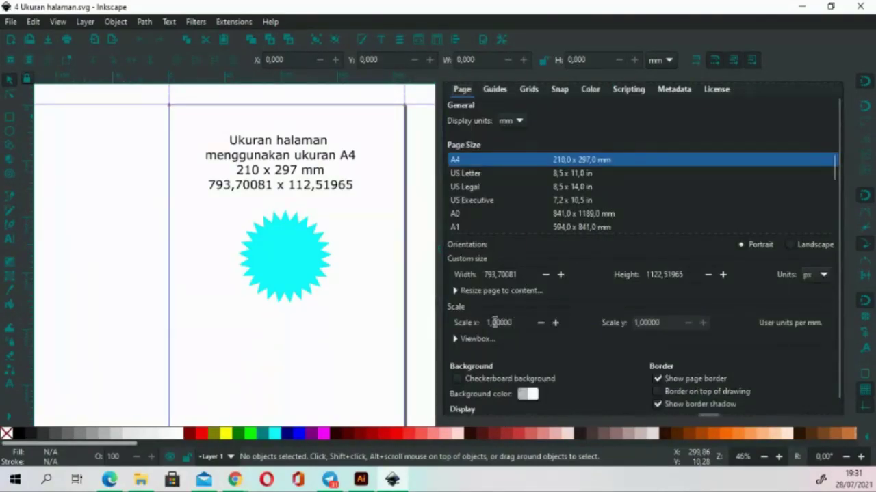
Show the viewbox and set Inkscape's page size to 210 × 297 mm in millimetres
left_click(455, 339)
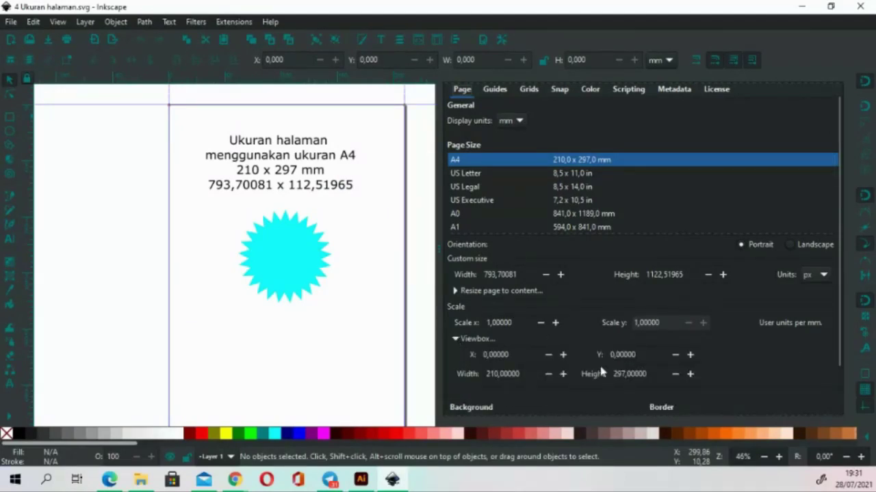
left_click(822, 281)
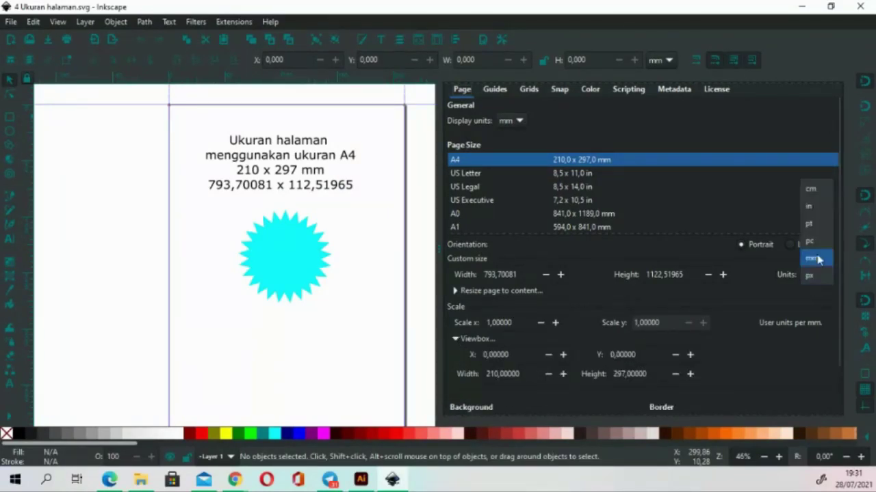
left_click(815, 253)
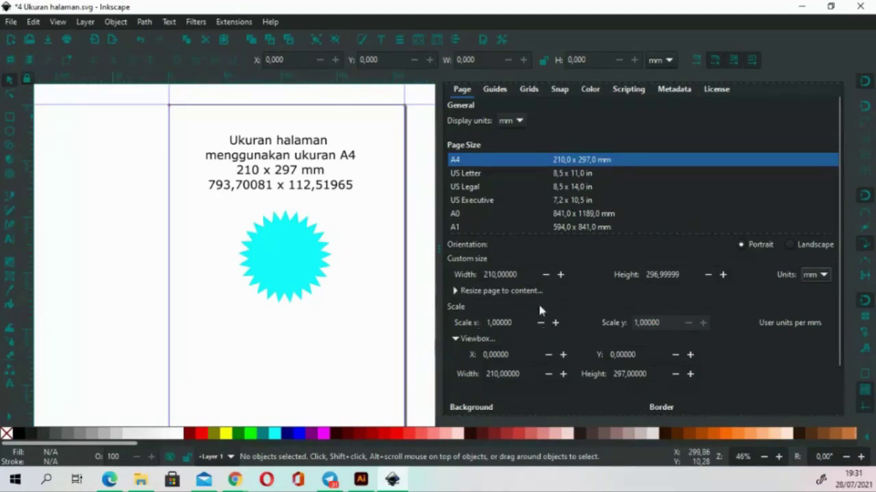
left_click(690, 274)
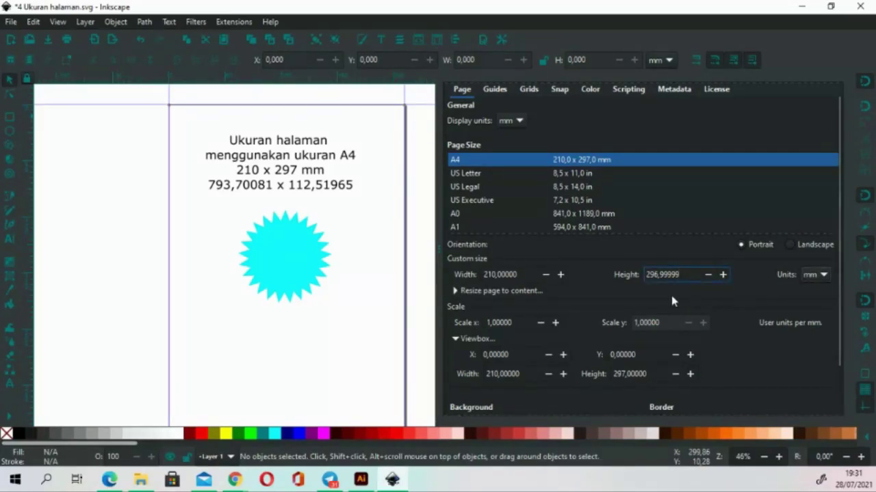
left_click(522, 322)
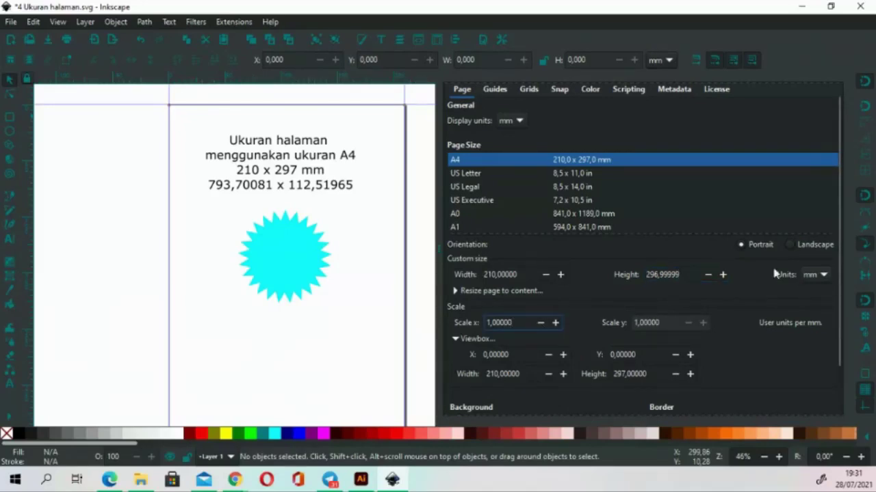
left_click(813, 274)
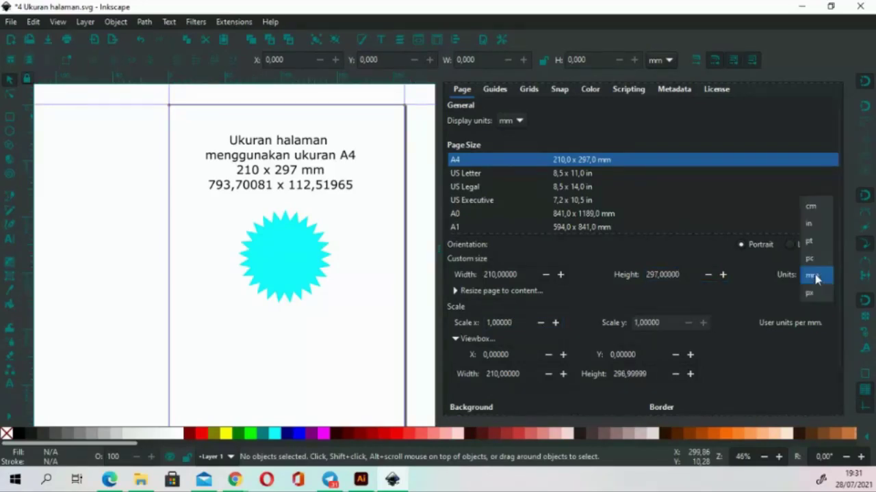
left_click(751, 277)
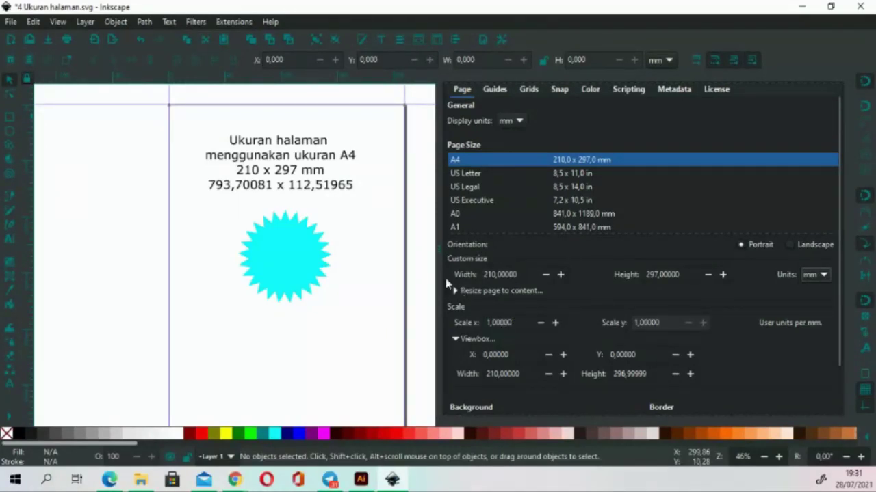
key("alt+Tab")
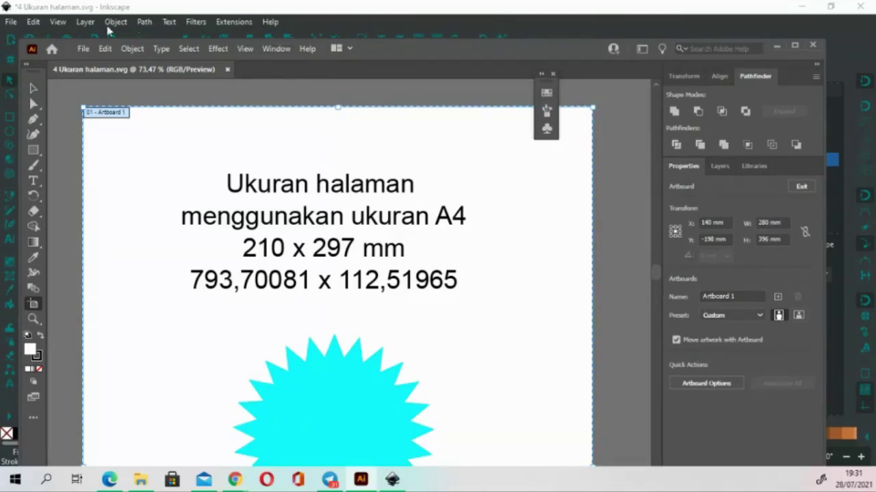
Minimize Inkscape and maximize the Illustrator window
left_click(59, 23)
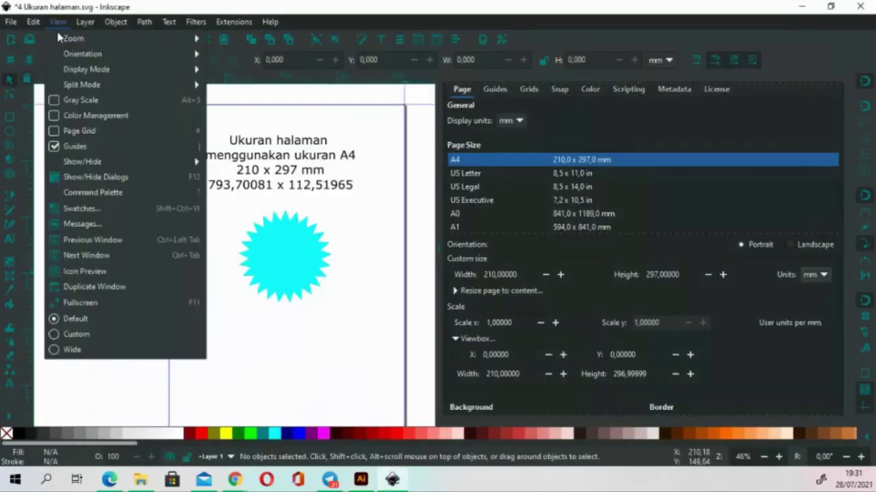
left_click(58, 23)
left_click(233, 22)
left_click(793, 9)
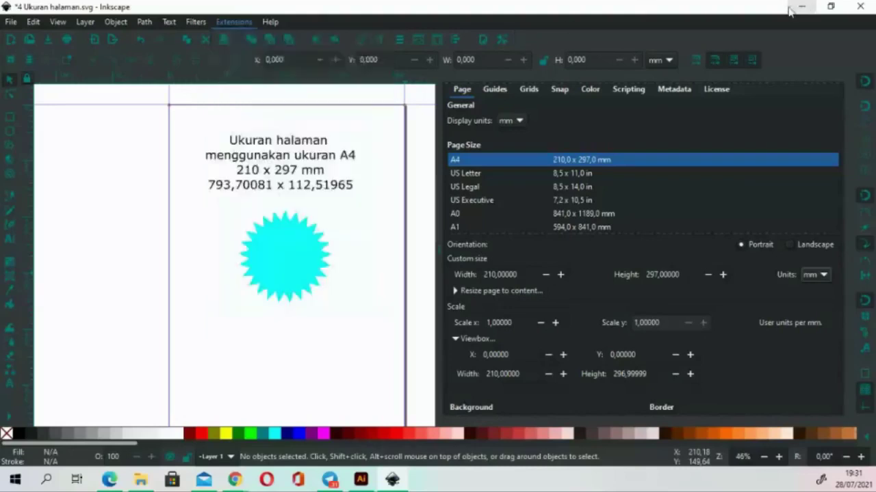
left_click(812, 9)
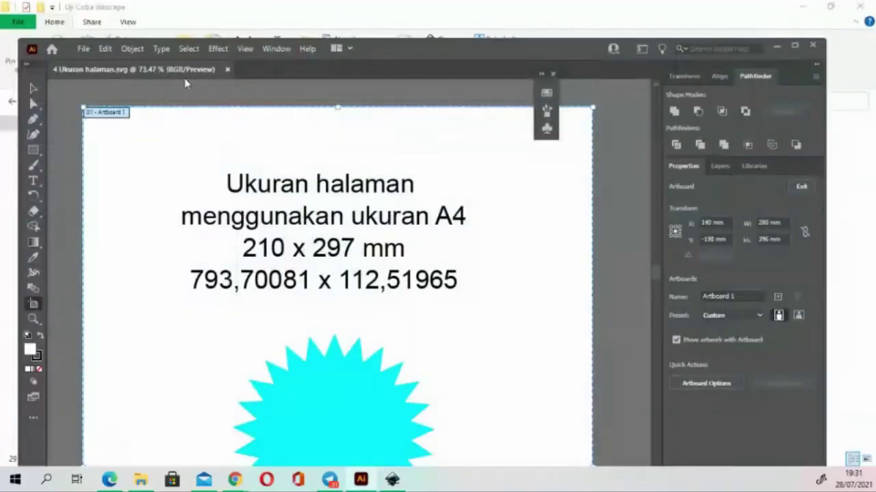
left_click(793, 51)
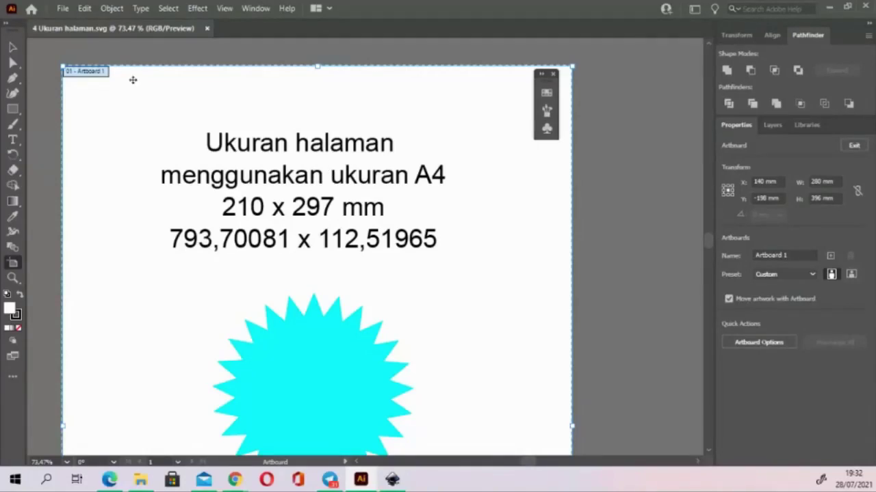
Check Document Setup (Millimeters, 0 mm bleed), cancel it, and reach the Edit menu
left_click(63, 8)
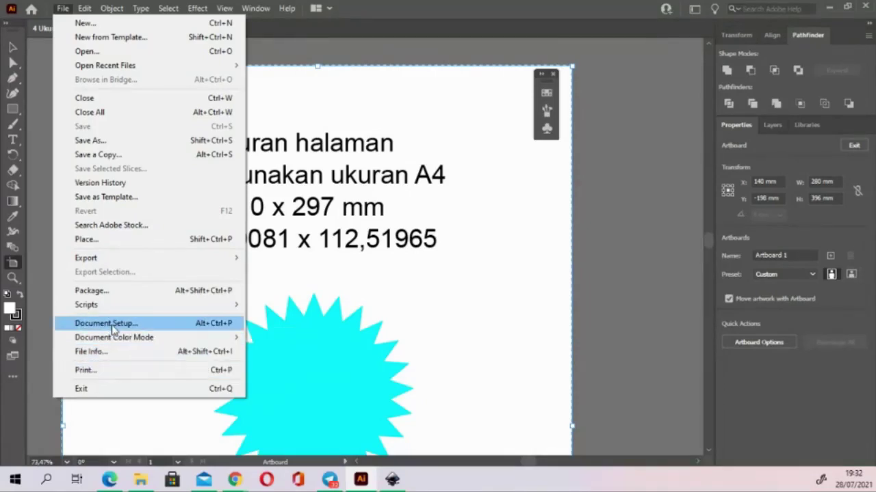
left_click(113, 325)
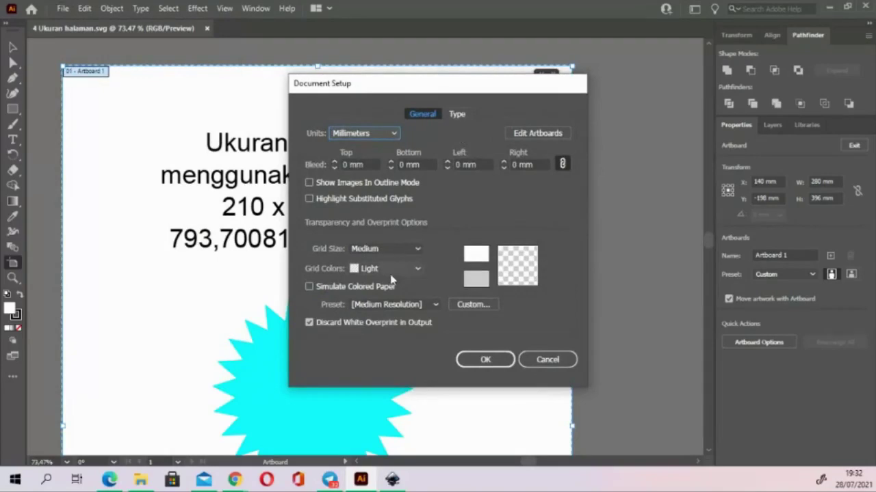
left_click(548, 359)
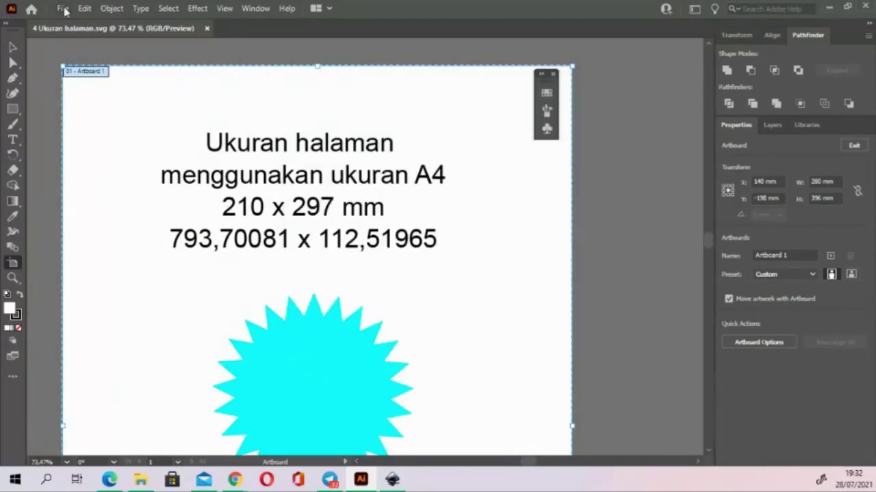
left_click(63, 8)
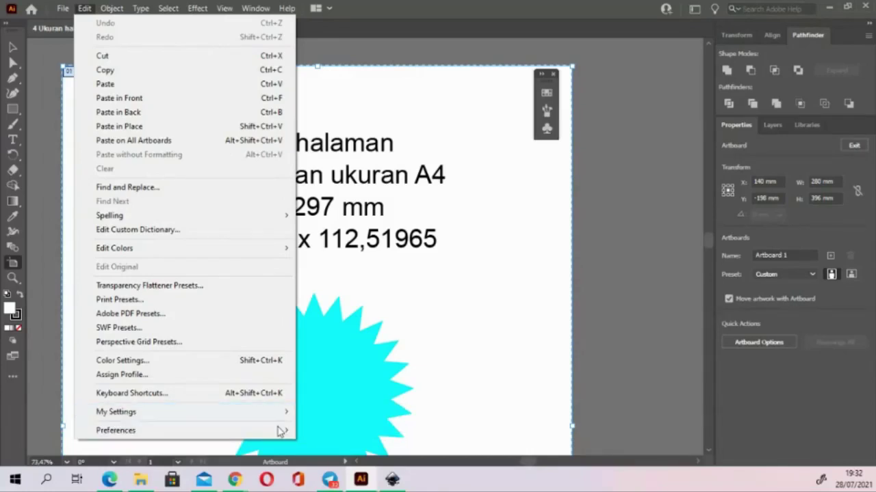
mouse_move(116, 430)
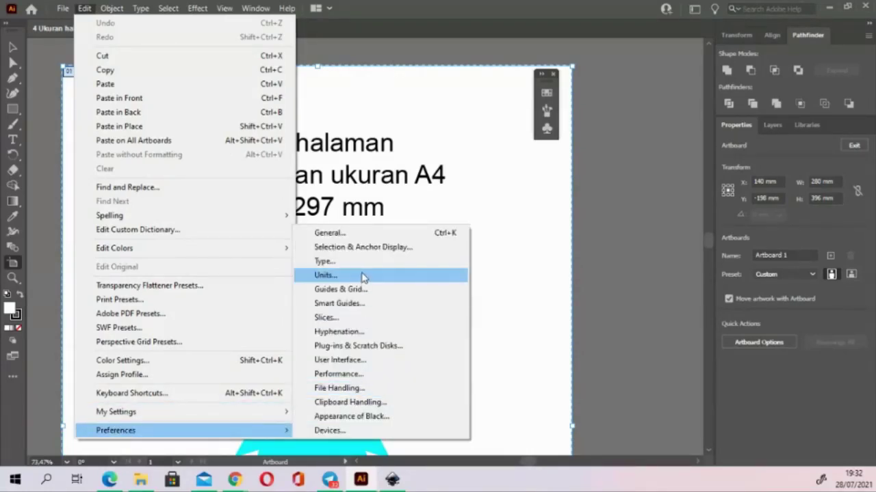
Set Illustrator's general unit to Pixels so the artboard reads 793,7 × 1122,52 px
left_click(363, 277)
left_click(431, 68)
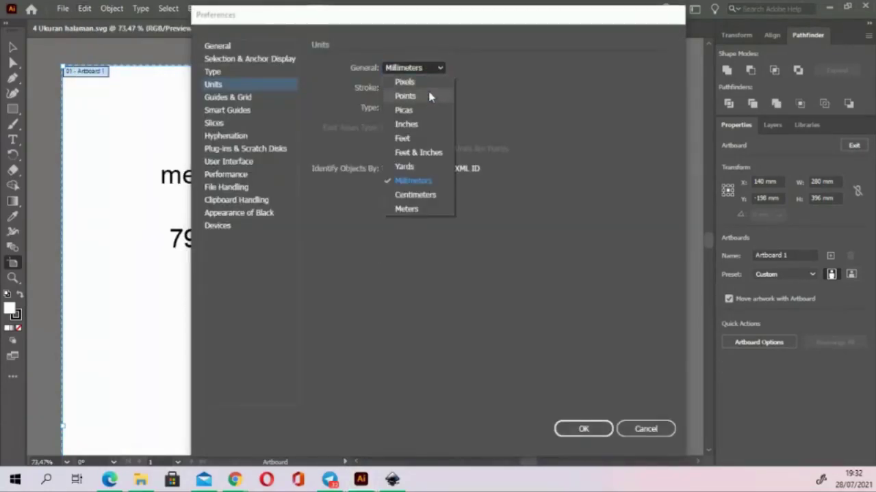
left_click(426, 84)
left_click(560, 428)
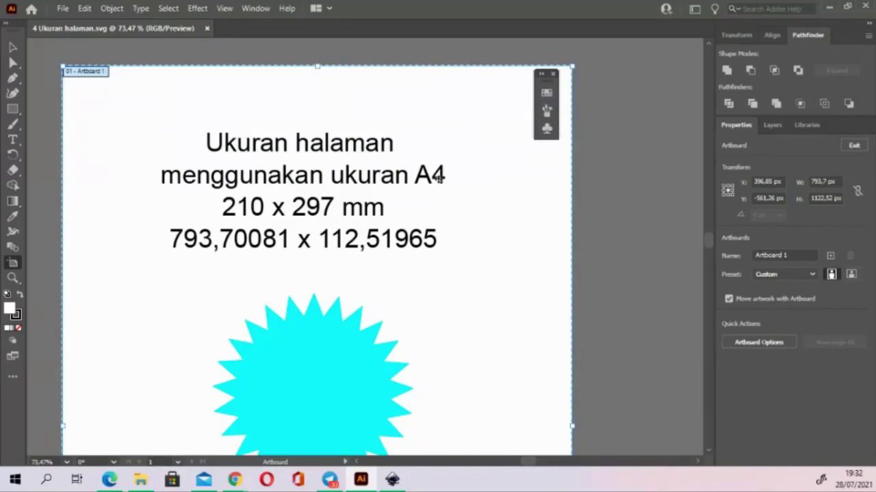
key("alt+Tab")
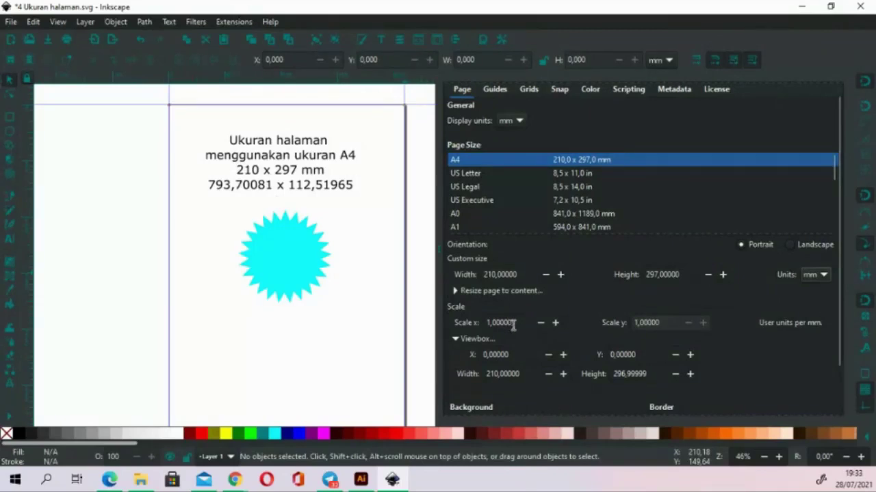
Change Inkscape's page scale x to 1,33333, making the viewbox about 280 × 396
left_click(515, 322)
left_click_drag(519, 321, 496, 317)
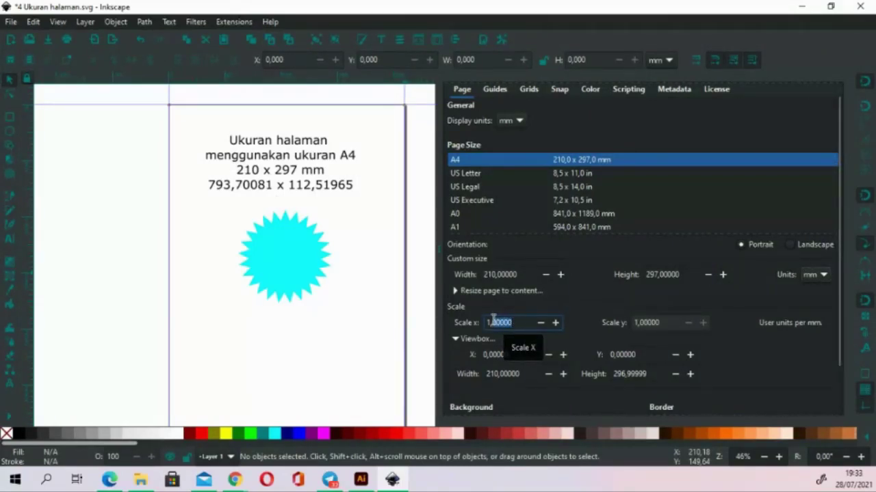
type("33333333")
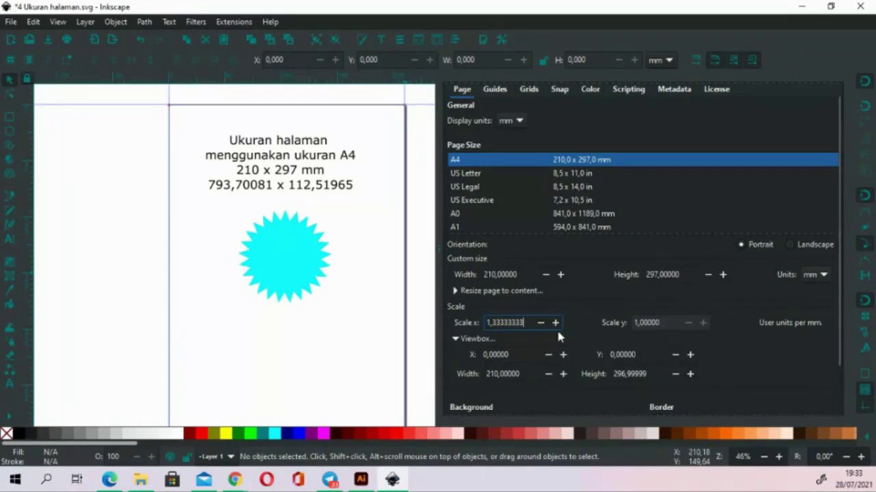
left_click(524, 354)
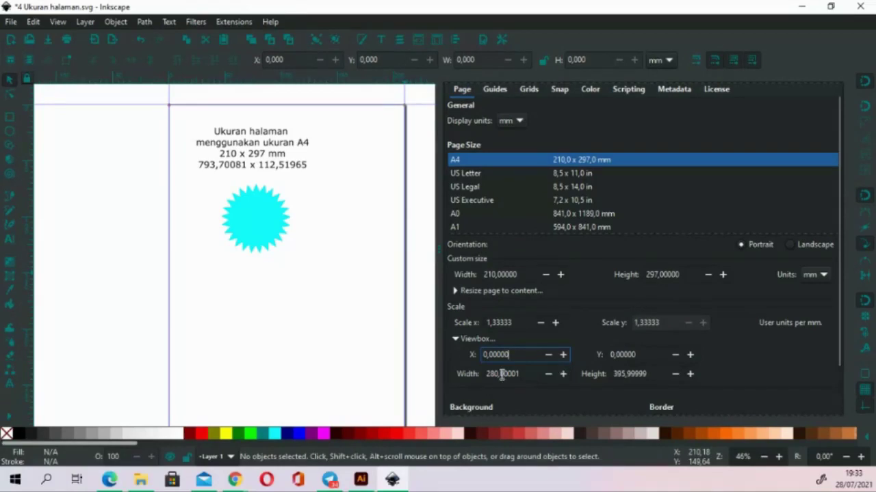
key("alt+Tab")
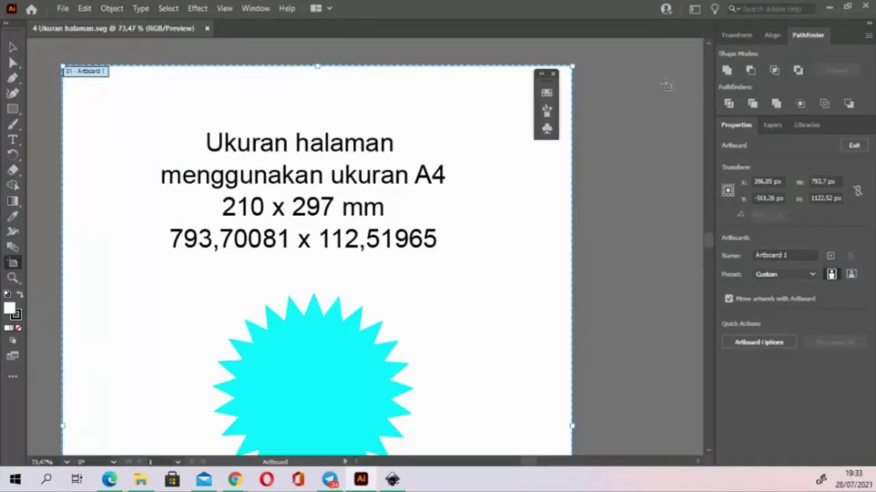
Set Illustrator's general unit back to Millimeters so the artboard reads 280 × 396 mm
left_click(82, 11)
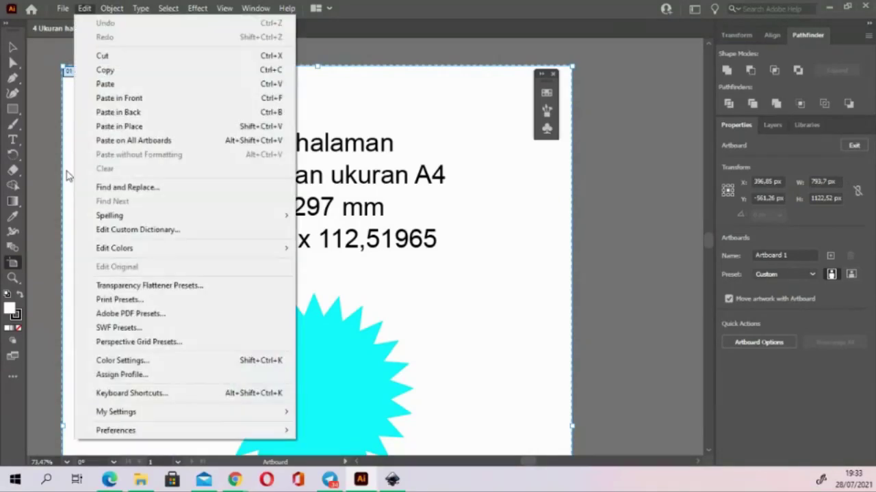
mouse_move(116, 430)
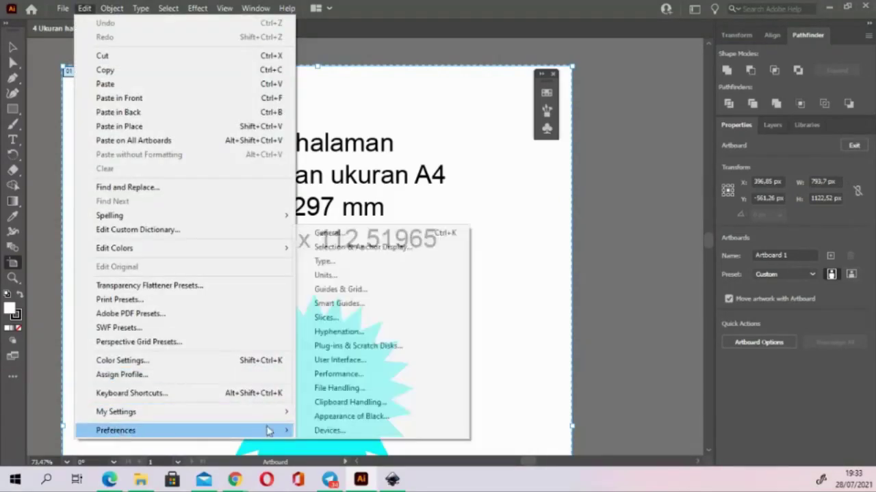
left_click(338, 277)
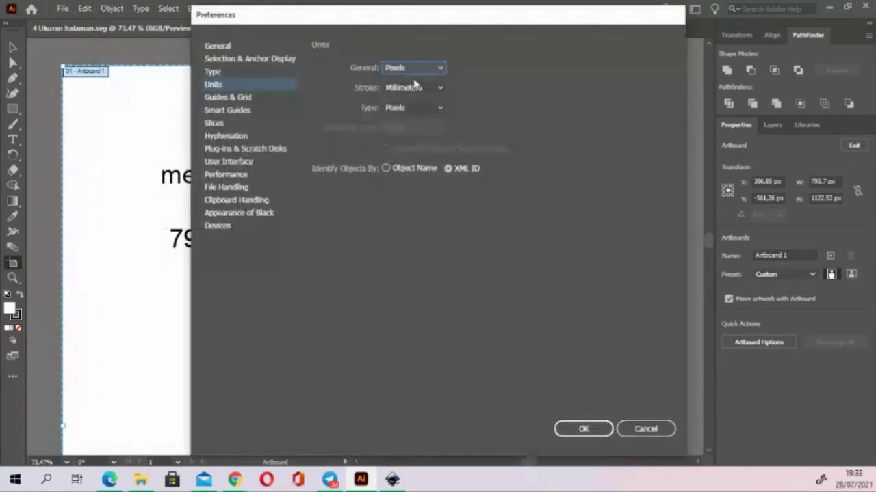
left_click(414, 67)
left_click(412, 180)
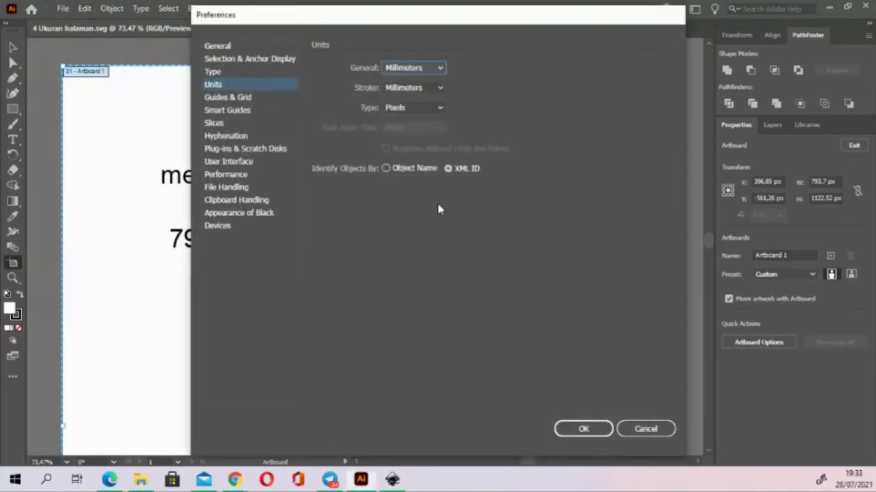
left_click(582, 429)
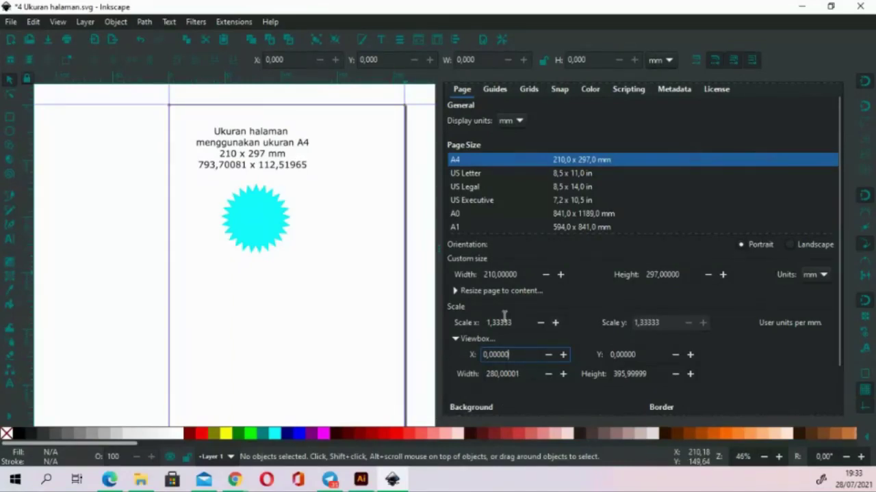
Save 4 Ukuran halaman.svg in Inkscape with the 1,33333 scale
left_click(11, 22)
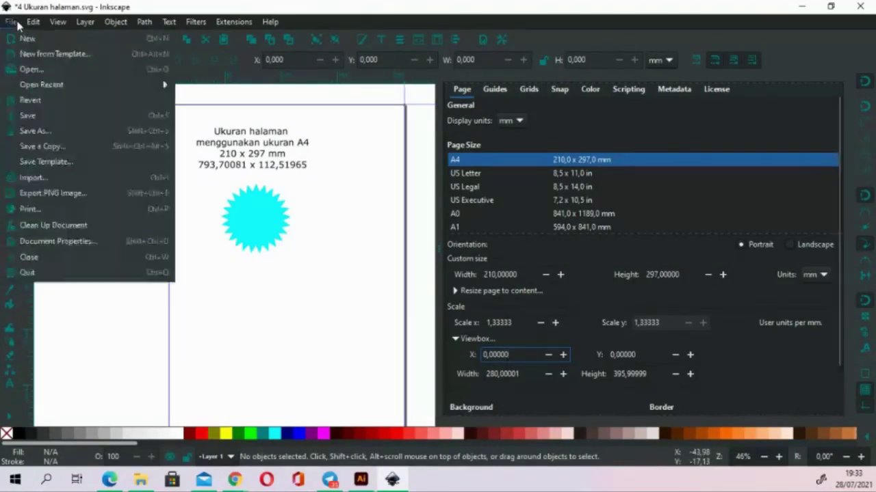
left_click(283, 118)
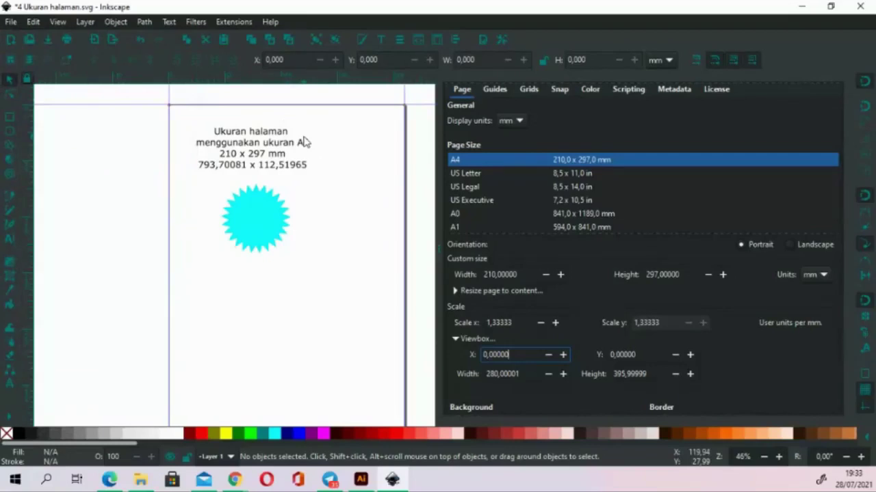
key("ctrl+s")
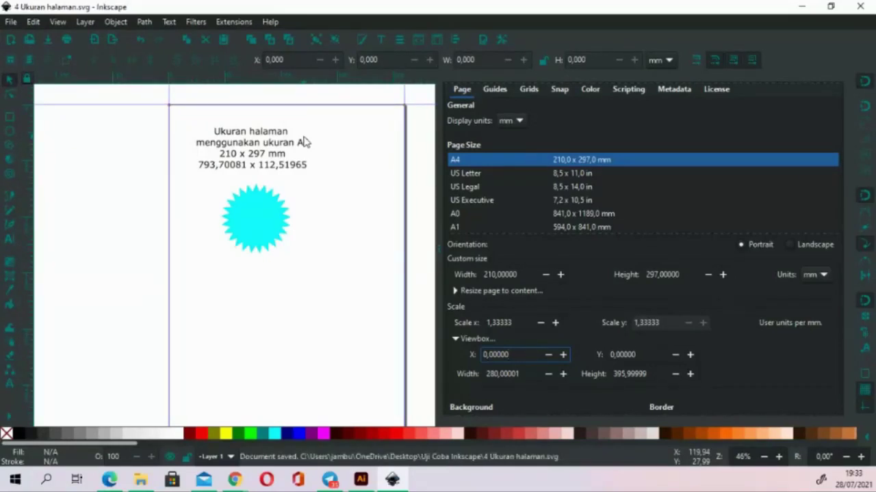
Close the SVG in Illustrator and bring up the Uji Coba Inkscape folder
key("alt+Tab")
key("alt+Tab")
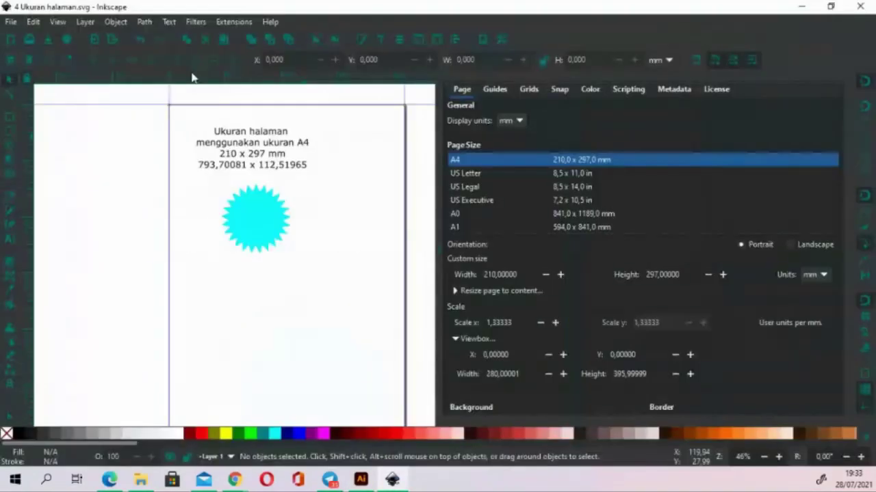
key("alt+Tab")
left_click(207, 27)
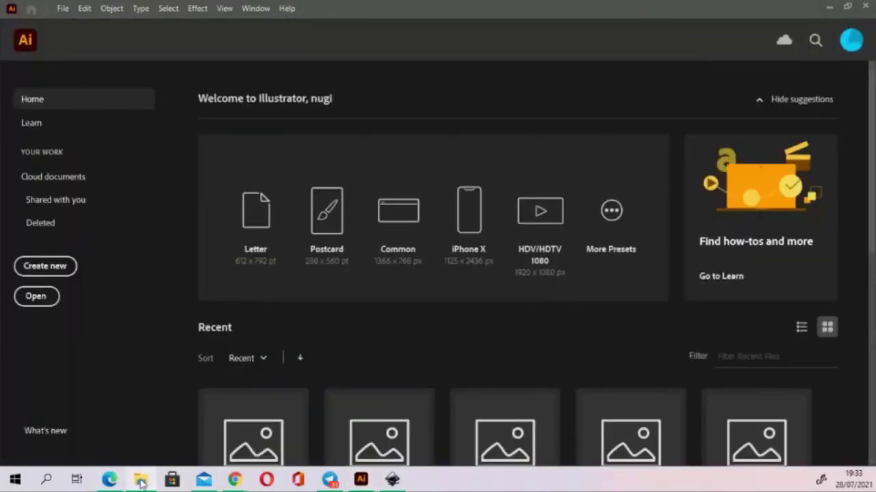
left_click(140, 482)
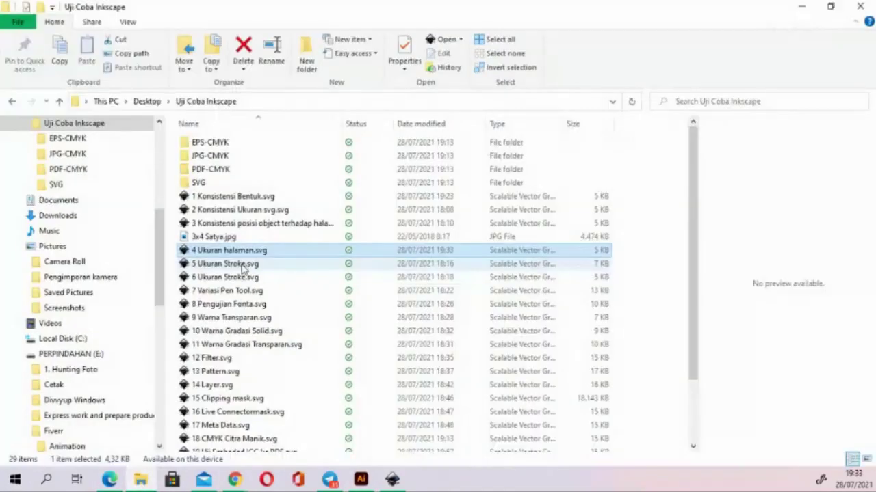
Drag 4 Ukuran halaman.svg into Illustrator, where it now measures 210 × 297 mm
left_click_drag(236, 252, 382, 237)
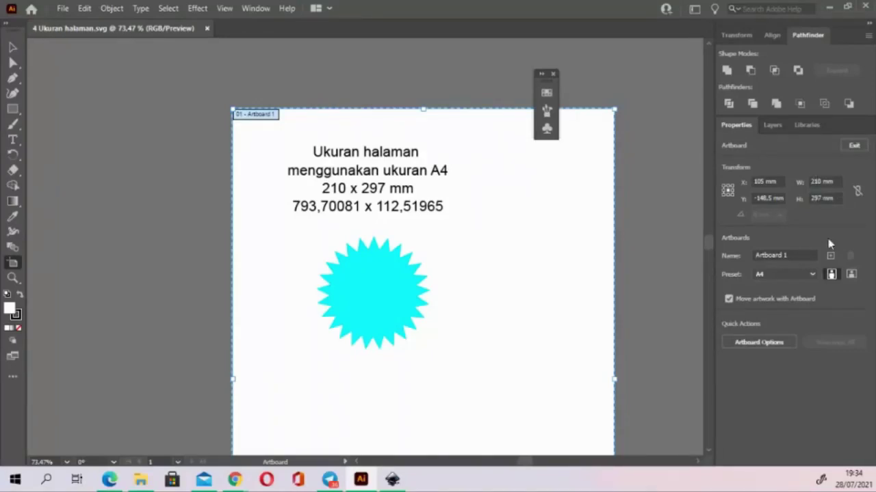
left_click(392, 482)
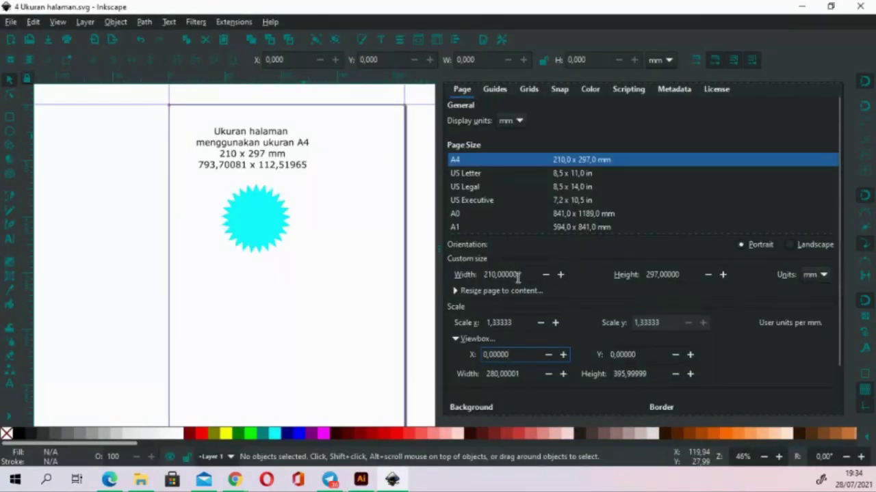
Review Inkscape's Scale x value of 1,33333, then return to Illustrator
left_click_drag(520, 323, 476, 324)
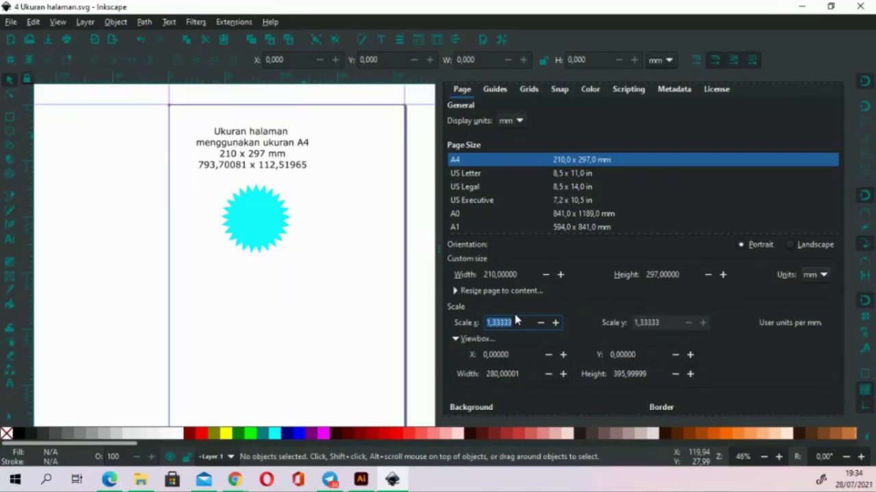
key("alt+Tab")
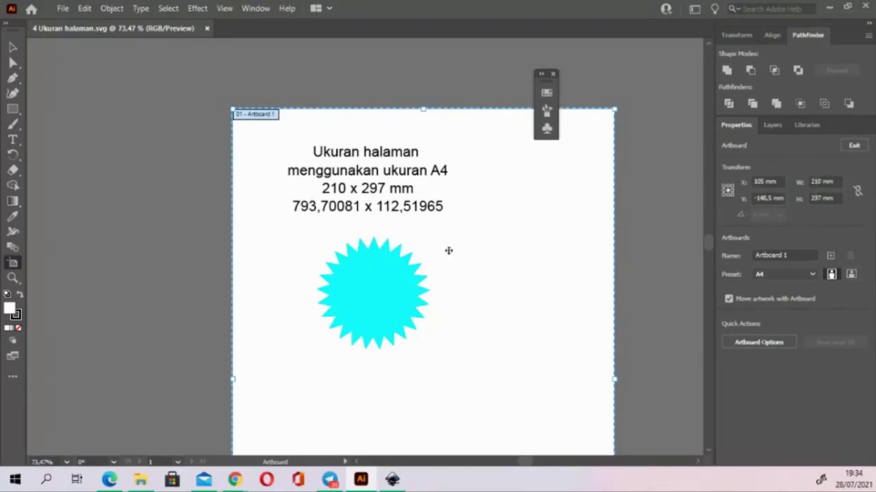
Switch Illustrator's general unit to Pixels so the A4 artboard reads 595,28 × 841,89 px
left_click(83, 9)
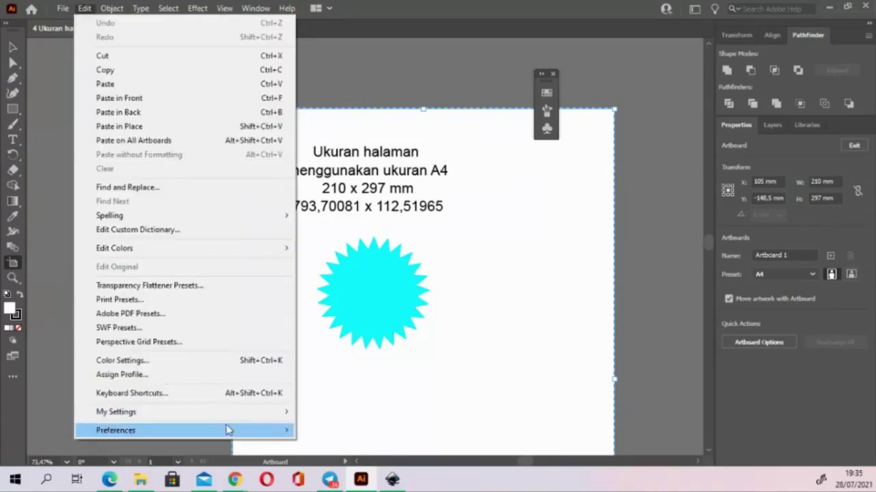
mouse_move(115, 430)
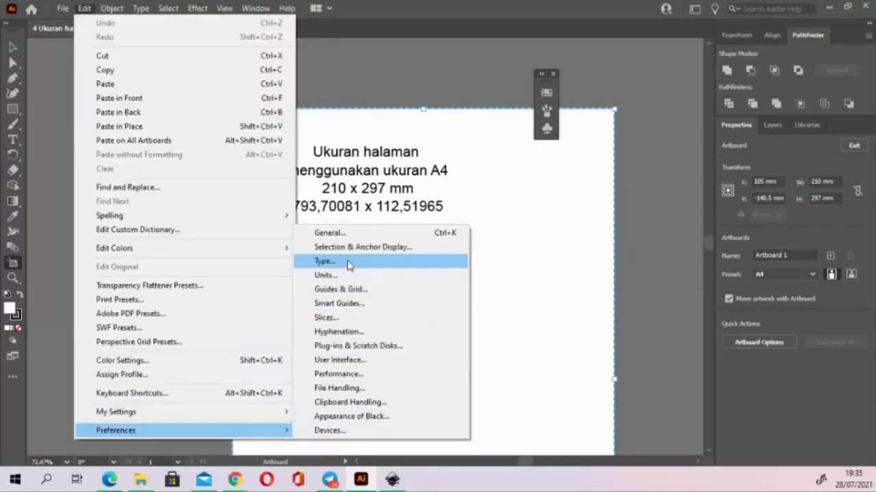
left_click(348, 275)
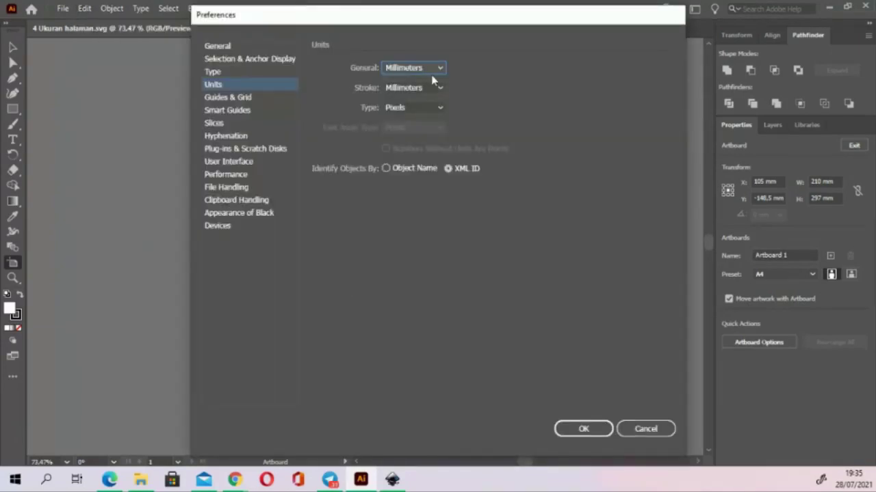
left_click(438, 68)
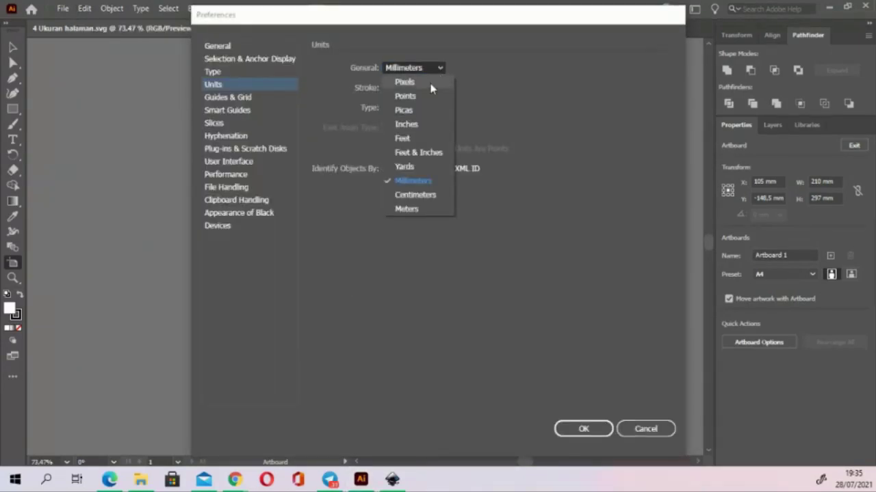
left_click(430, 84)
left_click(581, 428)
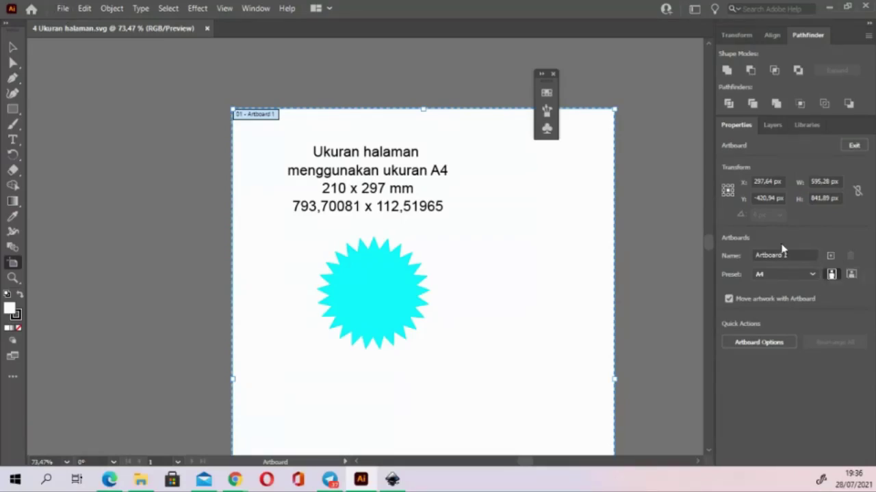
left_click(64, 9)
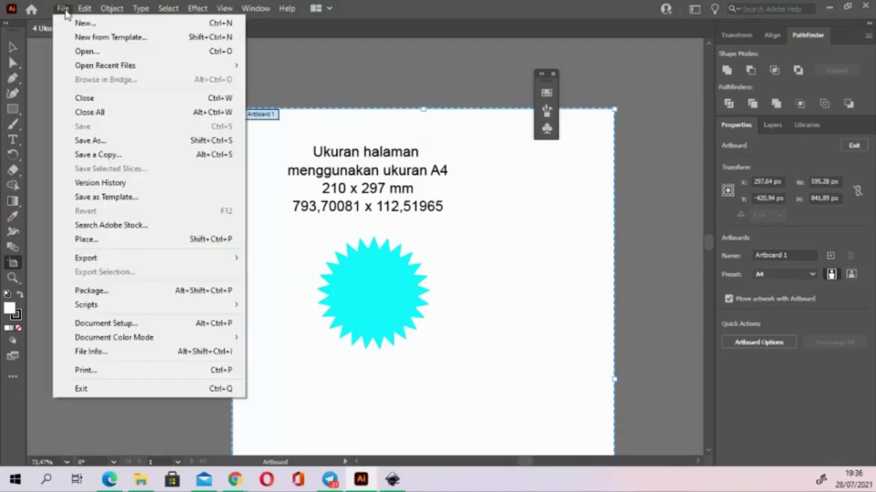
left_click(108, 324)
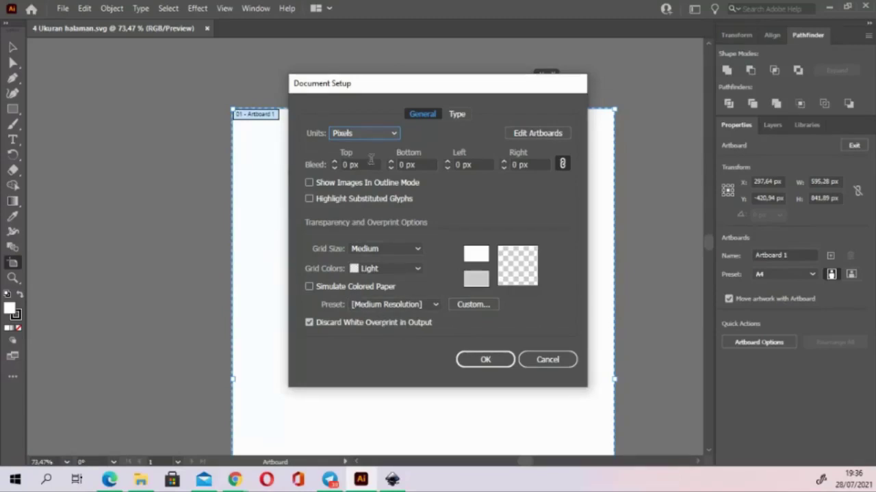
left_click(434, 305)
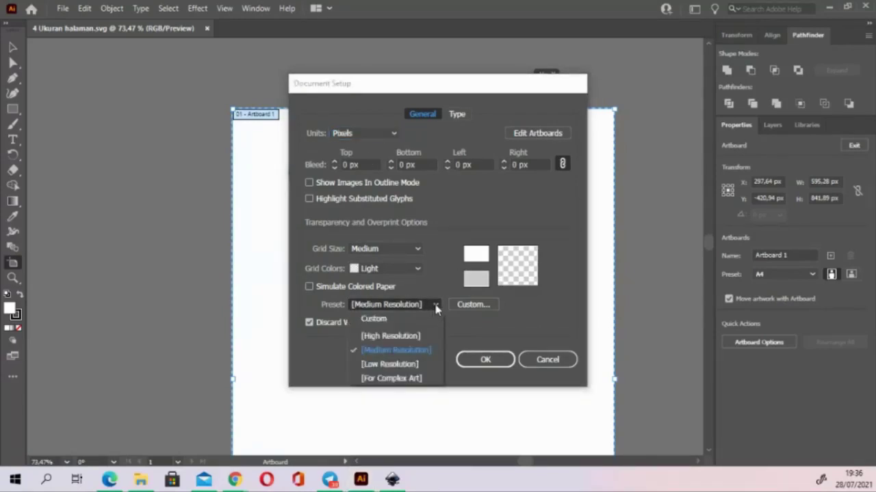
left_click(447, 198)
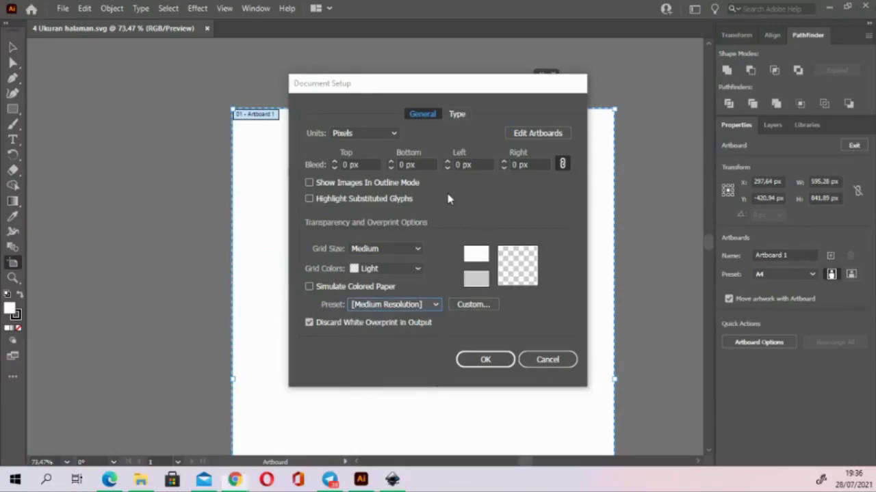
left_click(544, 364)
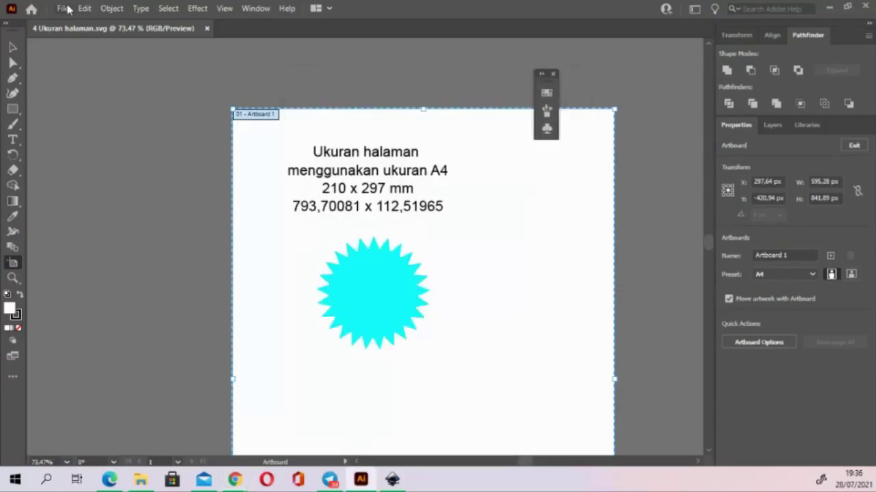
left_click(66, 9)
Create a new A4 document in millimetres (210 × 297 mm) with RGB colour mode
left_click(84, 24)
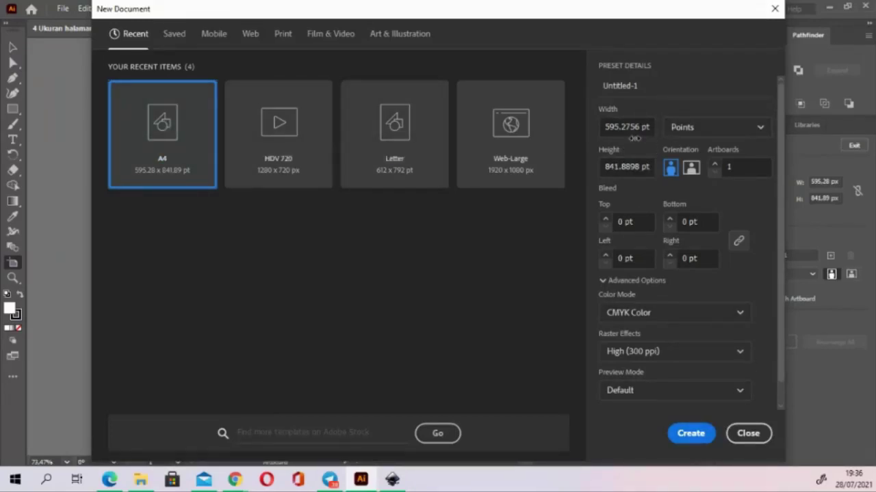
left_click(712, 128)
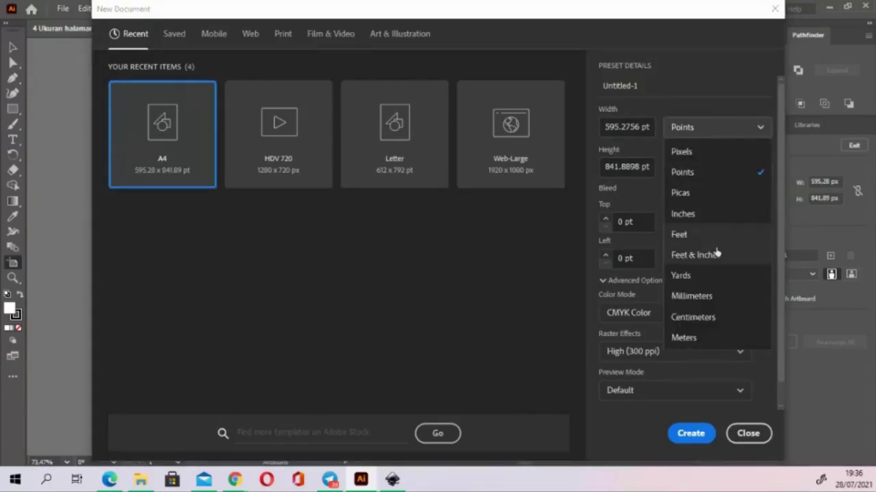
left_click(711, 299)
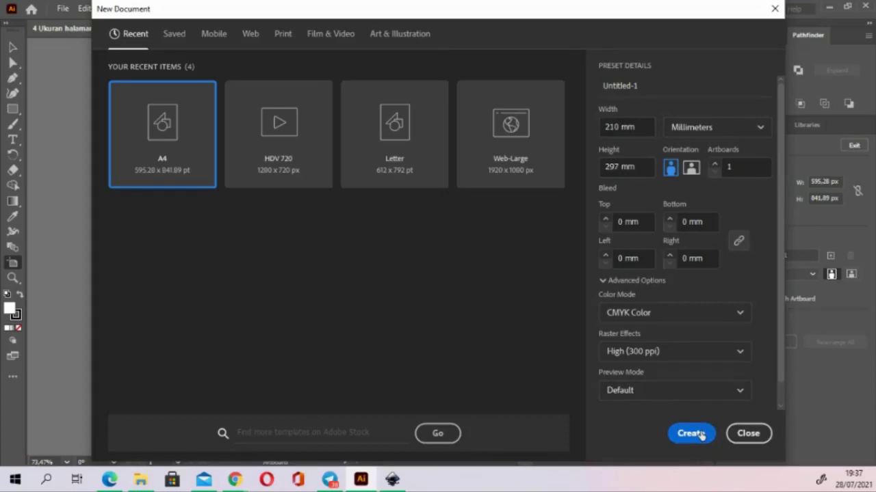
left_click(677, 314)
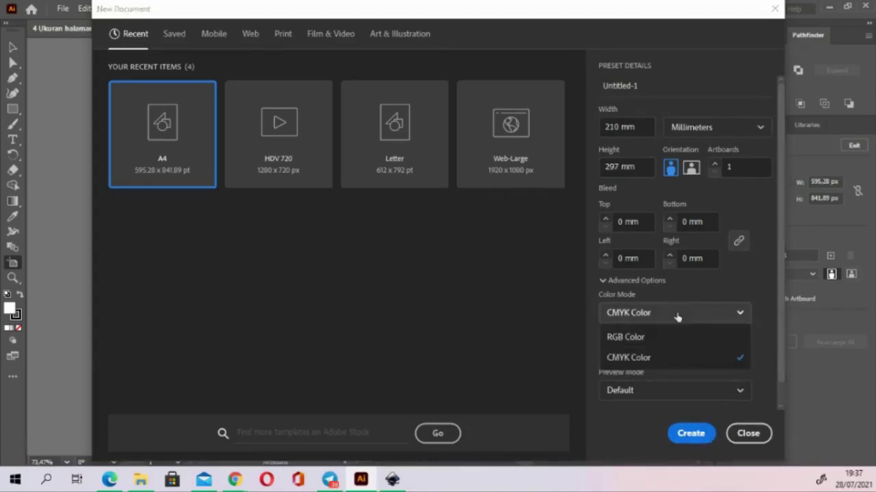
left_click(657, 337)
left_click(684, 434)
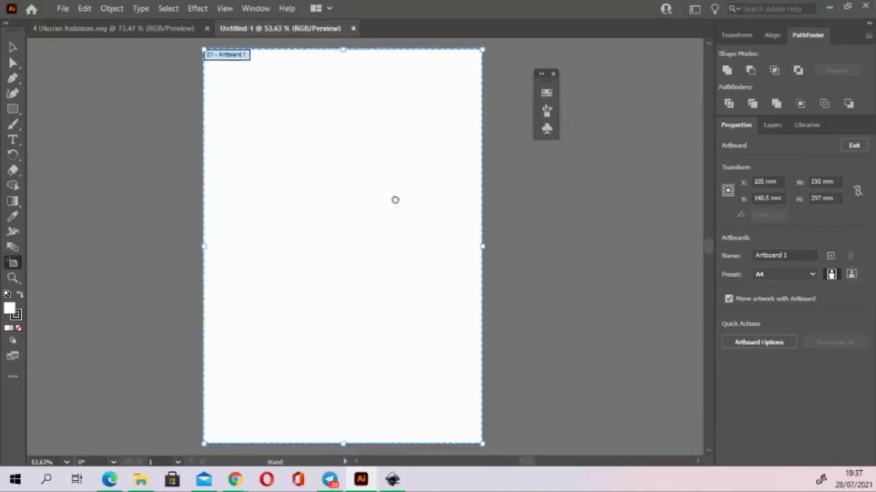
Draw a square near the top of the page with the Rectangle tool
left_click(13, 108)
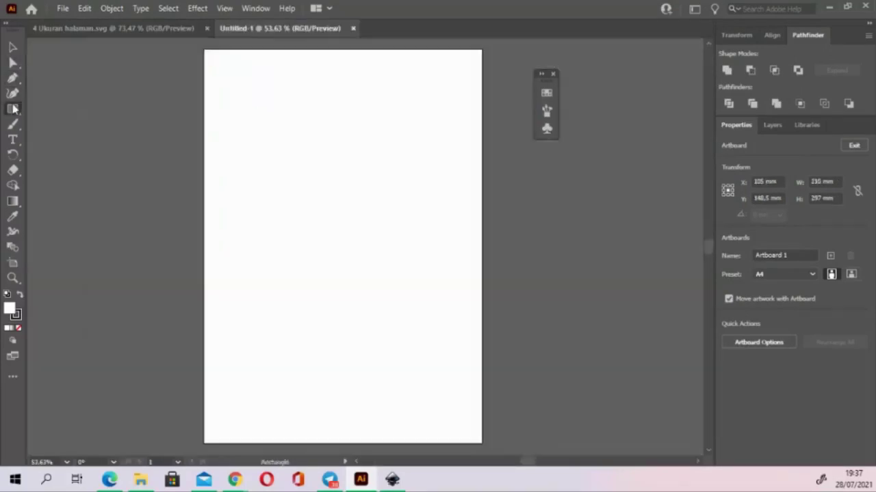
left_click(13, 47)
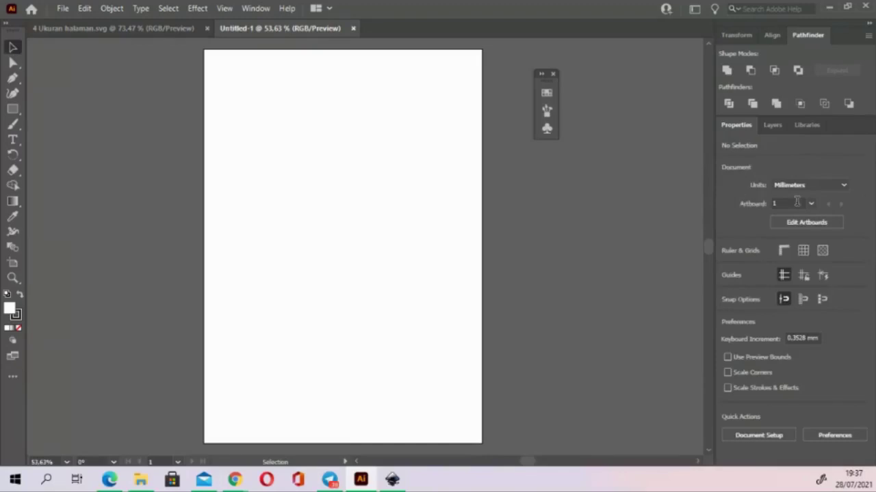
left_click(806, 222)
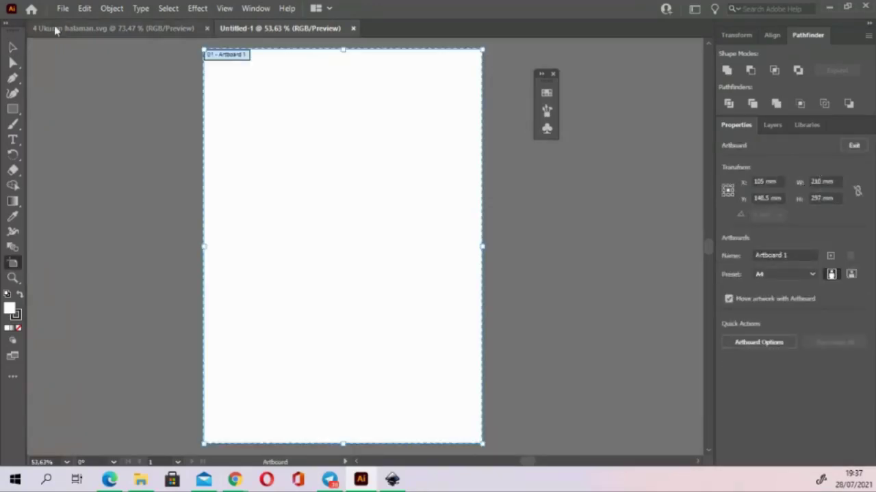
left_click(12, 110)
left_click_drag(269, 106, 381, 210)
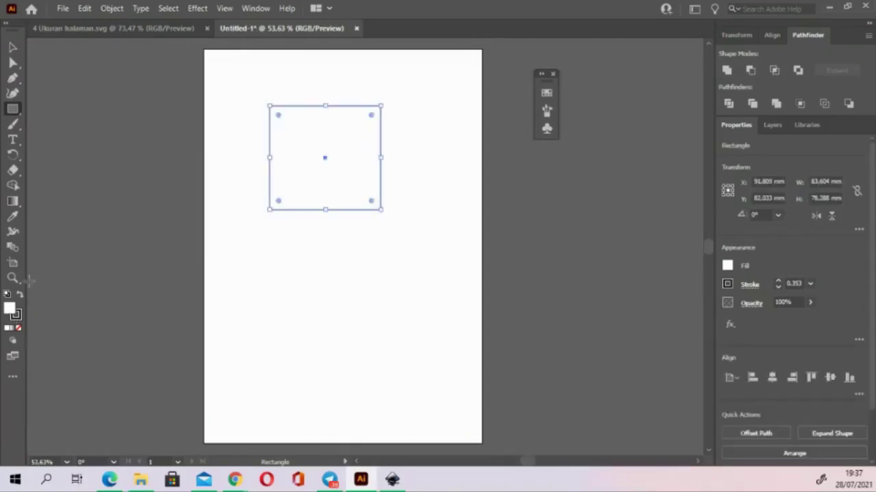
Fill the square red (#D62727) and draw a smaller red square at the lower right
double_click(11, 309)
left_click(403, 179)
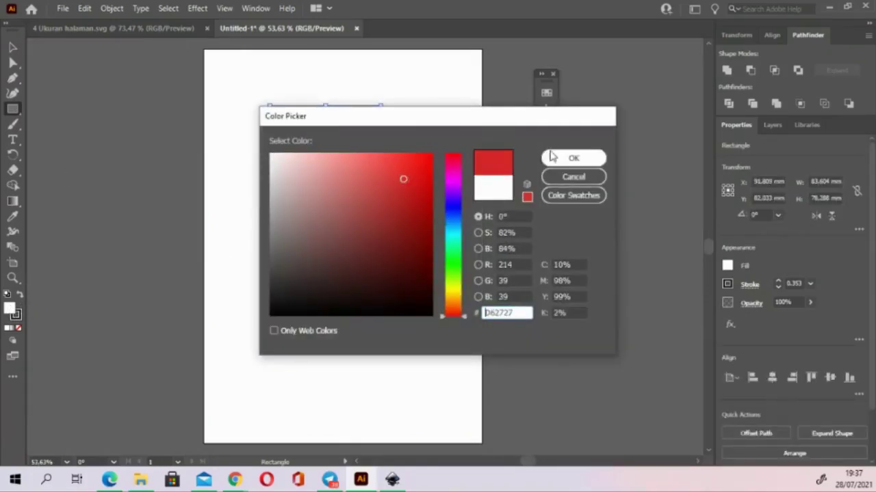
left_click(553, 157)
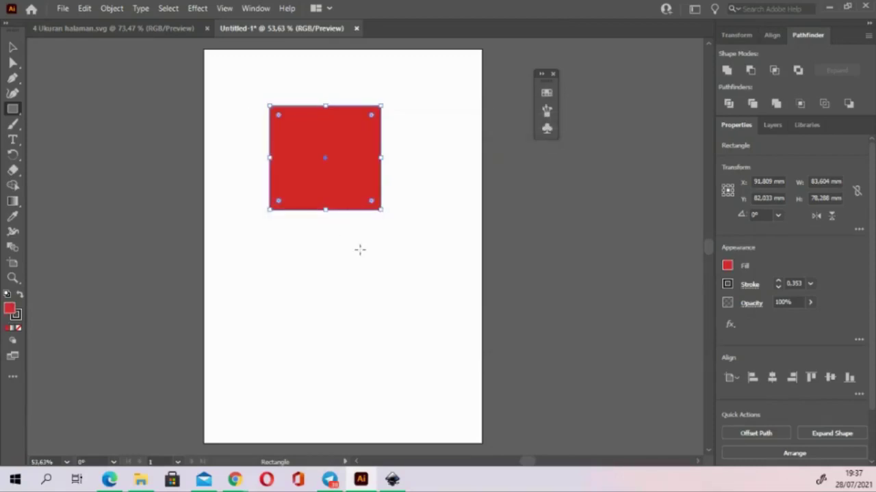
left_click_drag(360, 249, 432, 320)
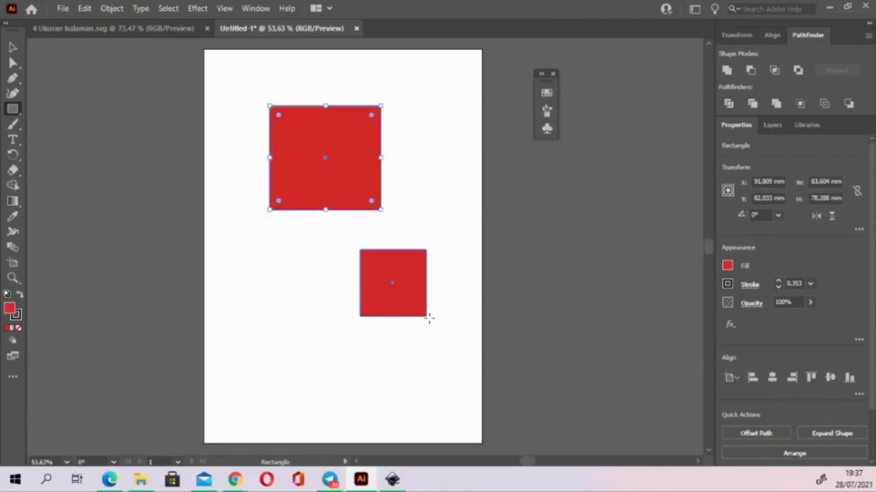
left_click(62, 8)
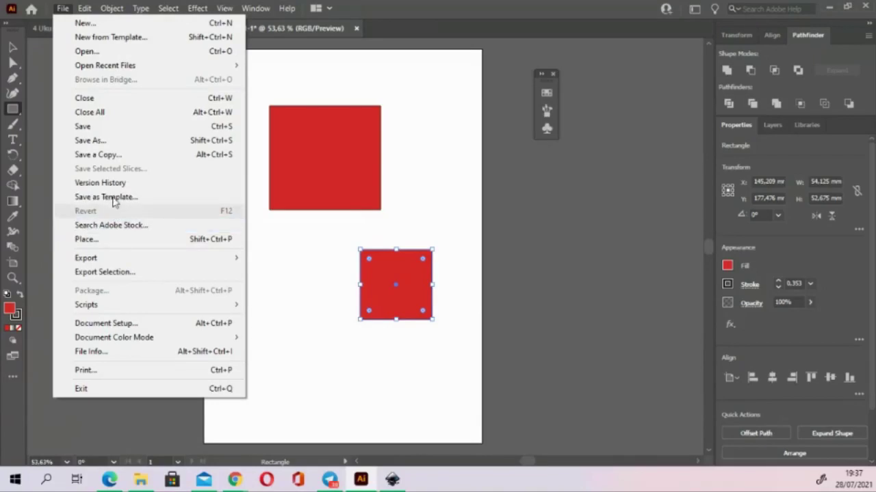
Start Save As on this computer with SVG as the file format
left_click(114, 145)
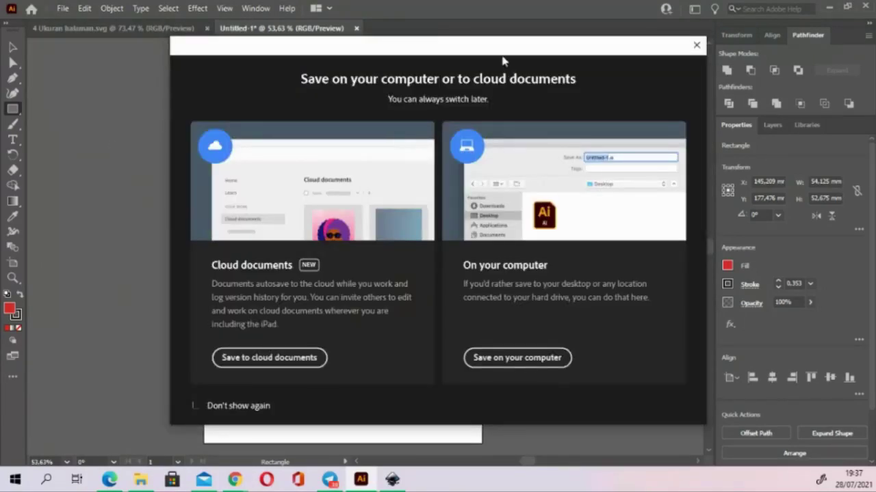
left_click_drag(504, 47, 454, 45)
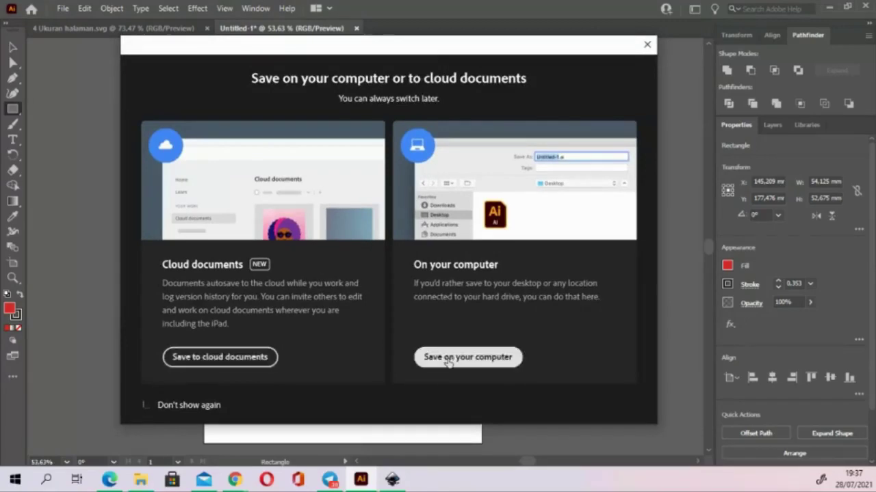
left_click(446, 357)
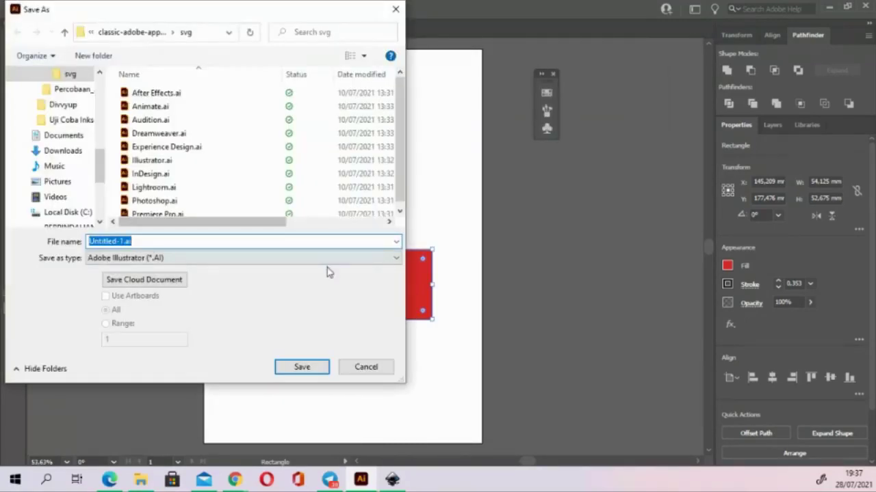
left_click(324, 258)
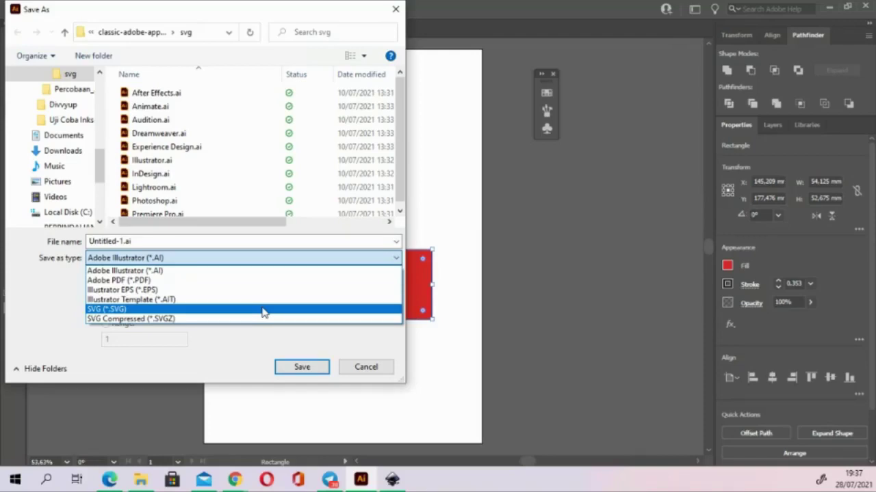
left_click(264, 311)
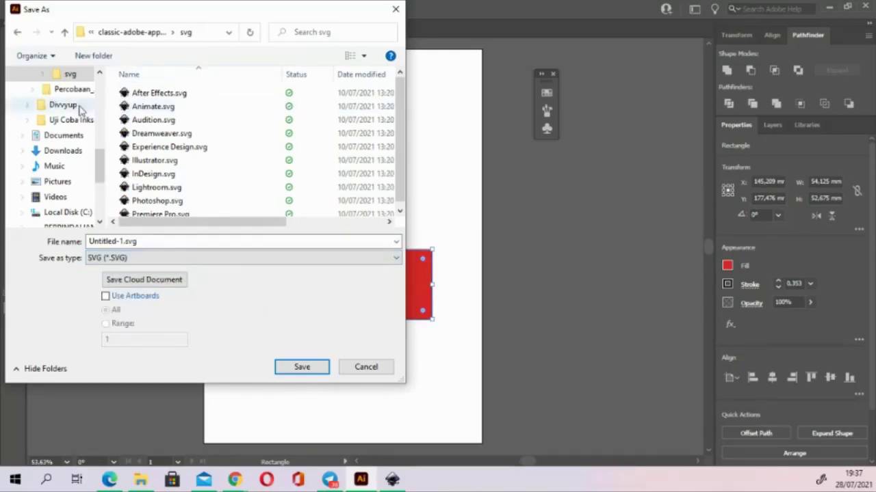
Choose the Uji Coba Inkscape folder as the save location
scroll(75, 156, "up", 2)
scroll(75, 156, "up", 5)
scroll(76, 157, "up", 2)
scroll(79, 158, "up", 1)
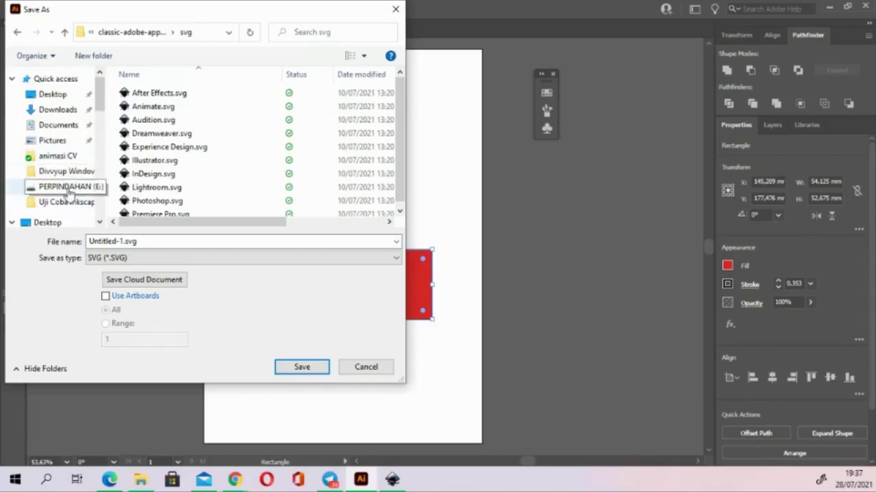
scroll(79, 158, "down", 1)
left_click(68, 182)
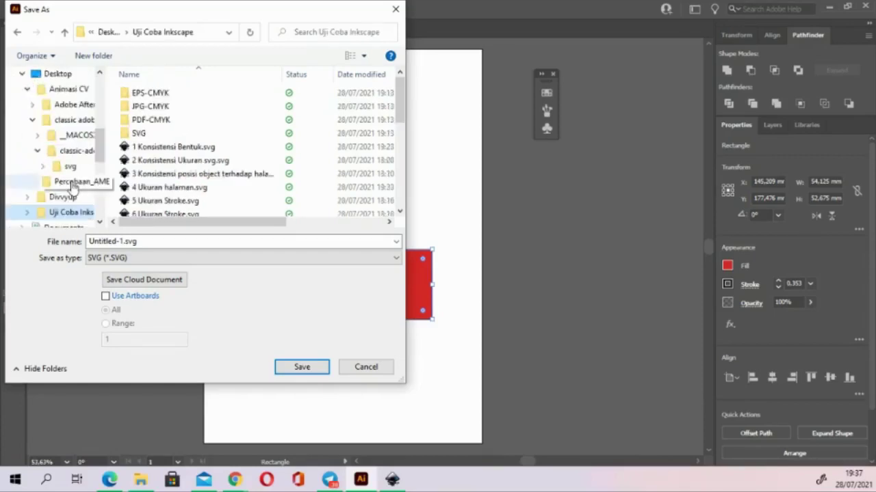
double_click(144, 242)
Name the file 'Uji coba dari ai ke inkscape ukuran' and save it, accepting the SVG options
left_click(143, 242)
key("Left")
key("Left")
key("Left")
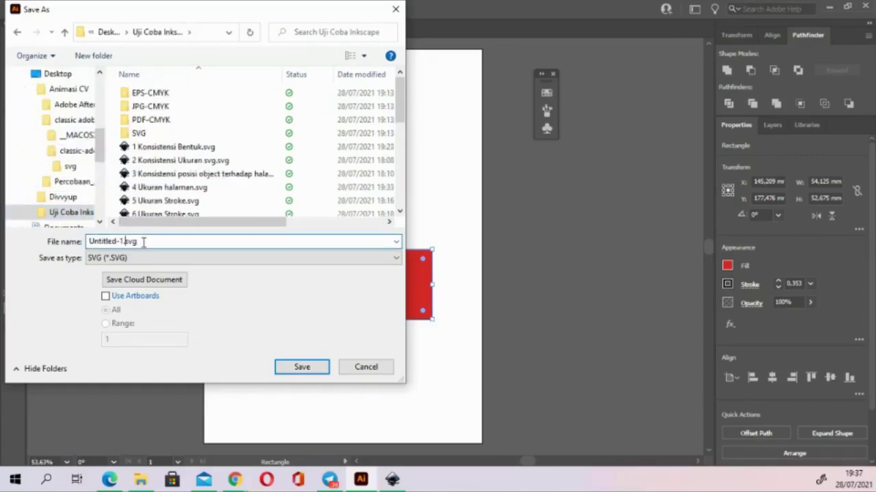
key("shift+Home")
type("Uji ")
type("coba d")
type("ai")
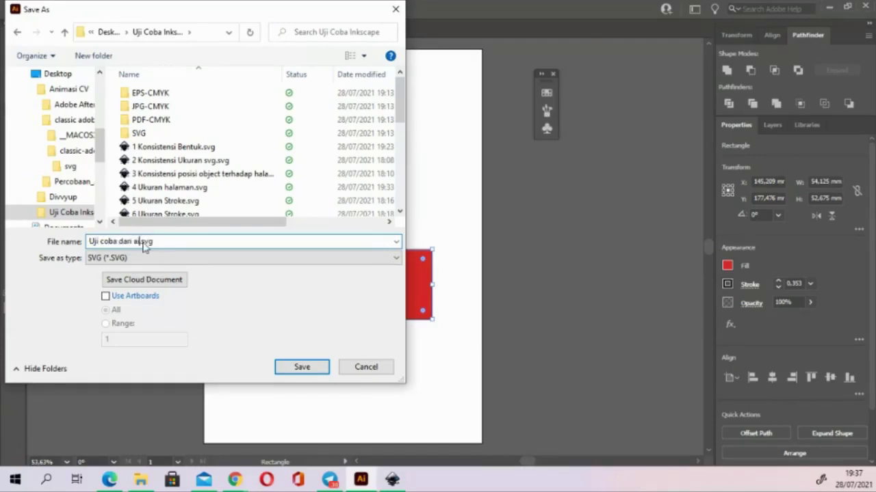
type(" ke inkscape ")
type("ukuran")
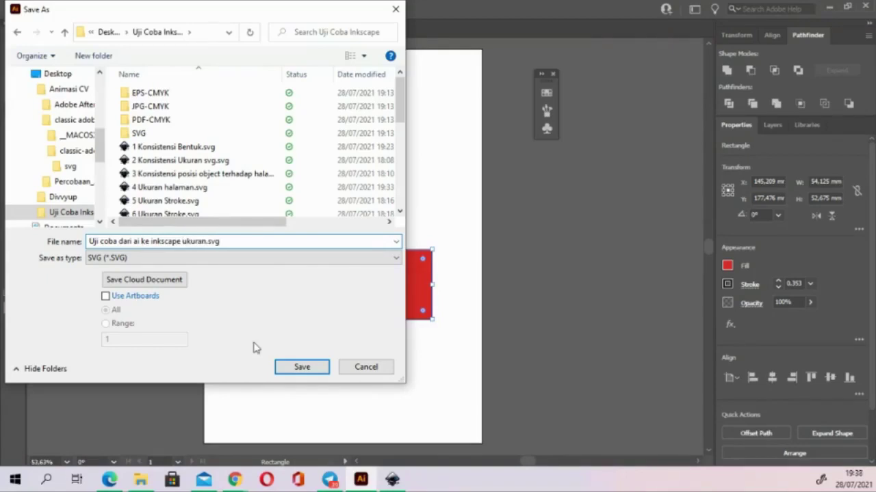
left_click(290, 367)
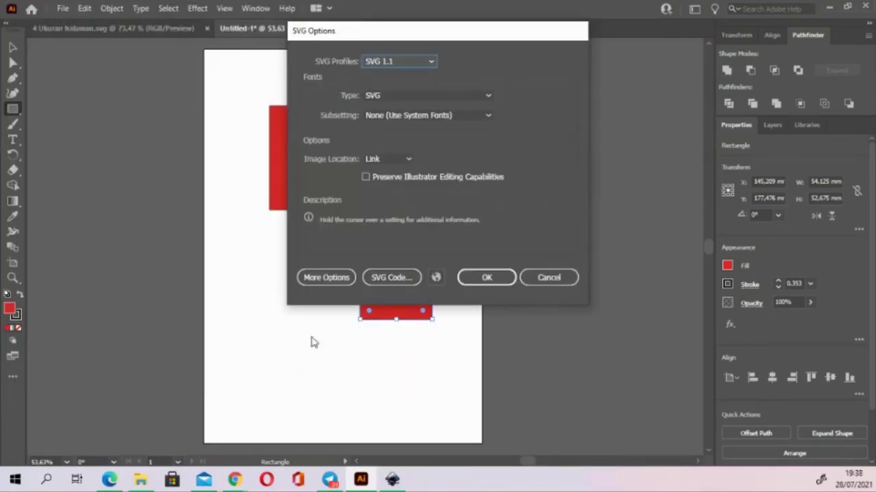
left_click(498, 279)
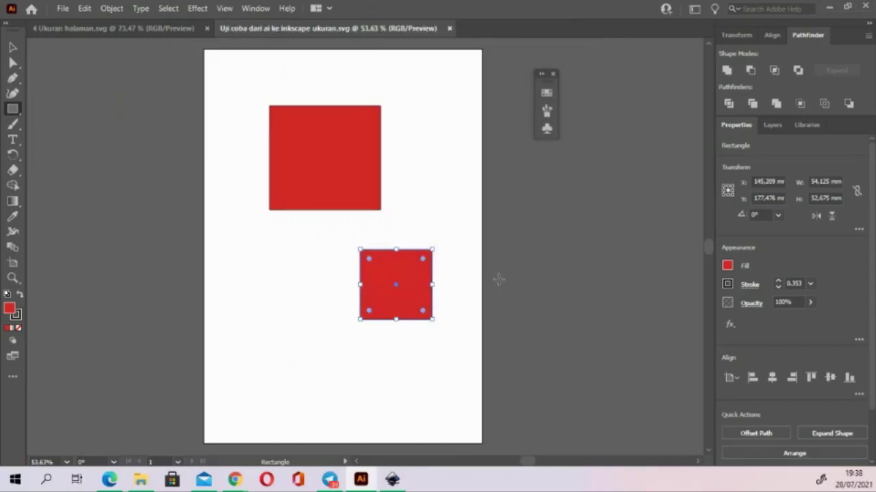
Open Uji coba dari ai ke inkscape ukuran.svg from the Uji Coba Inkscape folder in Inkscape
left_click(140, 479)
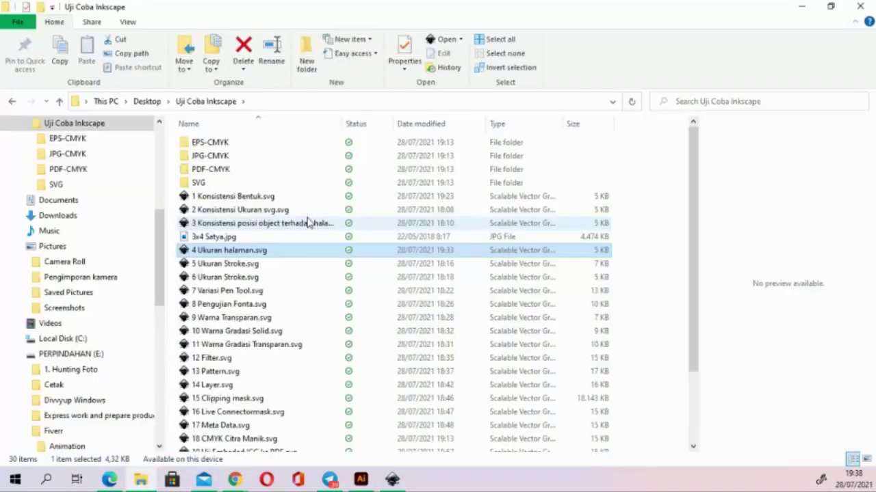
scroll(275, 308, "down", 3)
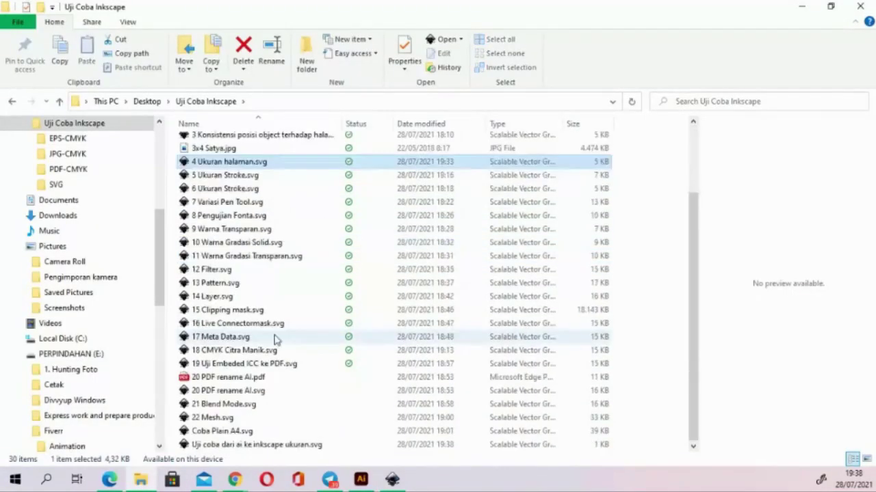
left_click(225, 445)
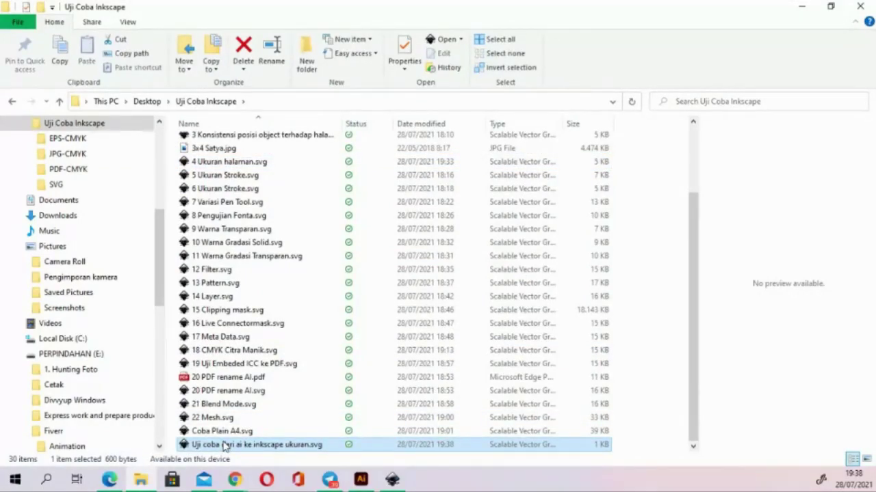
double_click(225, 445)
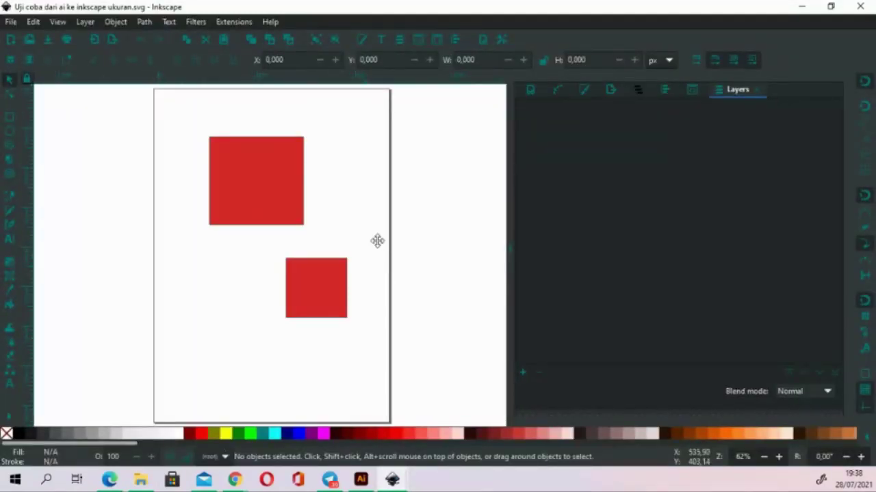
Show the page size in mm (157,50646 × 222,75271), expand the viewBox, then return to Illustrator
left_click(483, 41)
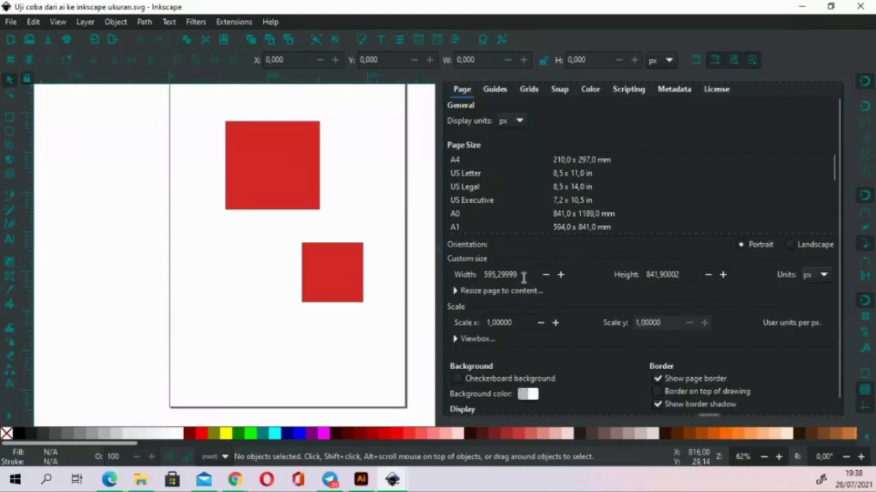
left_click(809, 275)
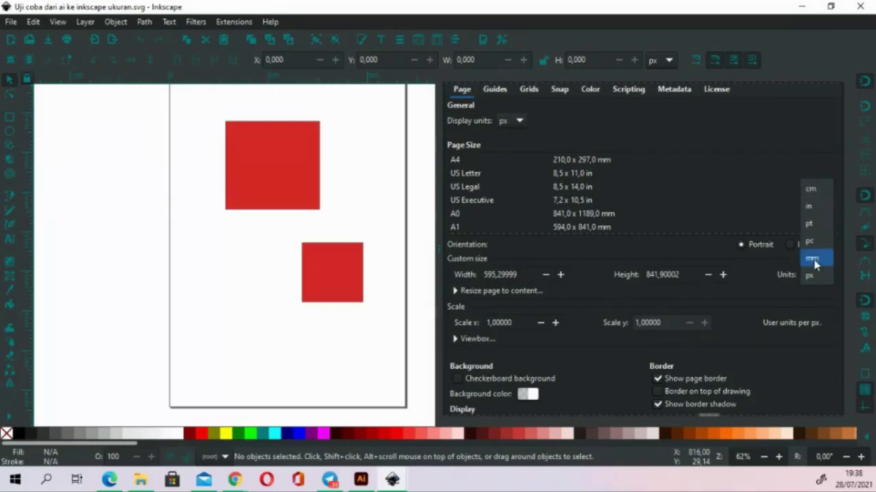
left_click(812, 277)
left_click(812, 275)
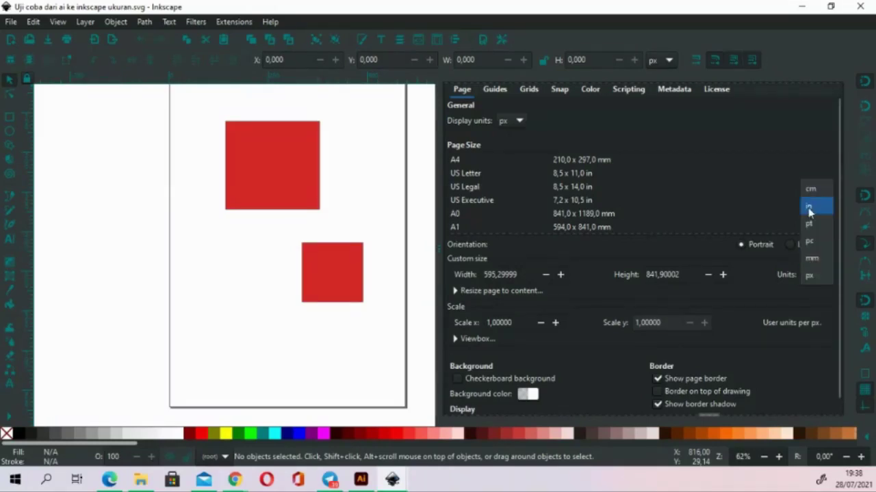
left_click(811, 257)
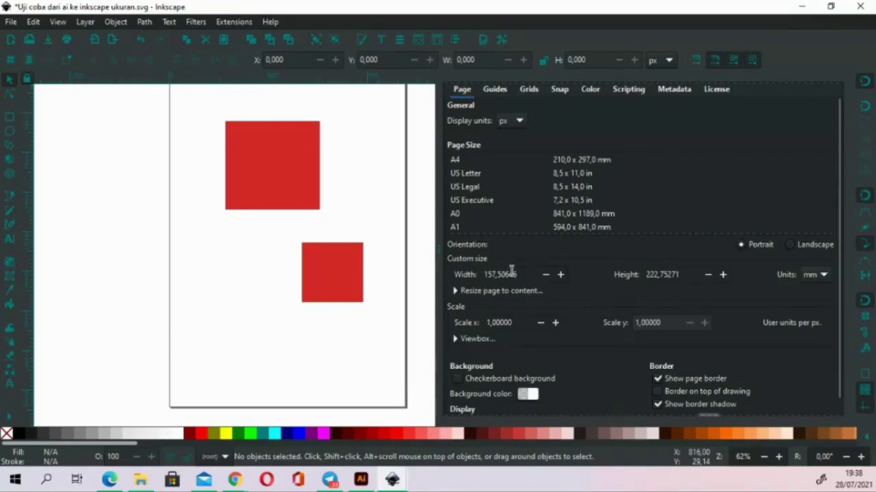
left_click(456, 338)
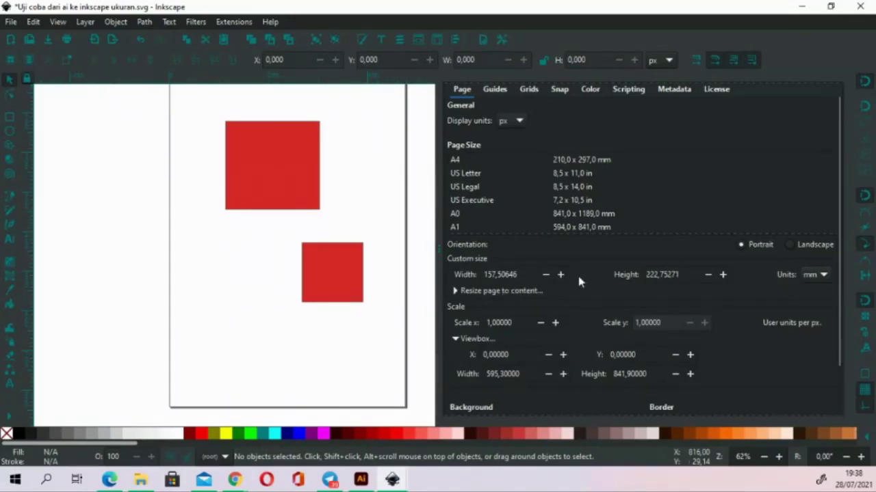
left_click(361, 480)
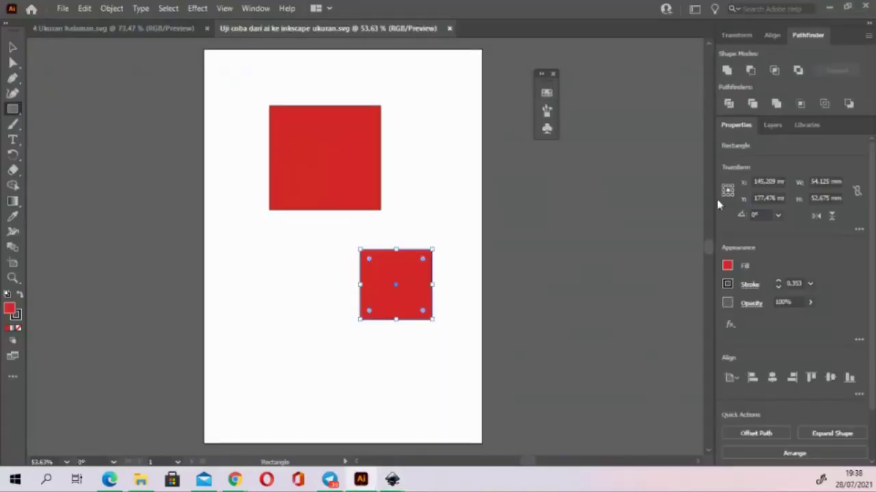
Check the small square's size, then confirm the 210 × 297 mm A4 artboard before returning to Inkscape
left_click(471, 187)
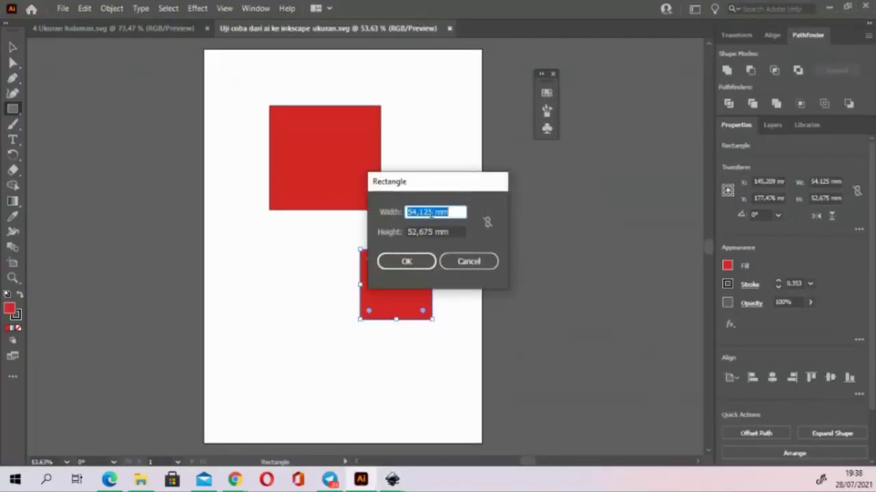
left_click(467, 260)
left_click(454, 266)
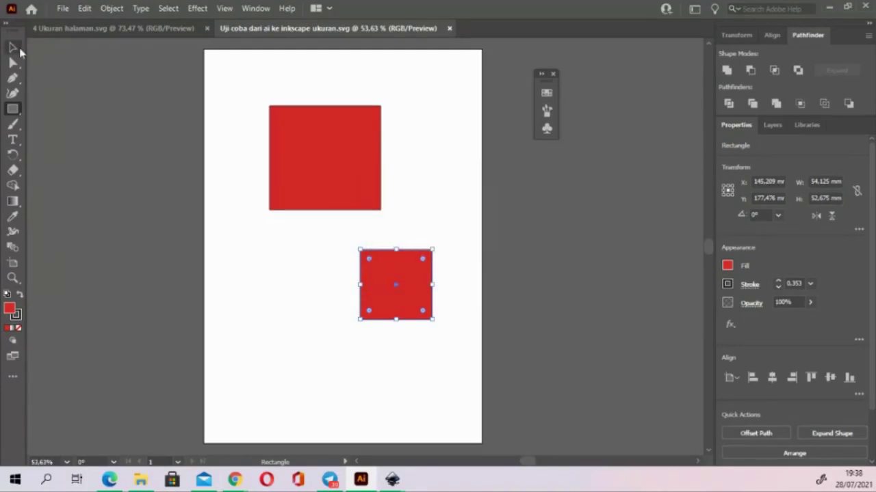
left_click(13, 46)
left_click(410, 174)
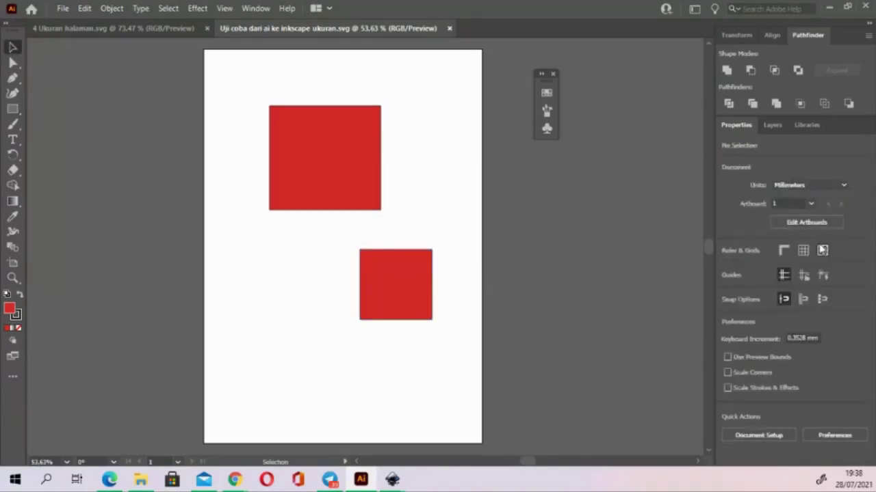
left_click(803, 221)
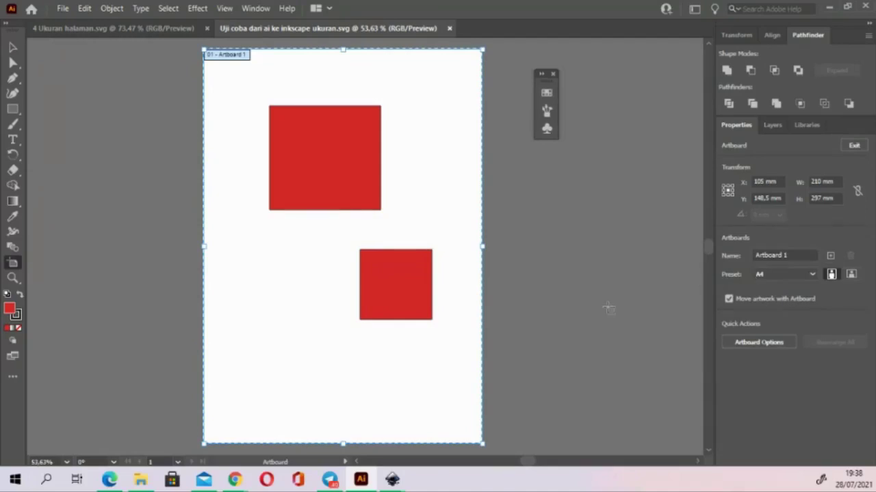
key("alt+Tab")
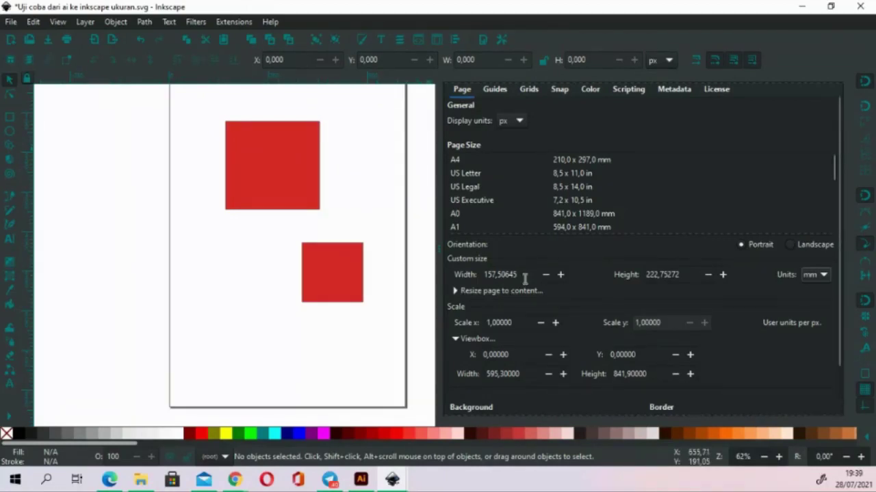
Set Inkscape's page scale to 1,33333 (viewbox 793,73133 × 1122,53060), then return to Illustrator
left_click_drag(513, 323, 492, 323)
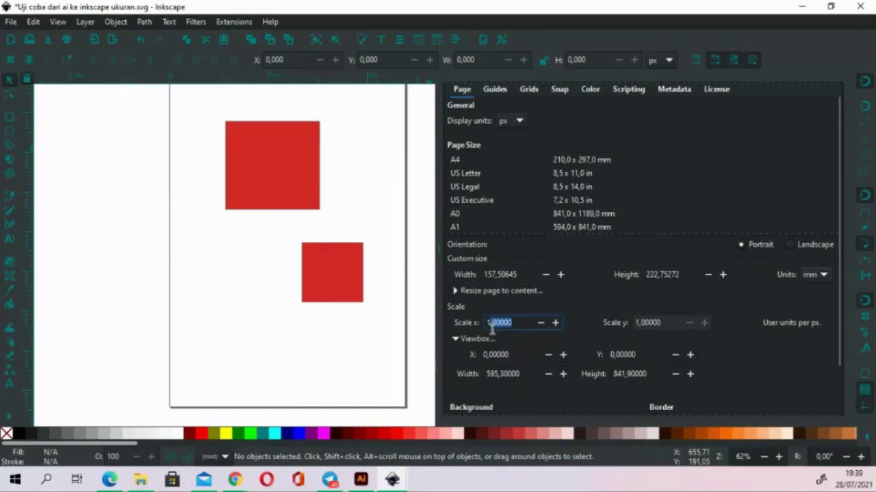
type("3333")
key("Return")
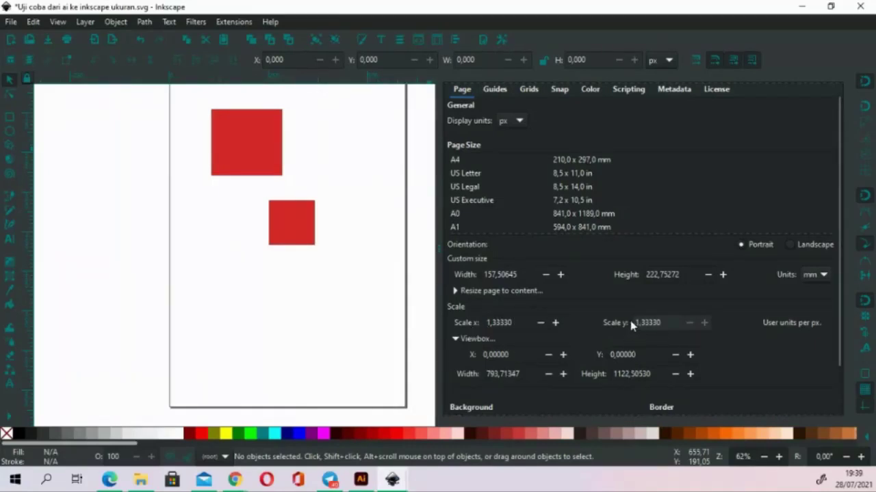
left_click(509, 324)
type("3")
key("Return")
left_click_drag(362, 176, 346, 232)
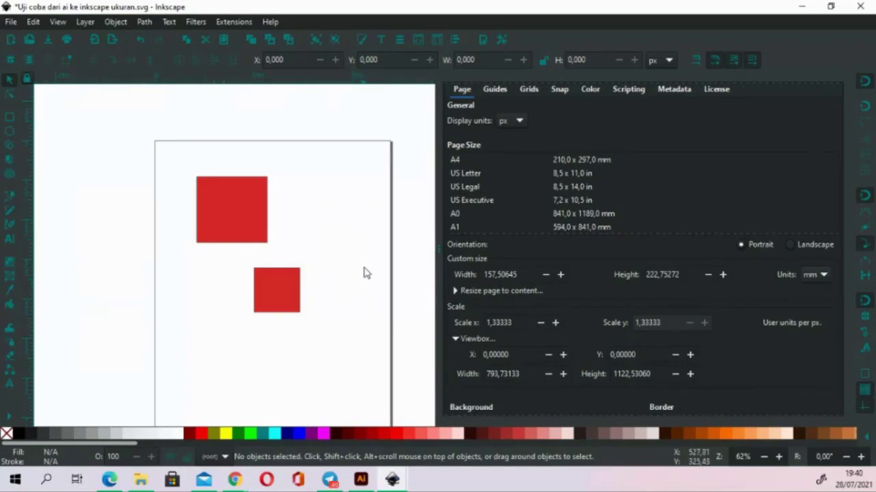
left_click(360, 479)
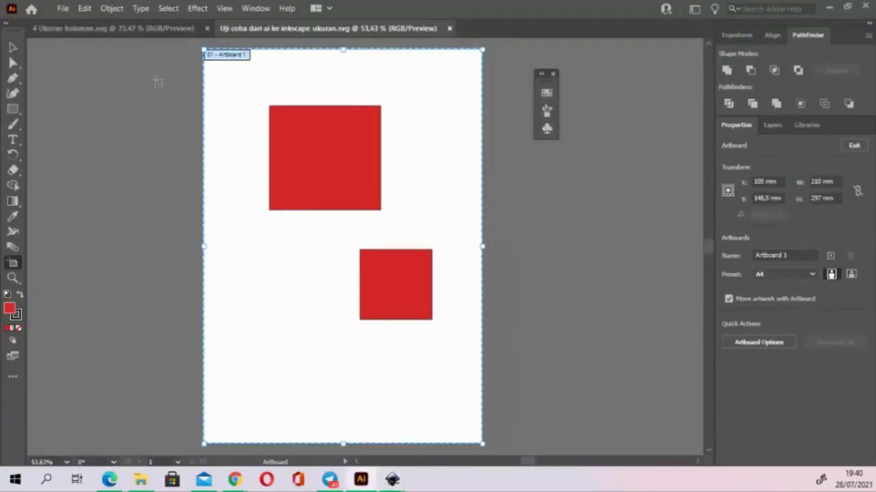
left_click(62, 10)
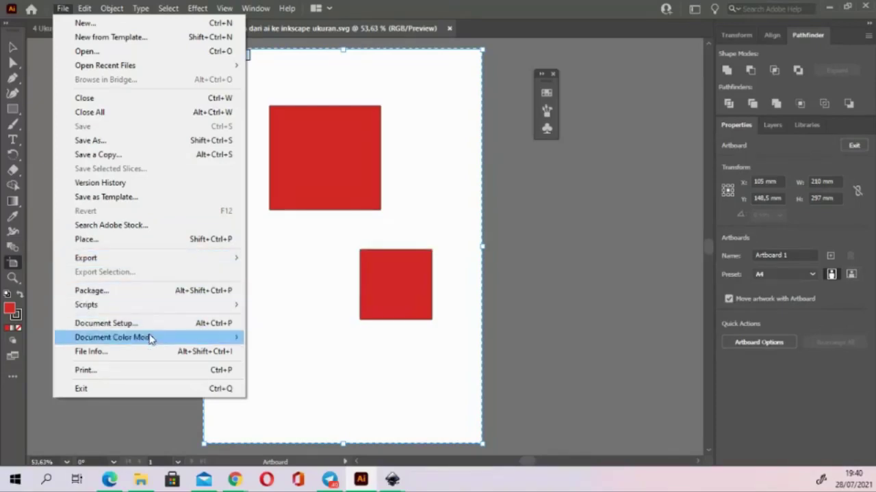
mouse_move(87, 258)
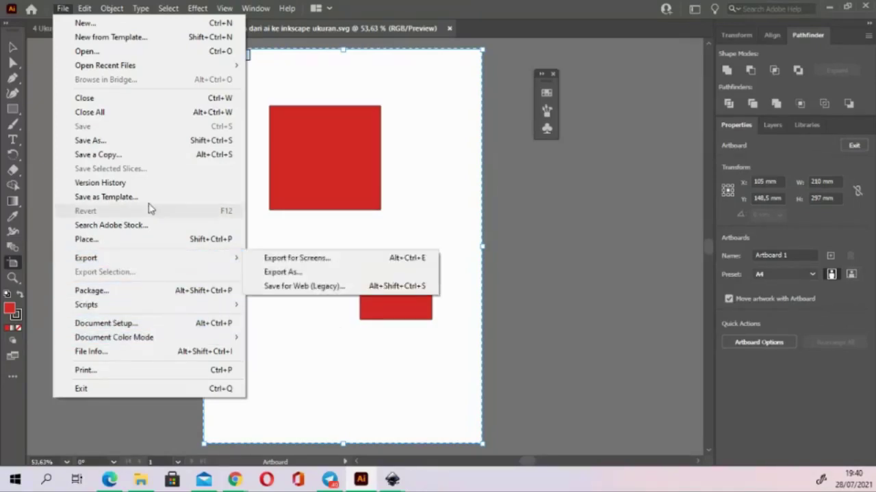
left_click(156, 141)
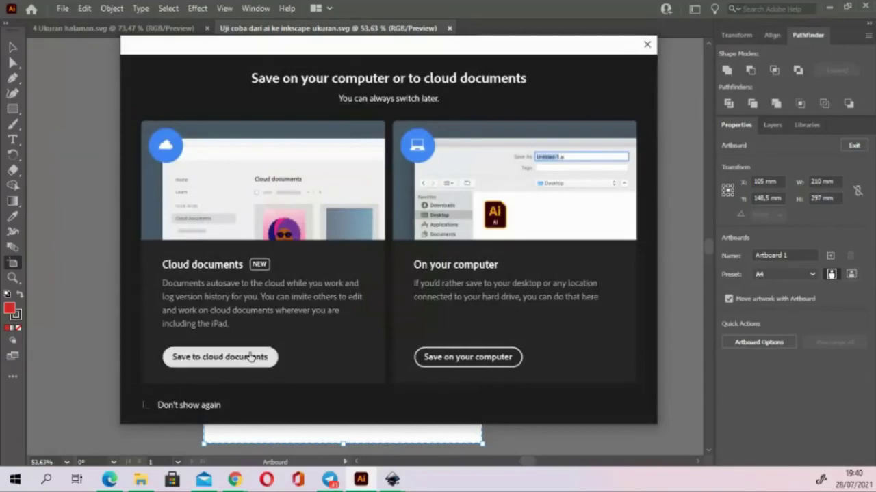
left_click(452, 360)
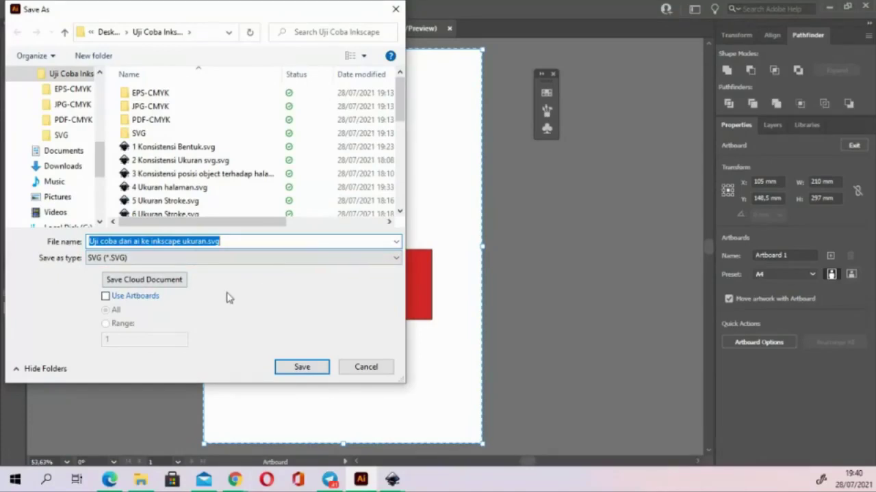
left_click(299, 369)
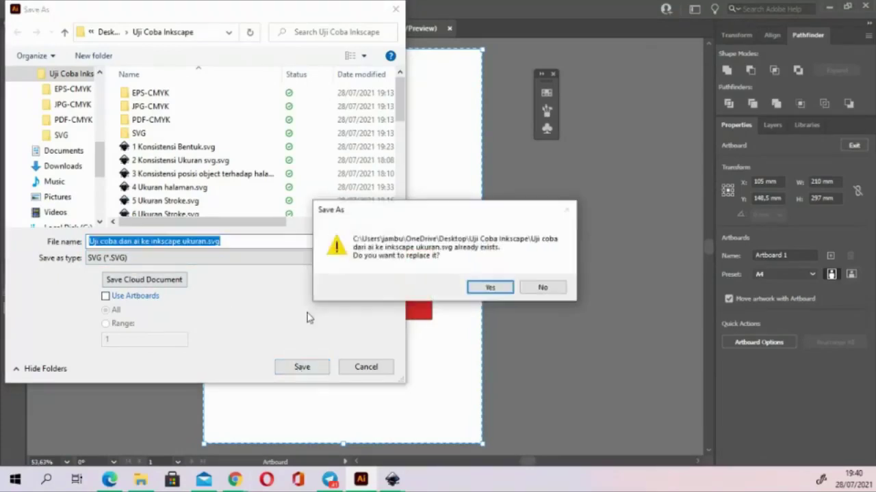
left_click(541, 288)
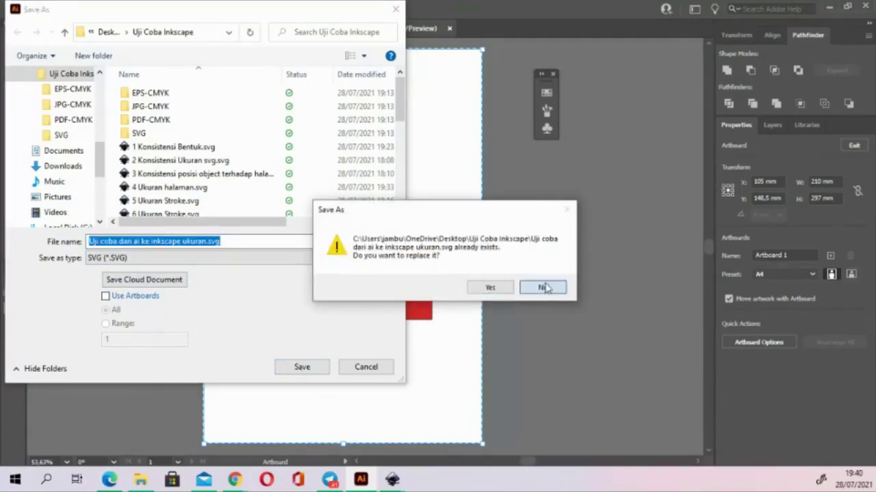
key("BackSpace")
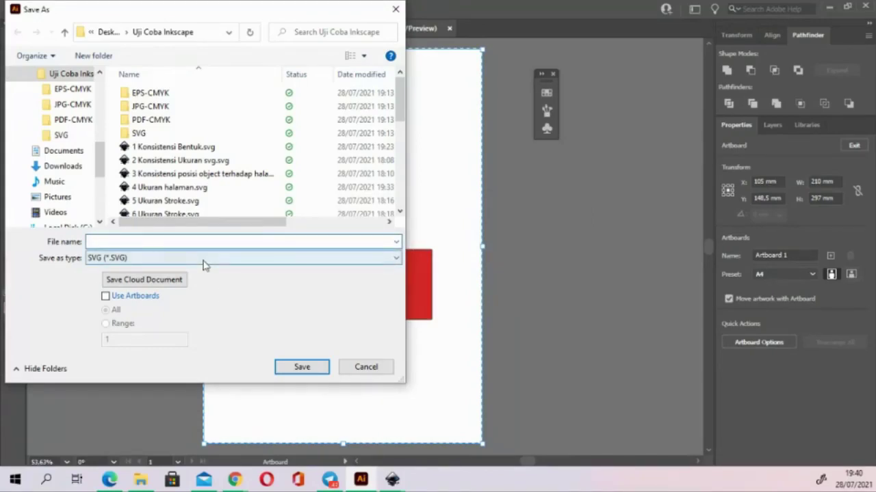
key("ctrl+z")
key("Right")
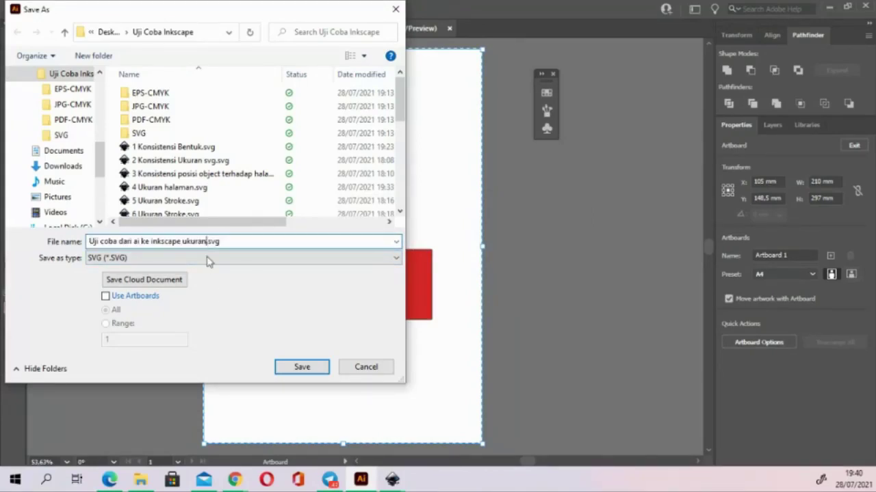
left_click(294, 368)
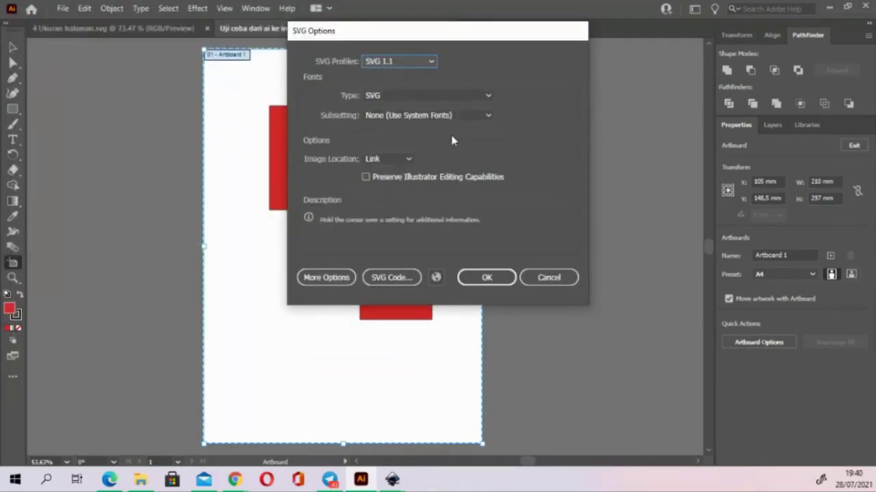
left_click(332, 277)
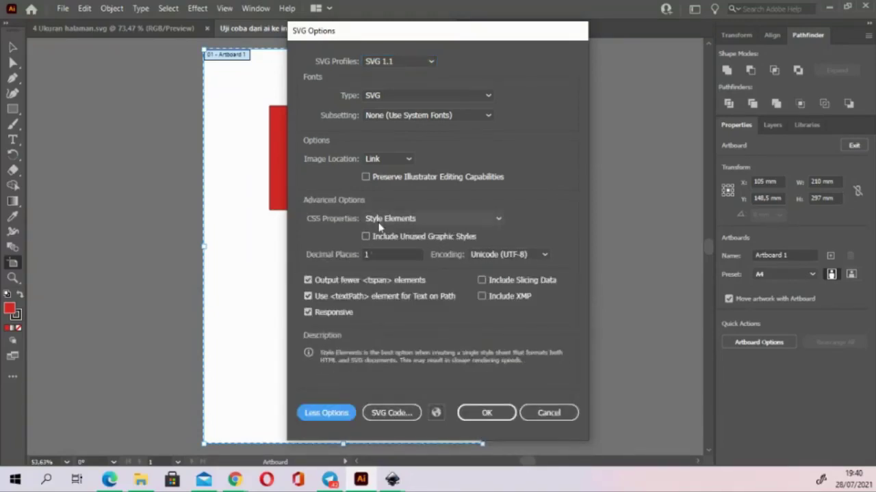
left_click(418, 121)
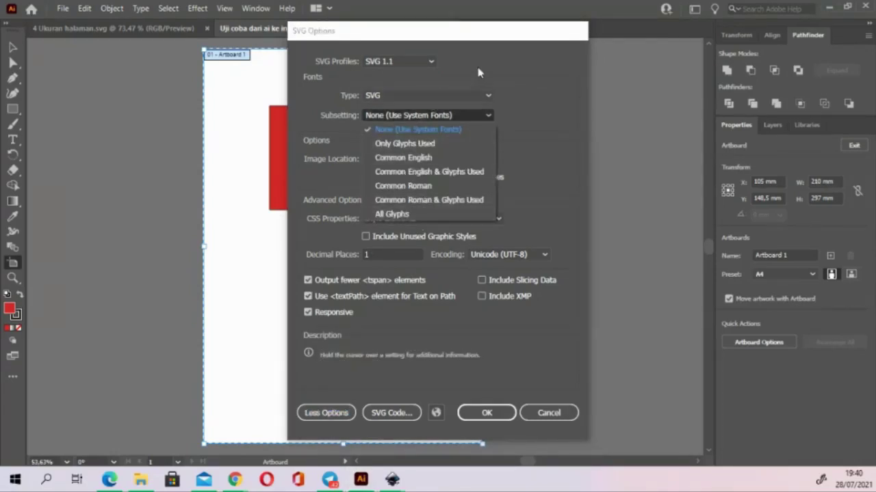
left_click(417, 129)
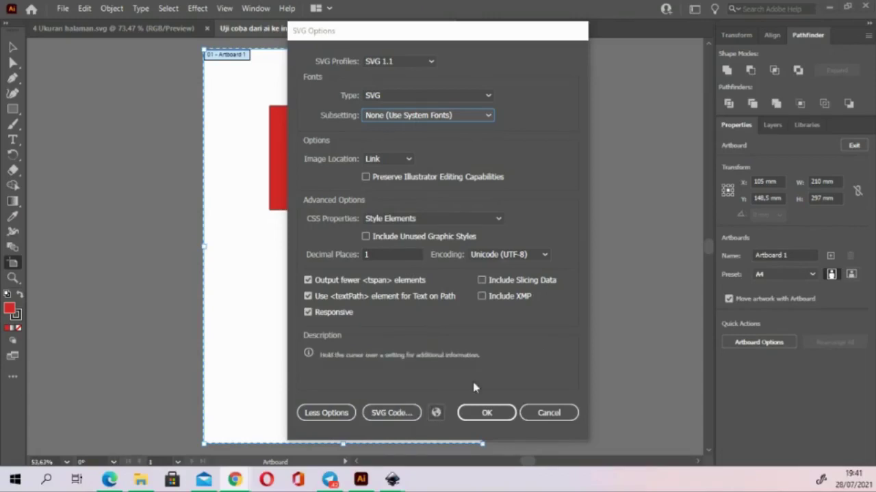
left_click(538, 412)
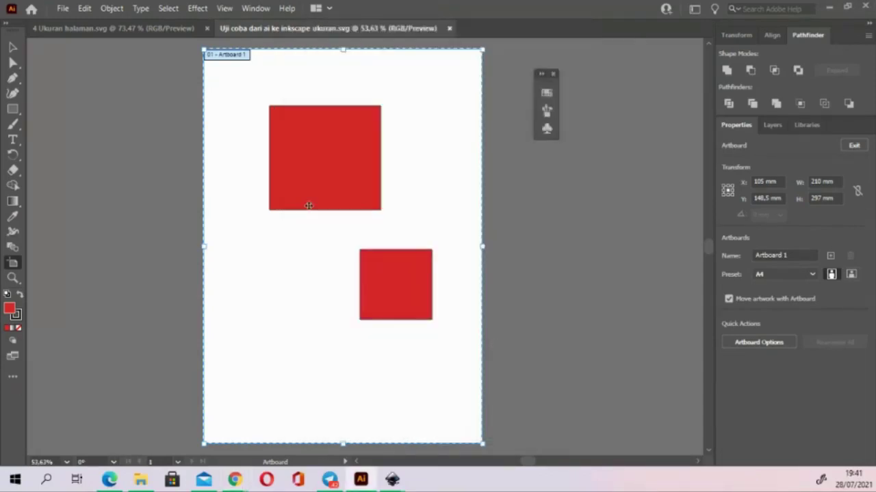
left_click(64, 9)
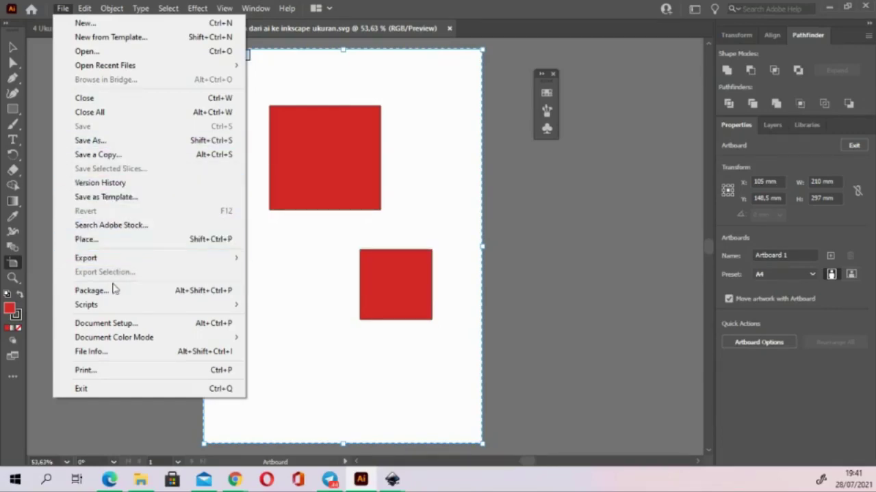
left_click(130, 141)
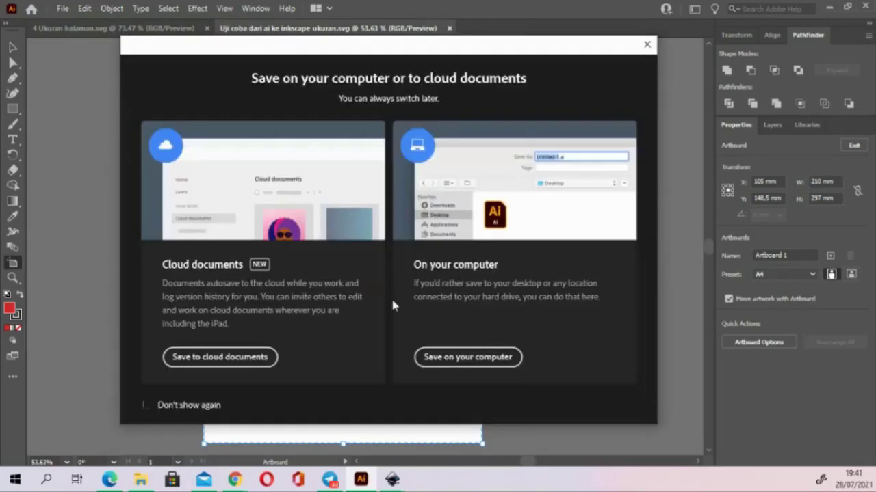
left_click(446, 357)
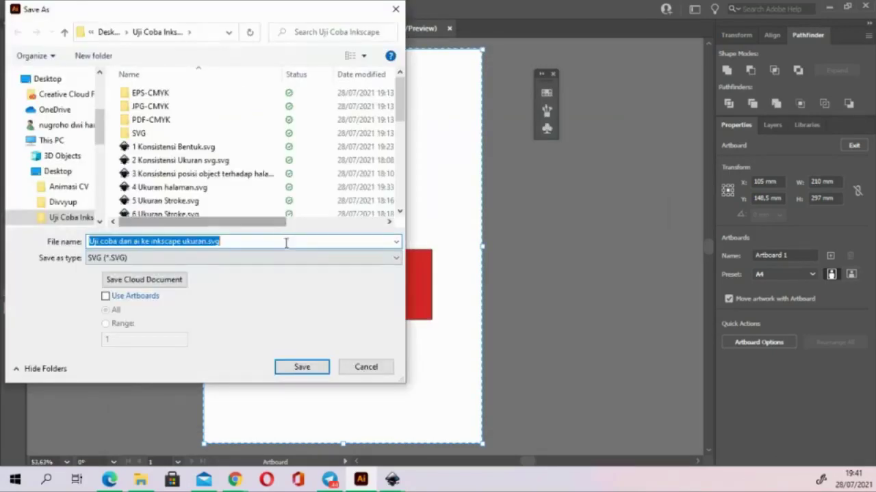
left_click(299, 258)
left_click(271, 287)
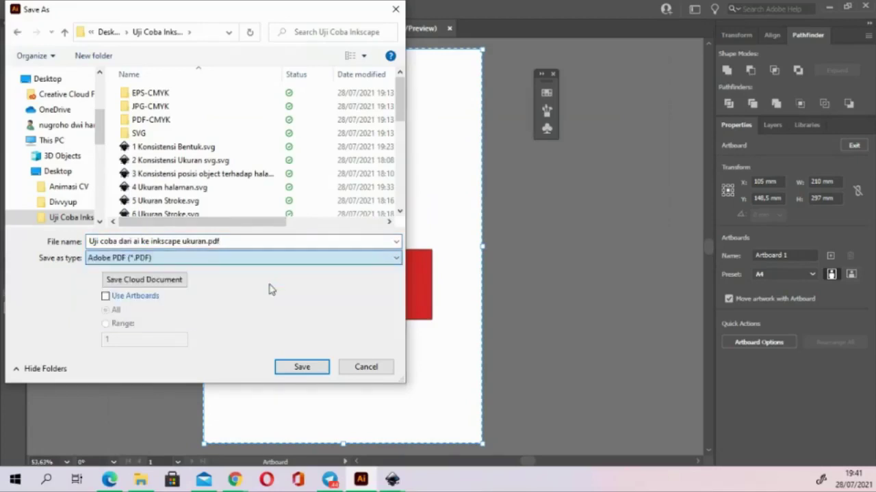
left_click(291, 368)
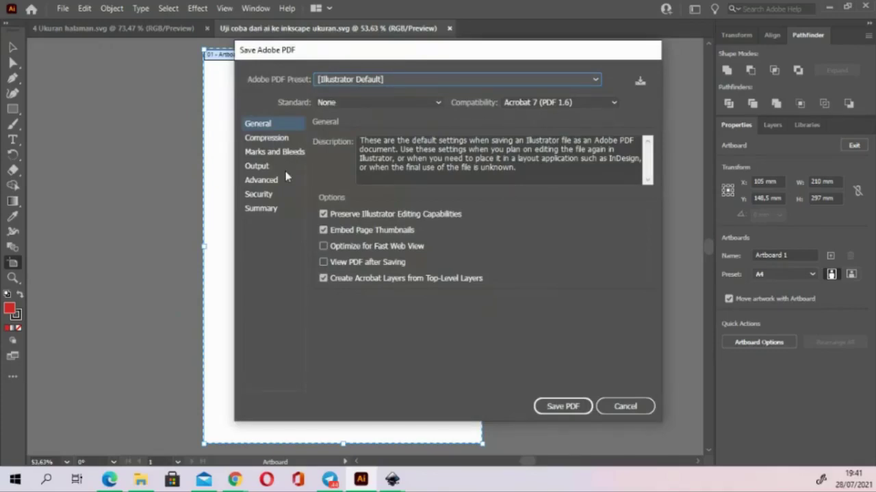
left_click(259, 168)
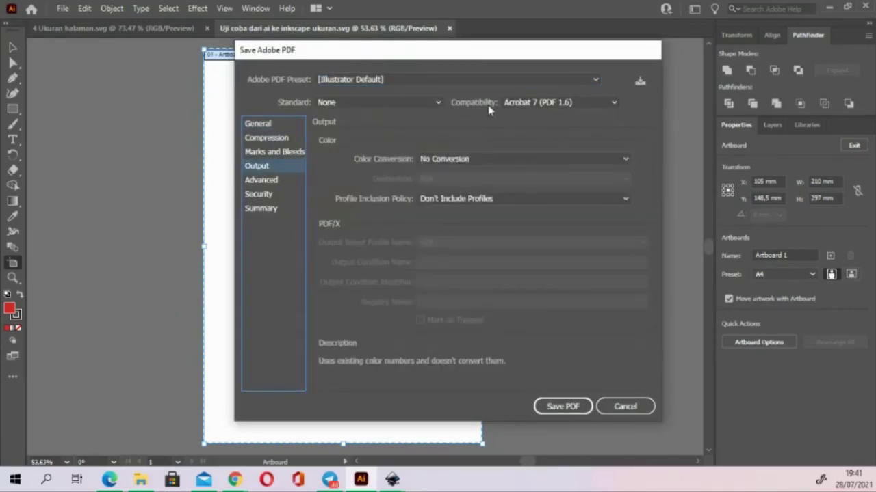
left_click(273, 184)
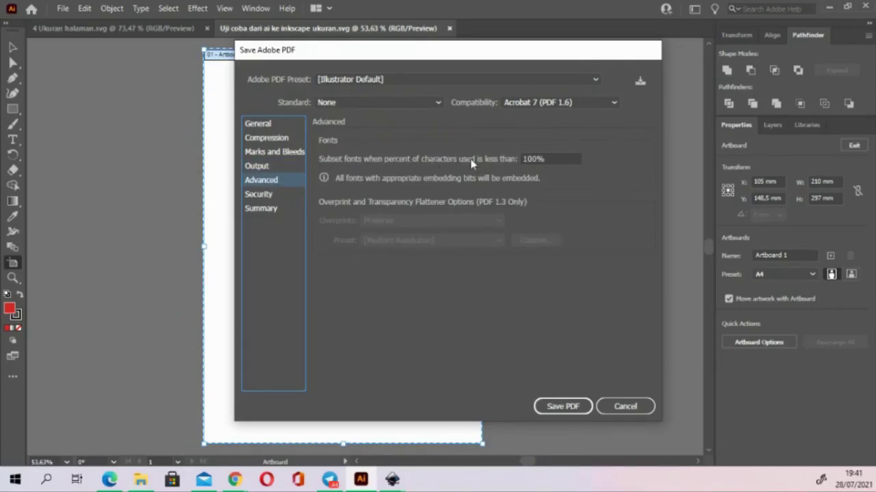
left_click(267, 139)
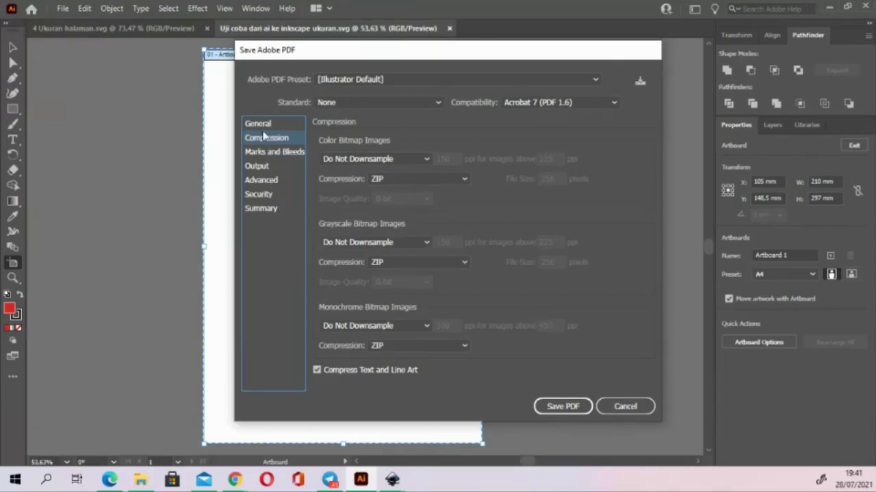
left_click(262, 126)
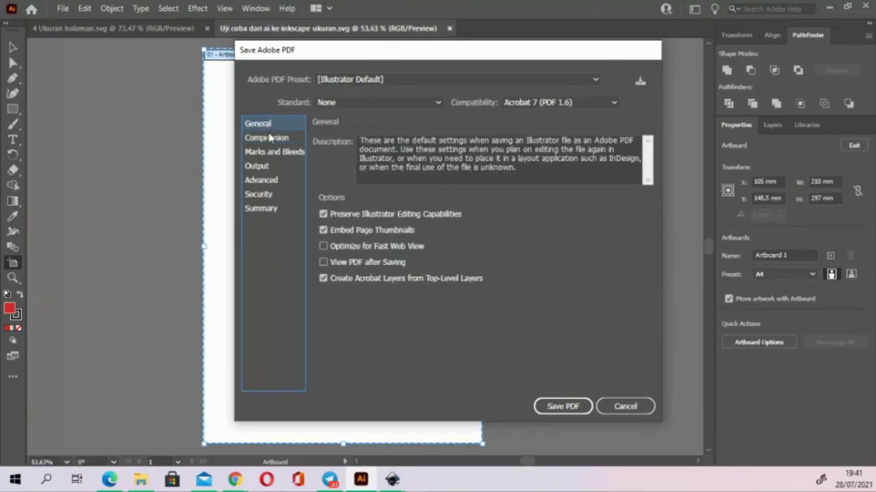
left_click(270, 140)
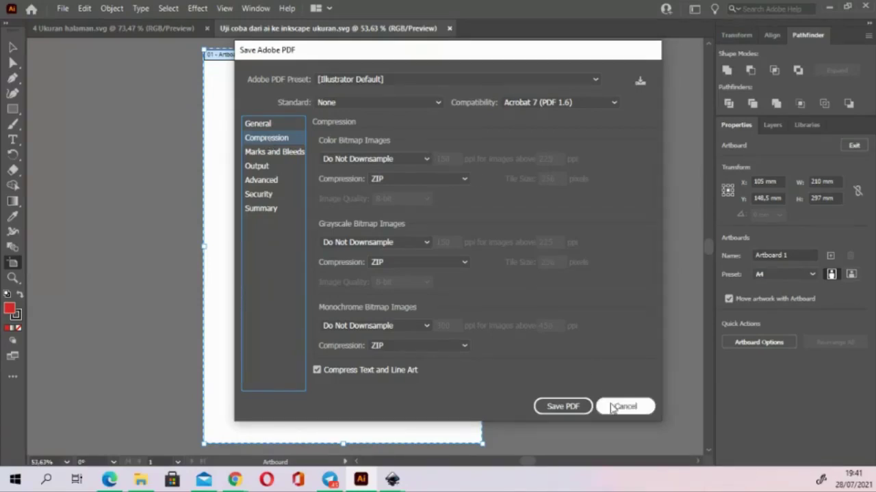
left_click(271, 153)
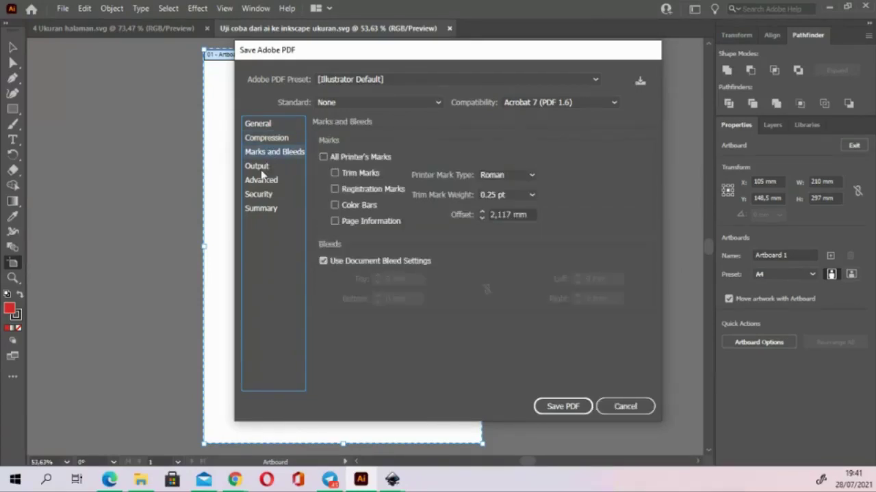
left_click(258, 167)
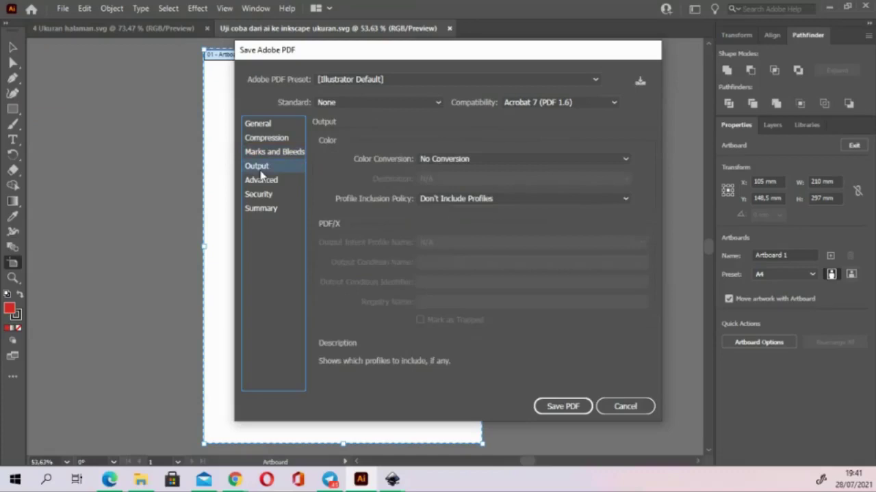
left_click(260, 209)
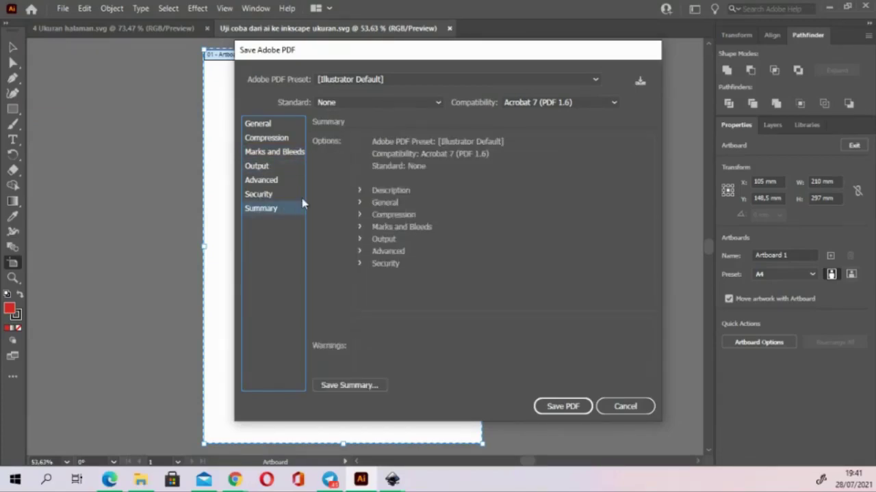
left_click(610, 409)
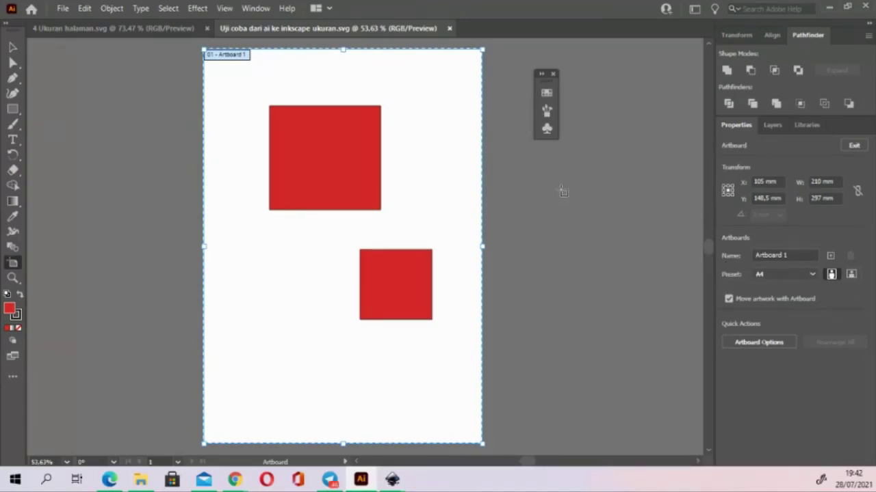
Close both open Illustrator documents and bring up the Uji Coba Inkscape folder
left_click(450, 30)
left_click(206, 29)
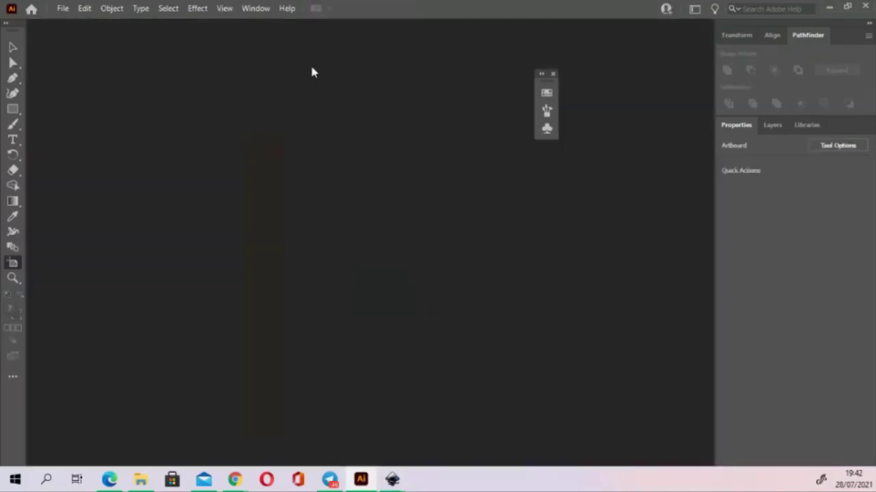
left_click(140, 479)
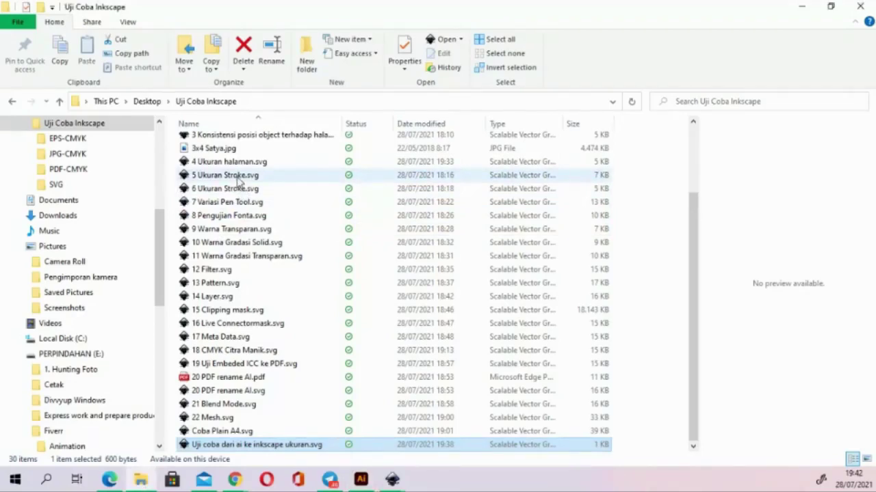
Open 5 Ukuran Stroke.svg with Adobe Illustrator 2021 from File Explorer
left_click(239, 180)
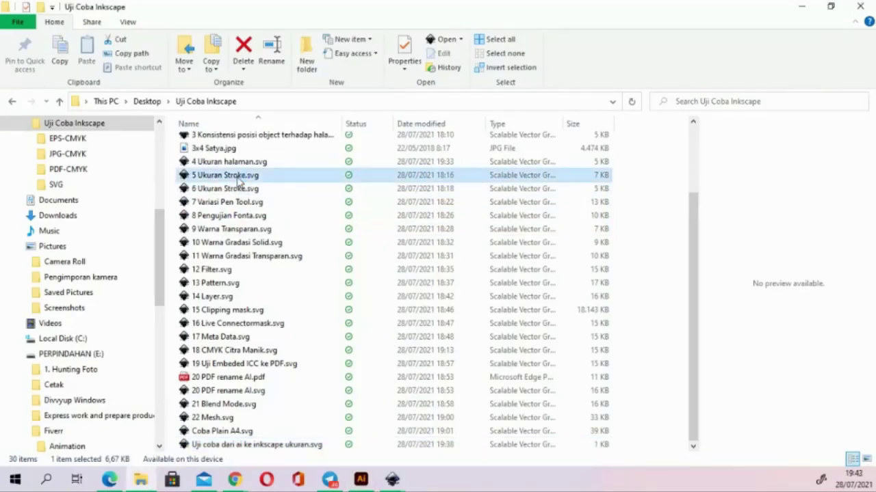
right_click(239, 179)
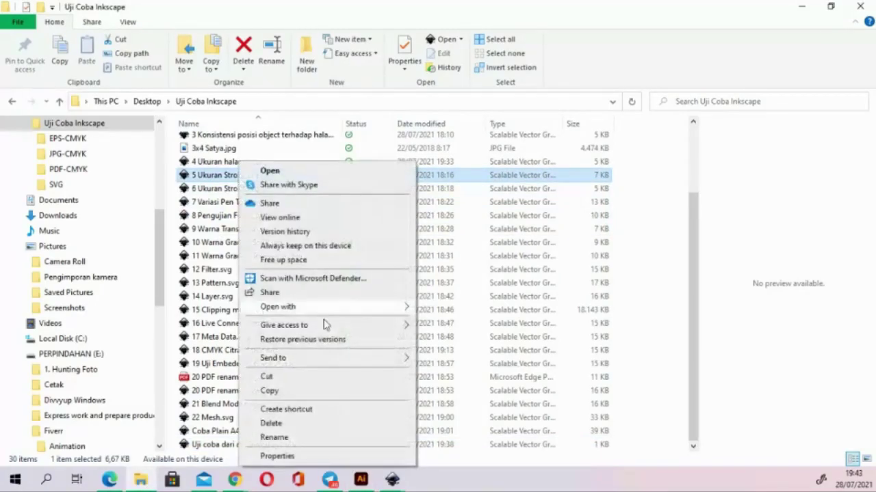
mouse_move(277, 307)
left_click(448, 309)
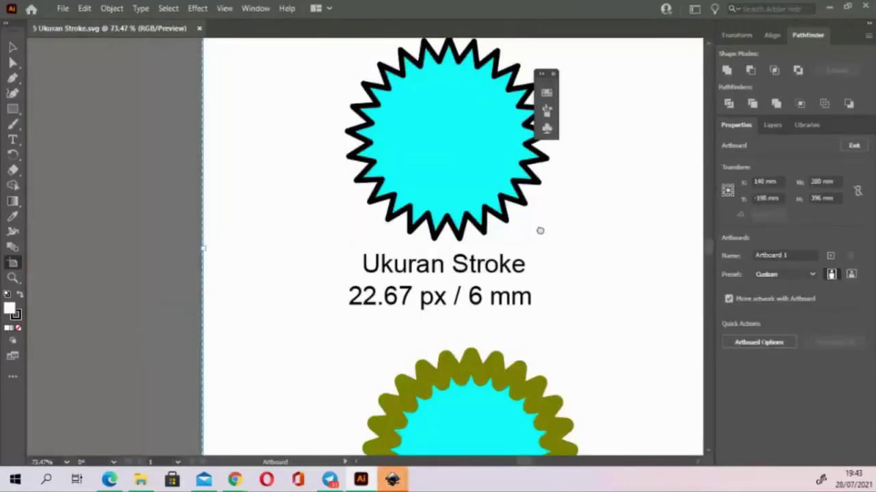
Pan to the top star and create Artboard 2 around it and its label
left_click_drag(539, 230, 442, 379)
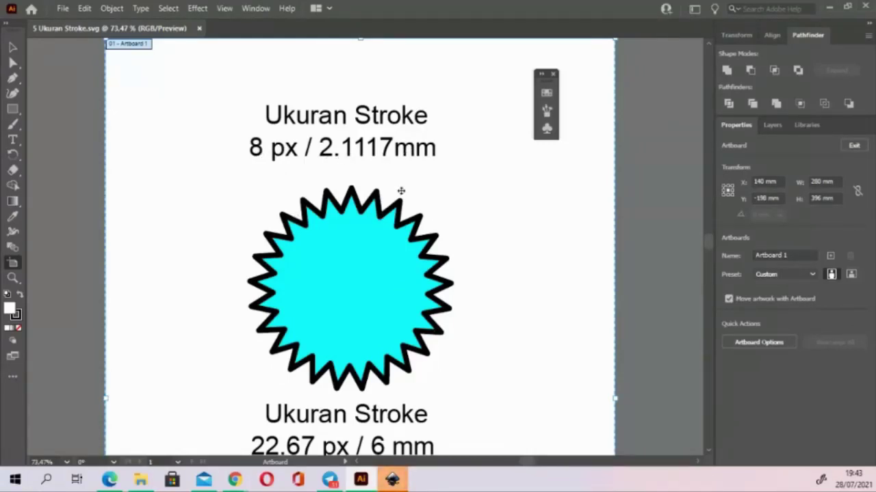
left_click(387, 266)
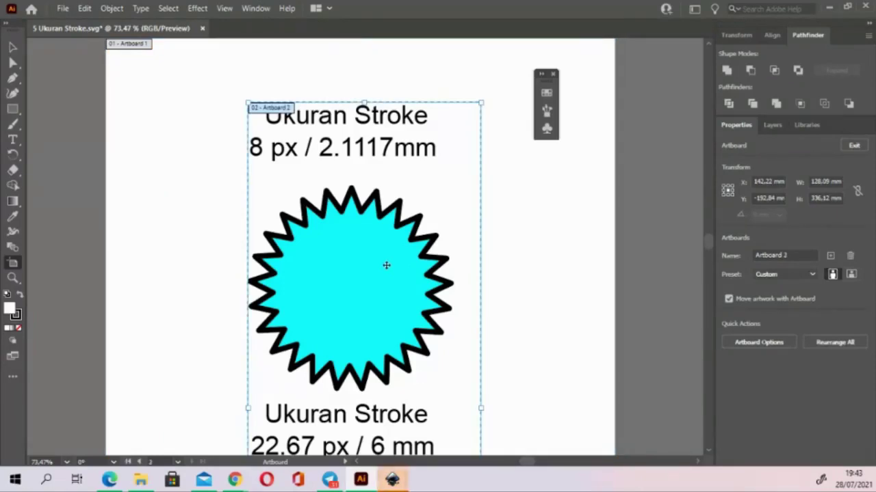
left_click(12, 46)
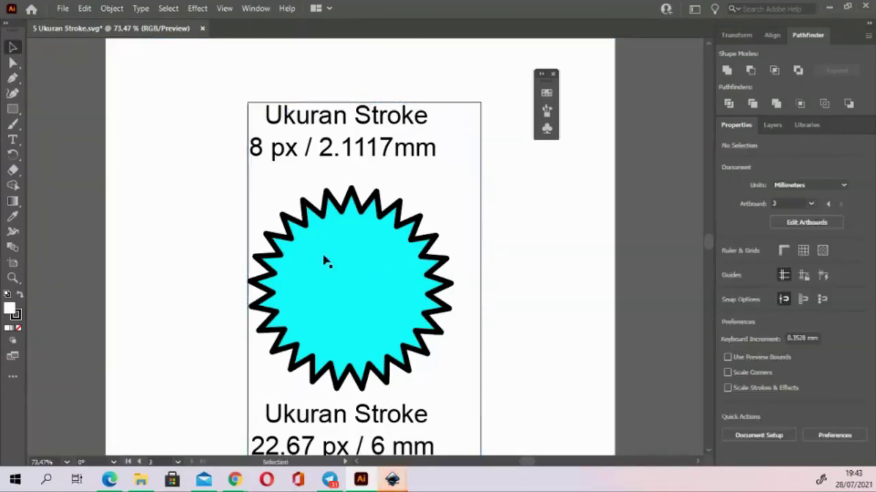
Select the cyan top star and check its 2.823 stroke weight in the presets
left_click(335, 279)
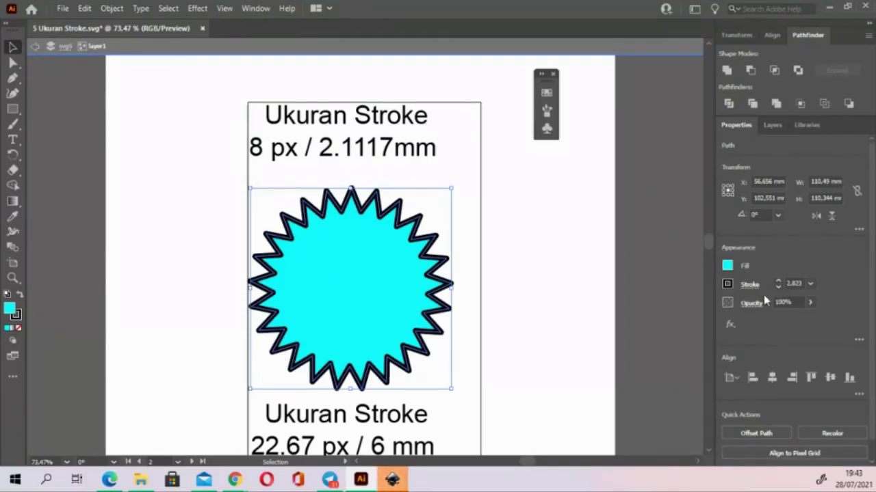
left_click(809, 284)
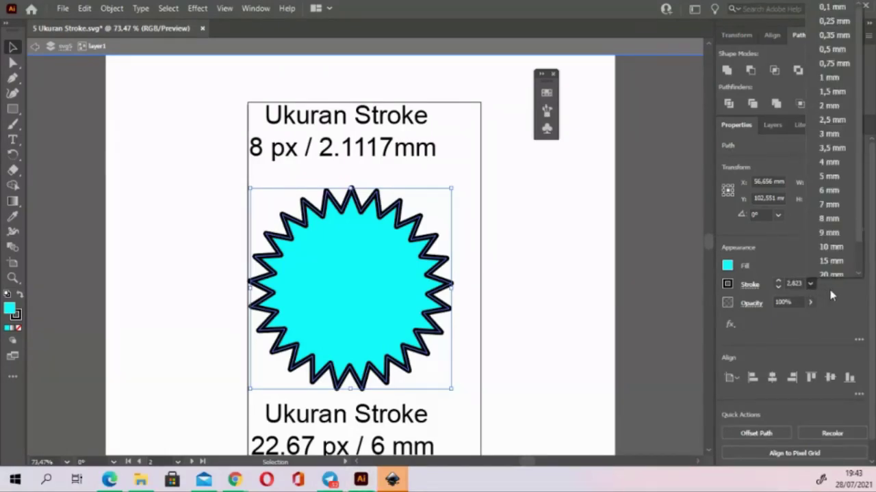
left_click(825, 288)
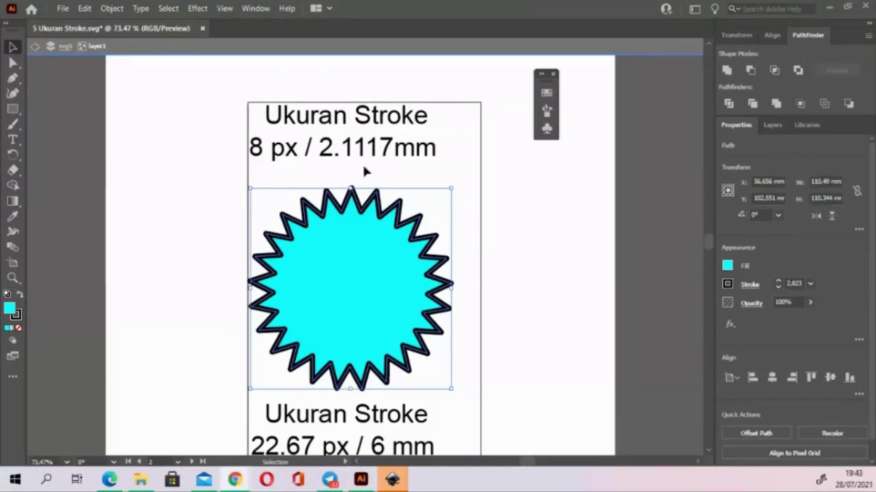
Set the general unit to Pixels in the Units preferences
left_click(63, 9)
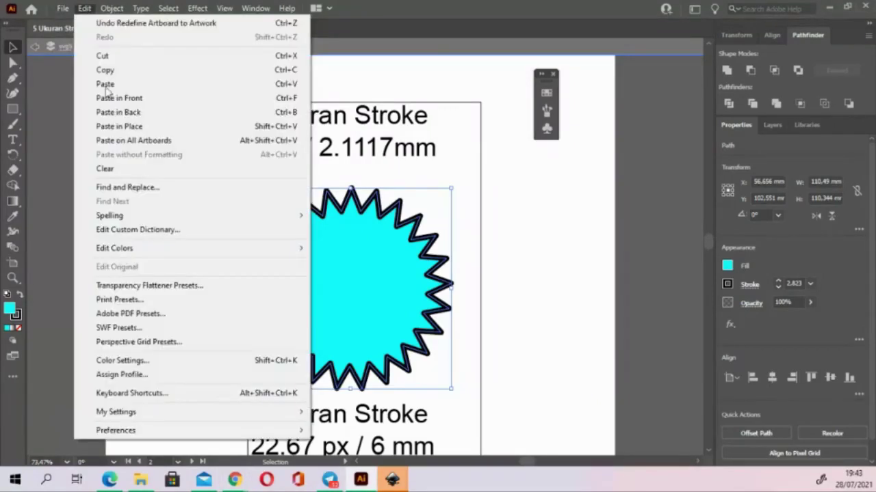
mouse_move(84, 8)
mouse_move(137, 430)
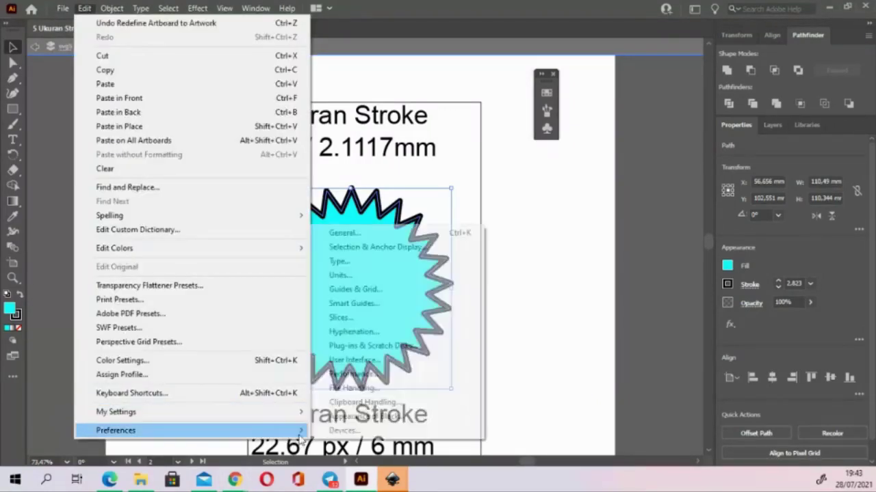
left_click(365, 275)
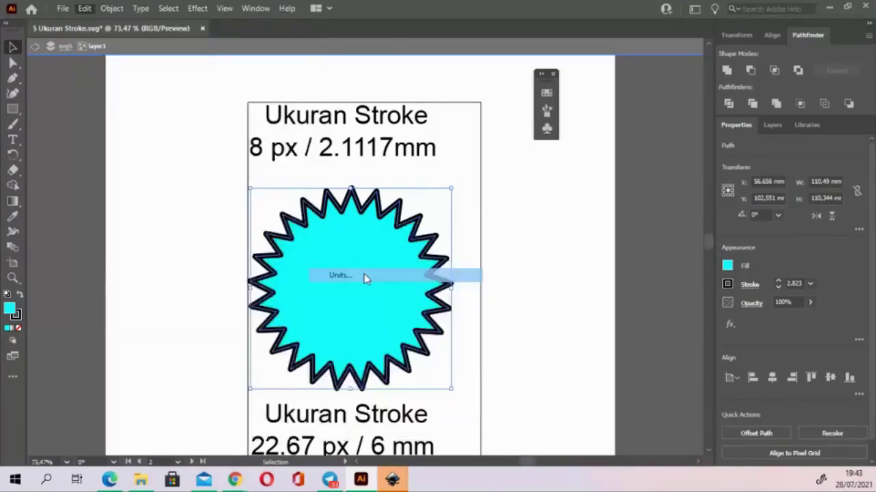
left_click(413, 68)
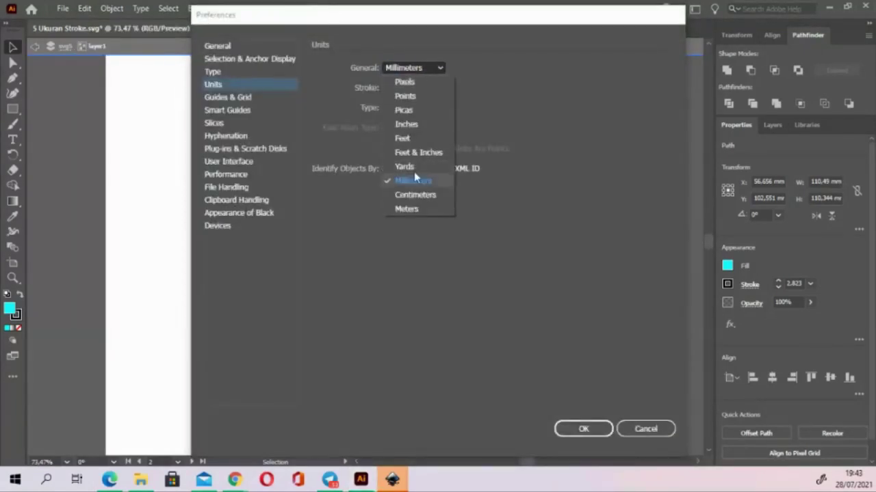
left_click(404, 81)
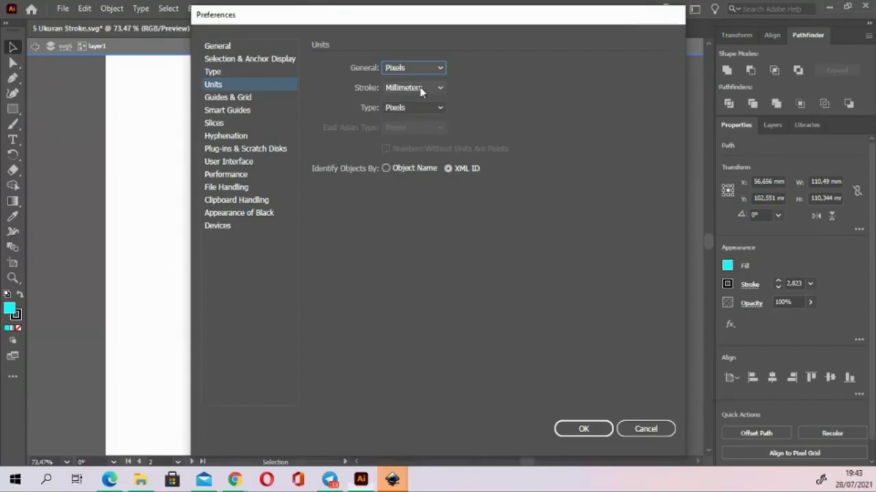
left_click(573, 428)
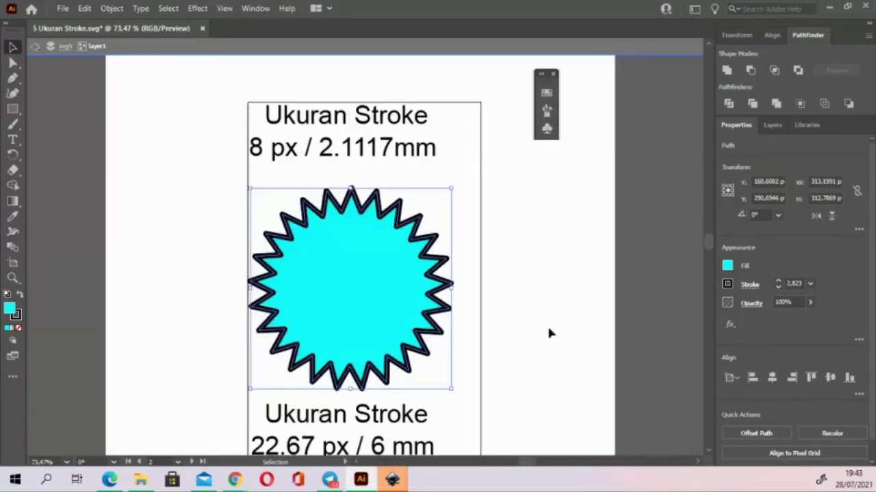
Reselect the top star and recheck its preset stroke weights
left_click(537, 282)
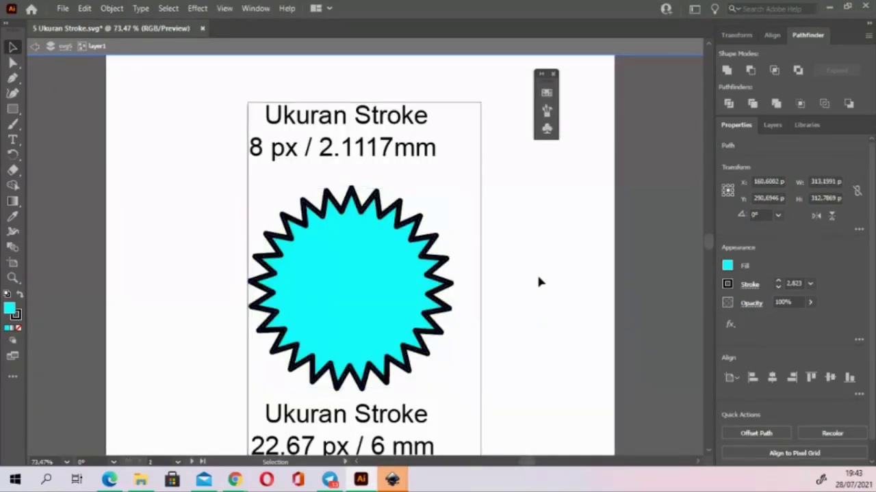
left_click(431, 281)
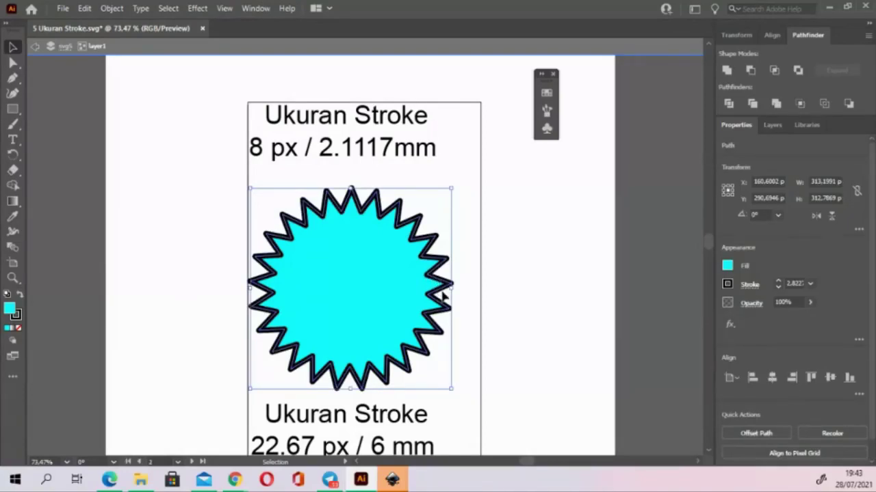
left_click(809, 284)
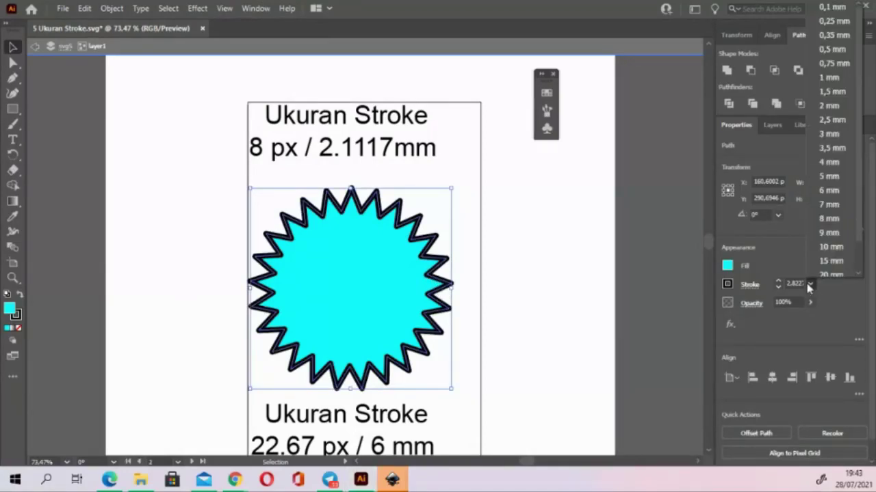
scroll(823, 253, "down", 3)
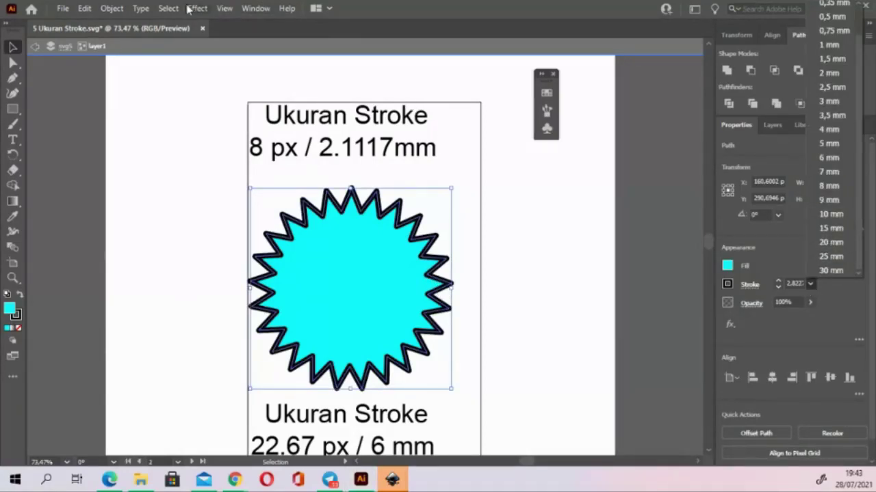
left_click(85, 8)
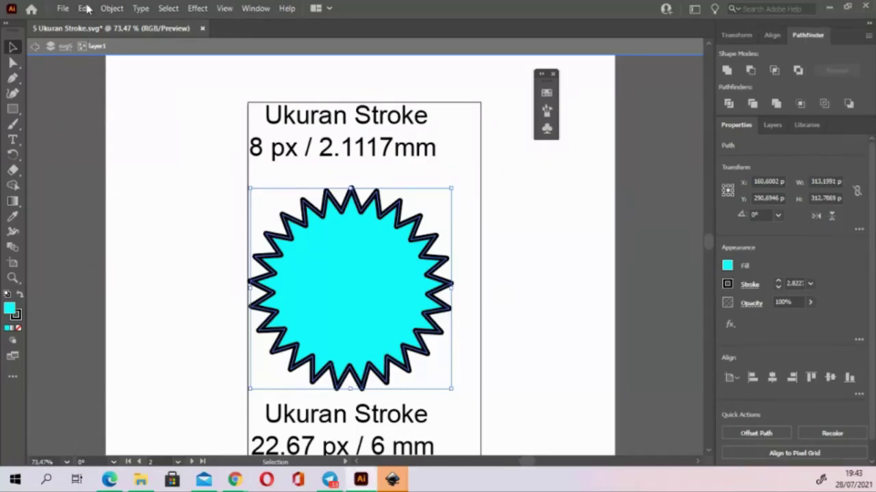
Set the stroke unit to Pixels and reselect the star to read its stroke
left_click(86, 8)
mouse_move(116, 430)
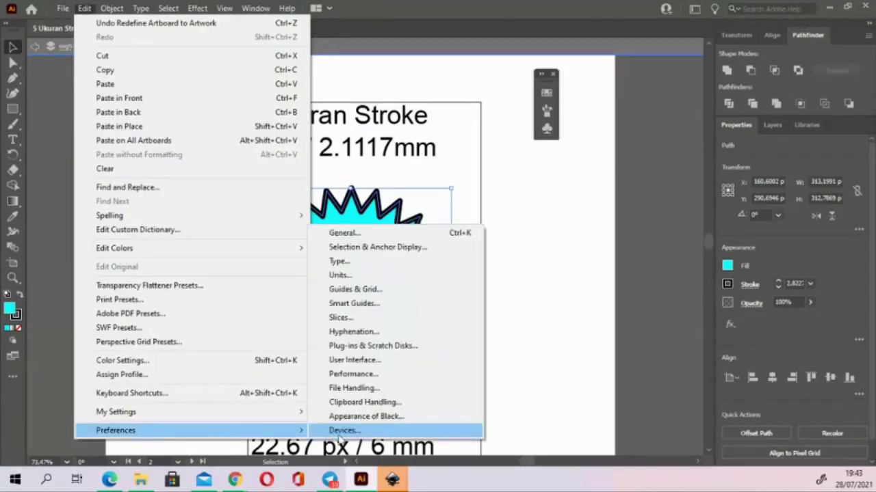
left_click(356, 276)
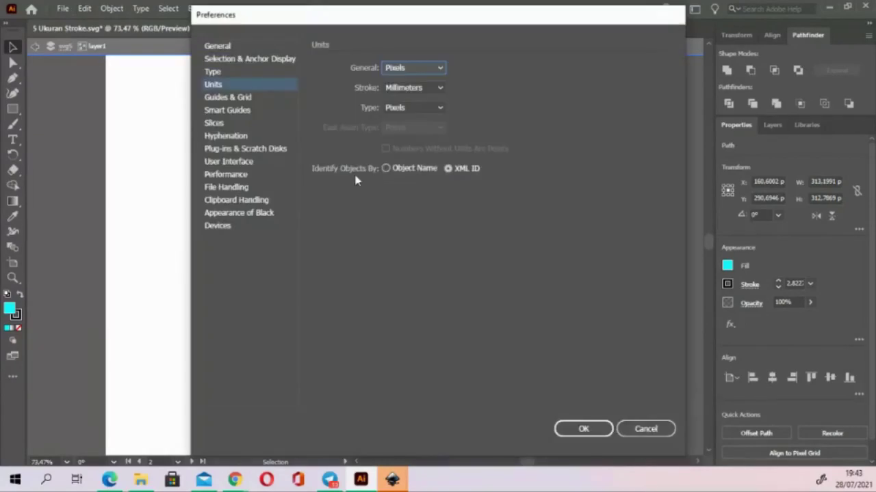
left_click(435, 89)
left_click(422, 102)
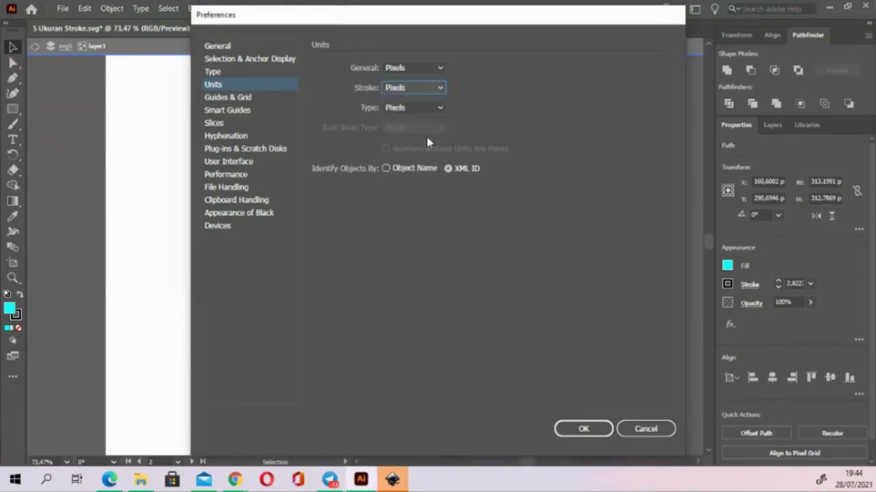
left_click(584, 429)
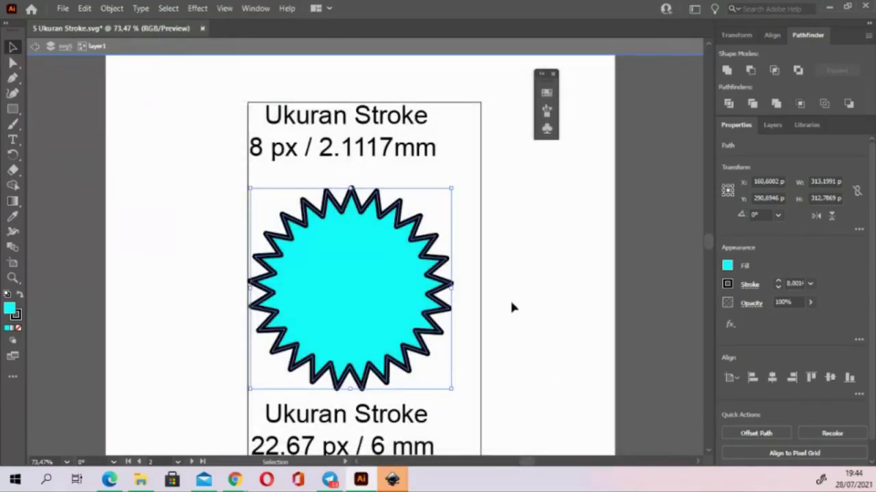
left_click(473, 267)
left_click(423, 253)
Close 5 Ukuran Stroke.svg, answering No to discard the unit changes
left_click(202, 28)
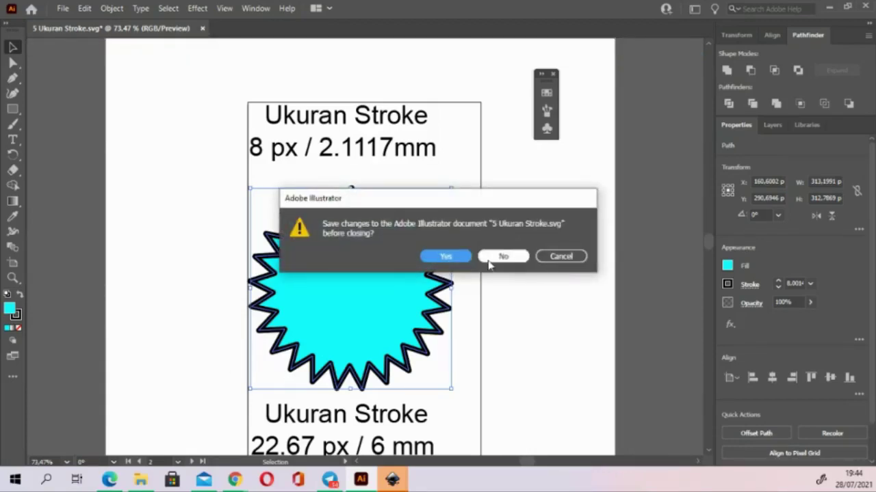
left_click(494, 257)
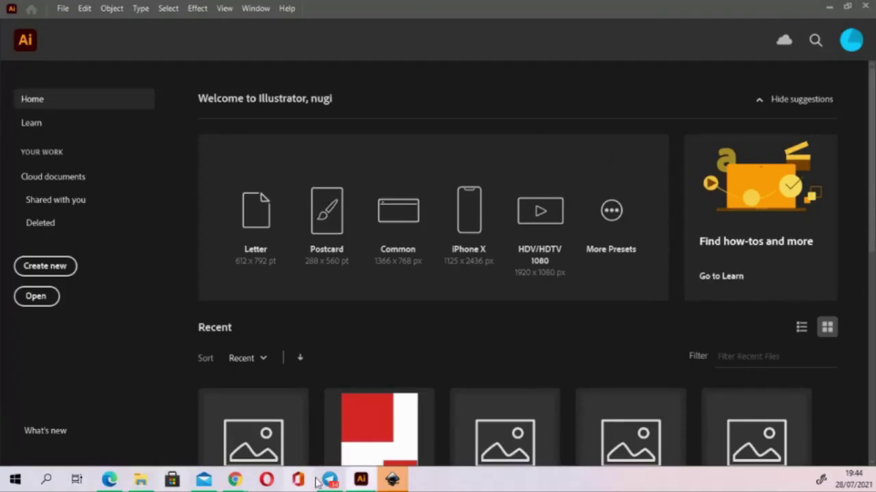
In Inkscape, read the top star's stroke width as 8.001 px, then switch back to mm
mouse_move(392, 480)
left_click(490, 433)
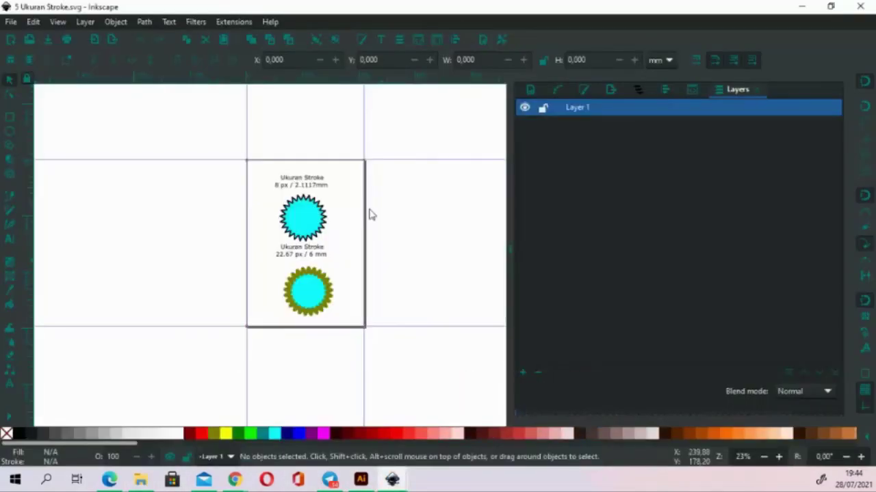
left_click(306, 216)
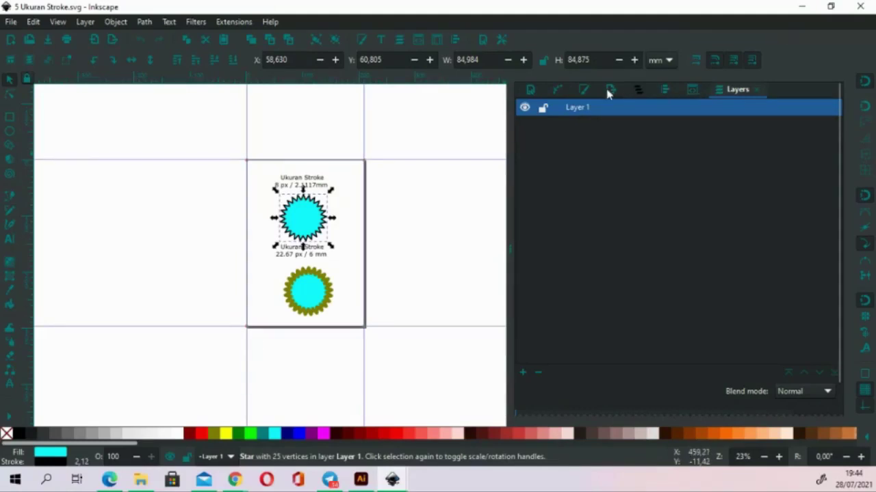
left_click(585, 91)
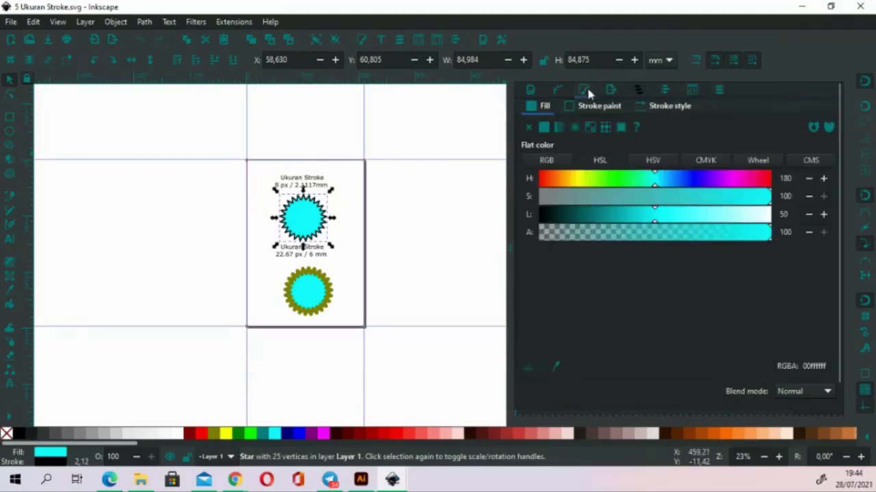
left_click(651, 108)
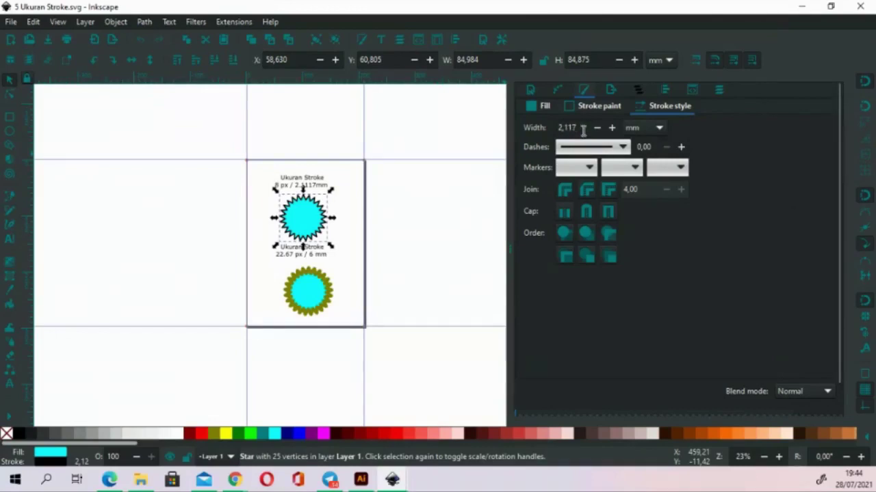
left_click(656, 128)
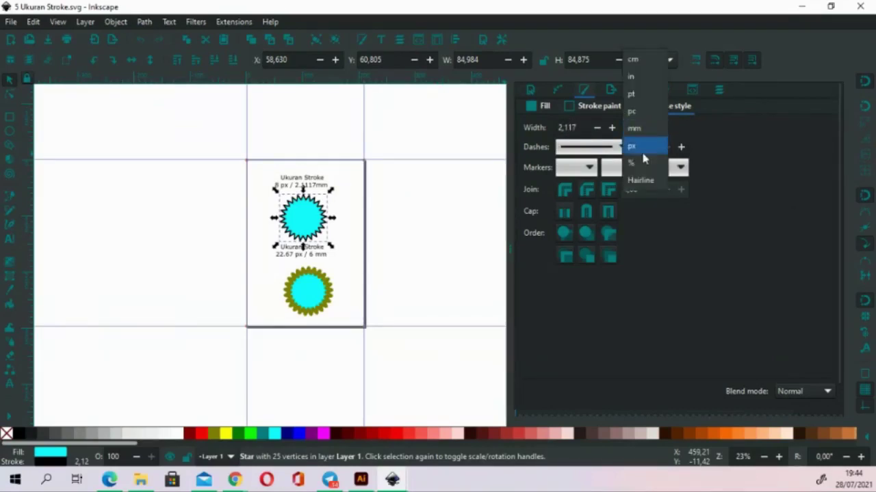
left_click(643, 147)
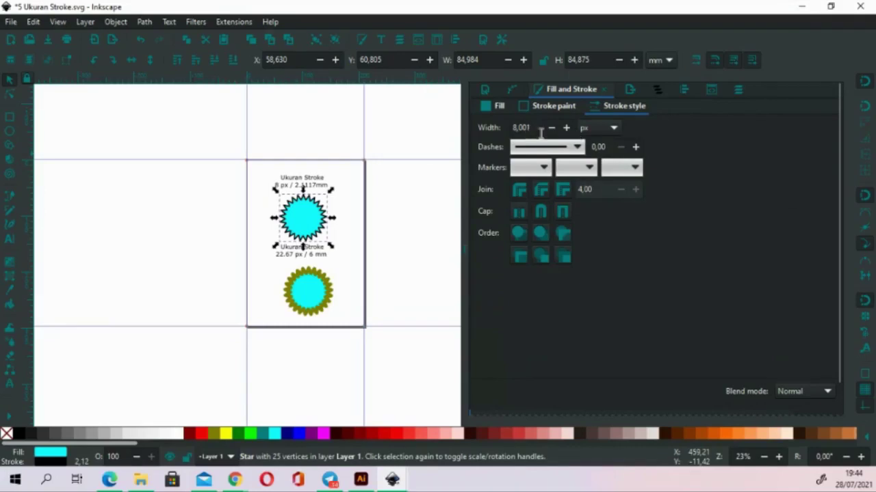
left_click(613, 128)
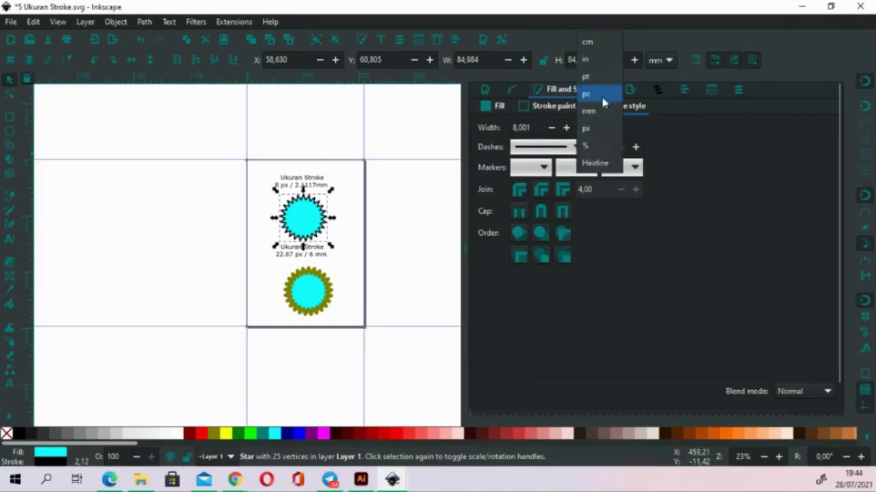
left_click(606, 111)
left_click(10, 21)
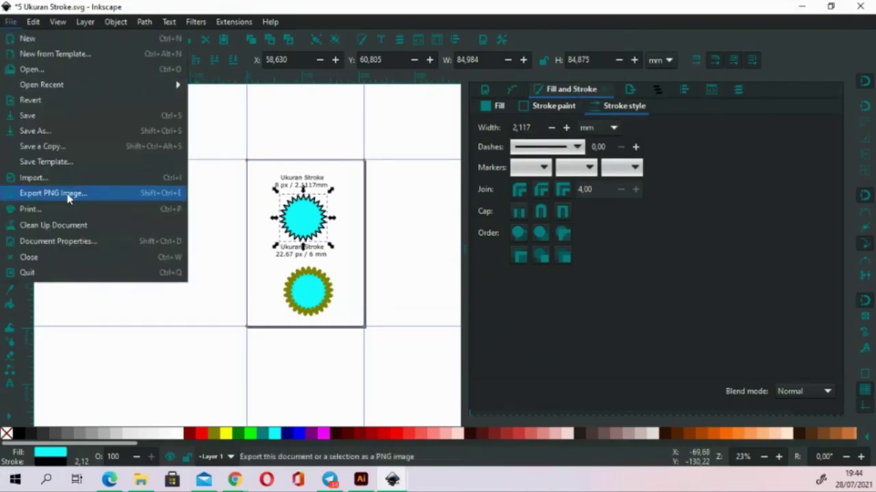
In Document Properties, set Scale x to 1,33333 user units per mm
left_click(59, 239)
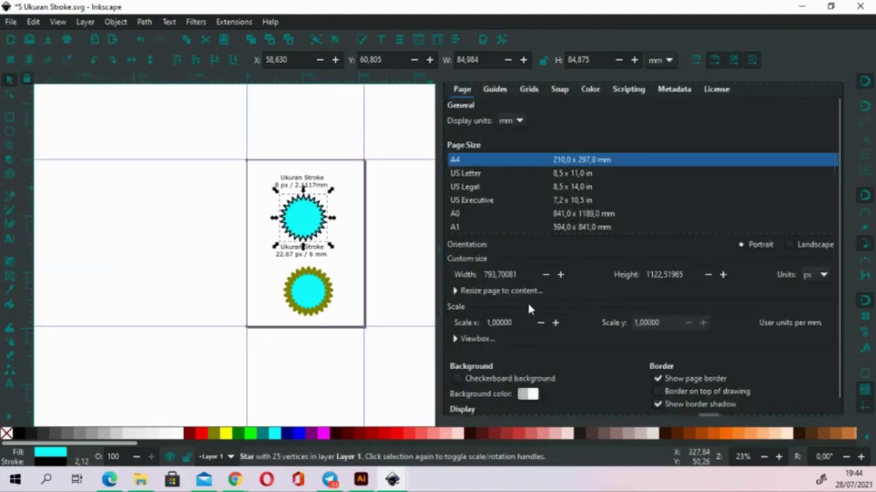
left_click(362, 479)
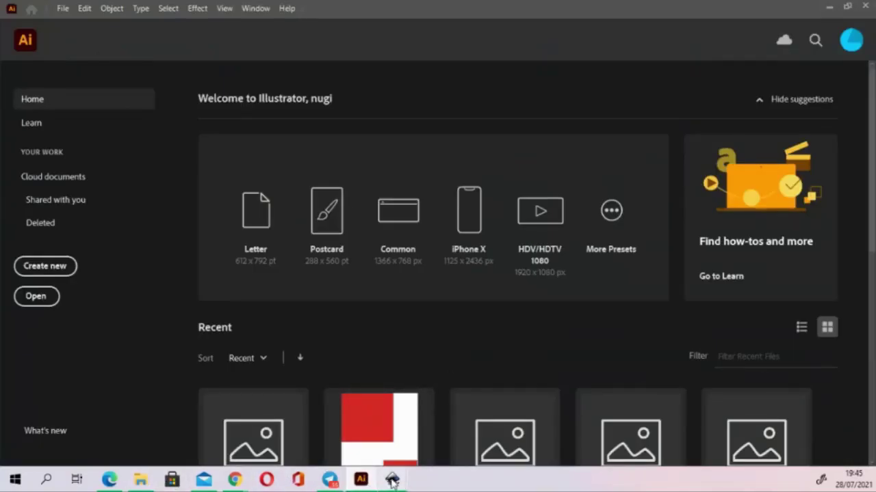
mouse_move(392, 480)
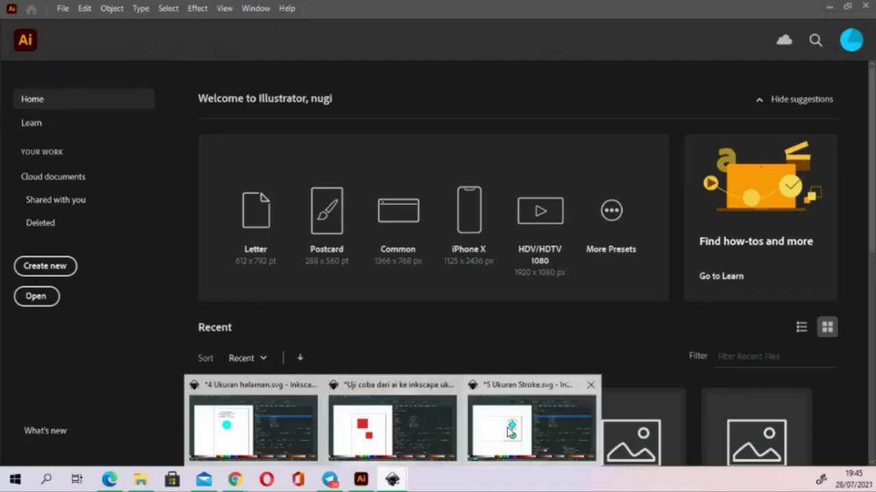
left_click(520, 427)
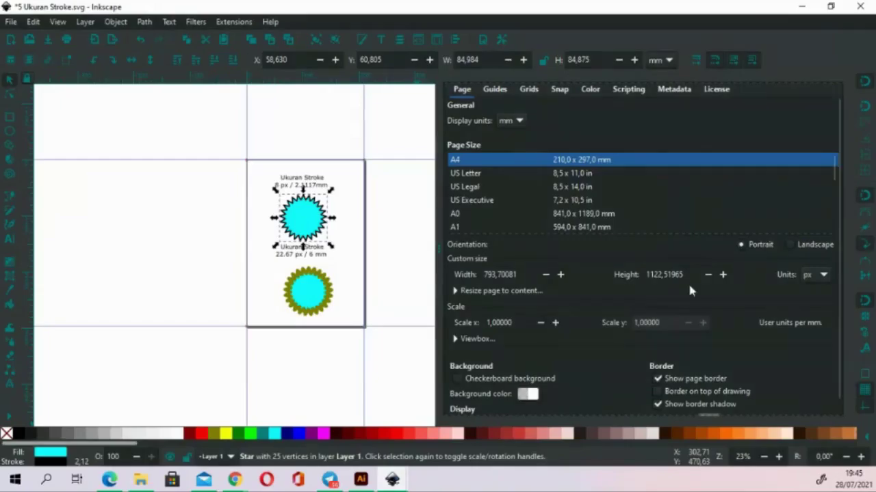
left_click_drag(518, 322, 488, 322)
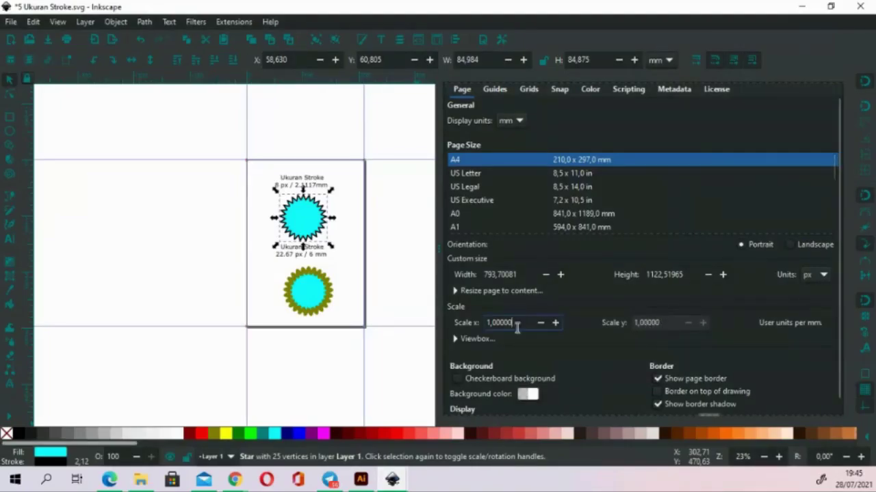
type("1,333")
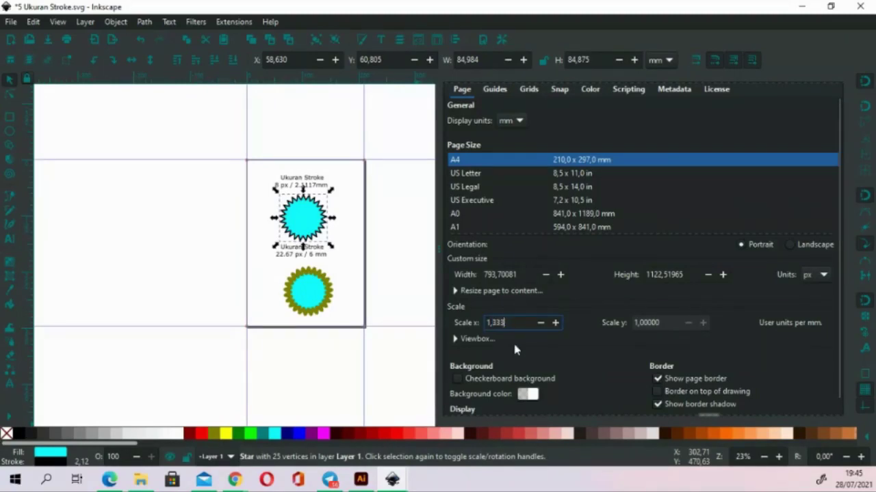
type("3333")
key("Return")
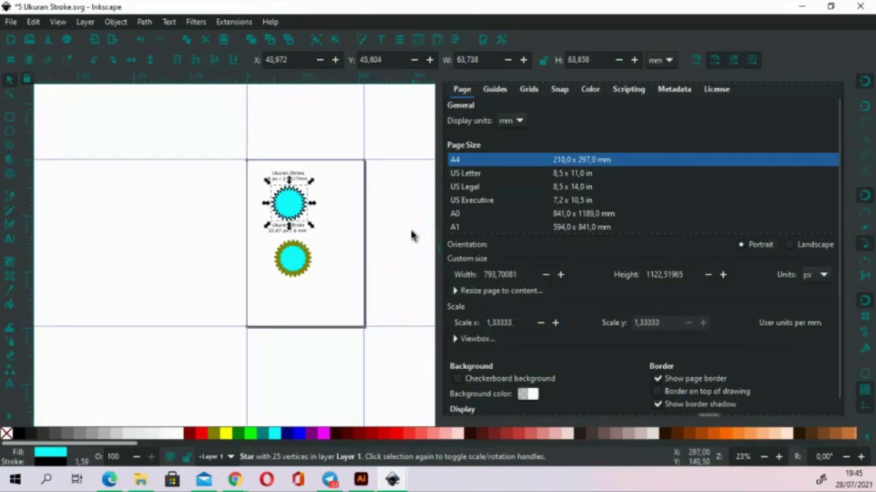
Deselect the star and save 5 Ukuran Stroke.svg in Inkscape
left_click(407, 226)
scroll(348, 253, "up", 1)
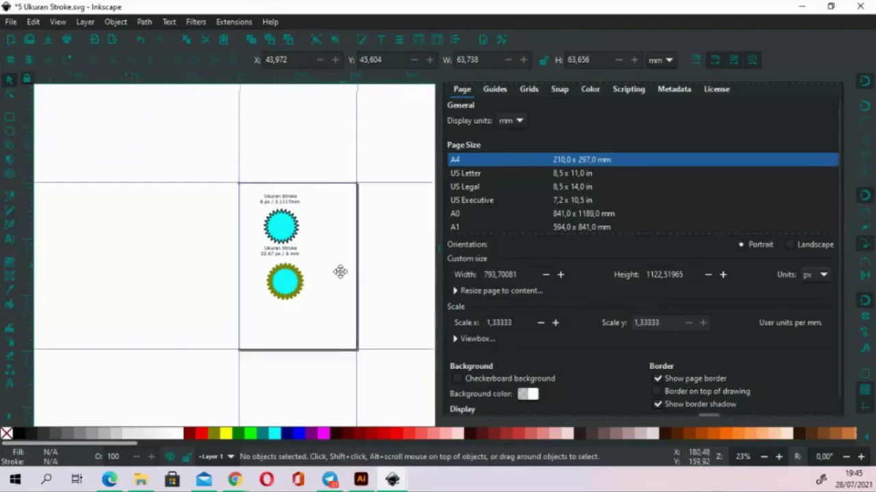
key("ctrl+s")
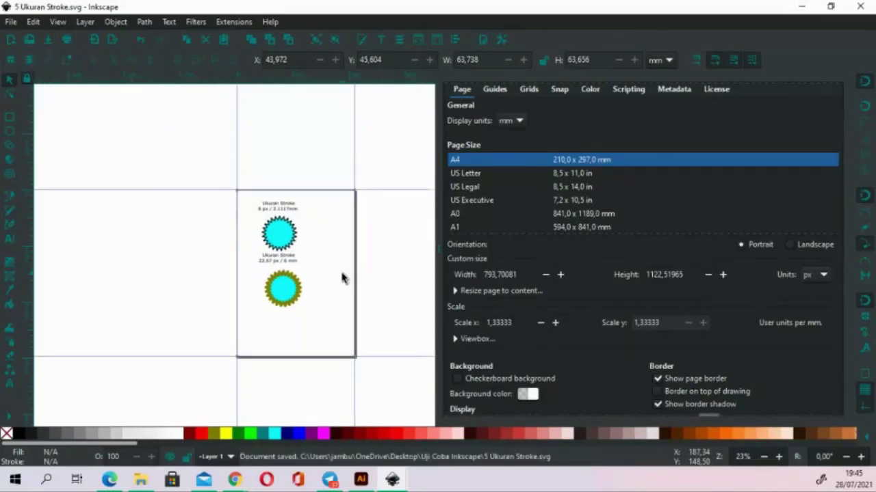
Reopen 5 Ukuran Stroke.svg in Adobe Illustrator 2021 from File Explorer
key("alt+Tab")
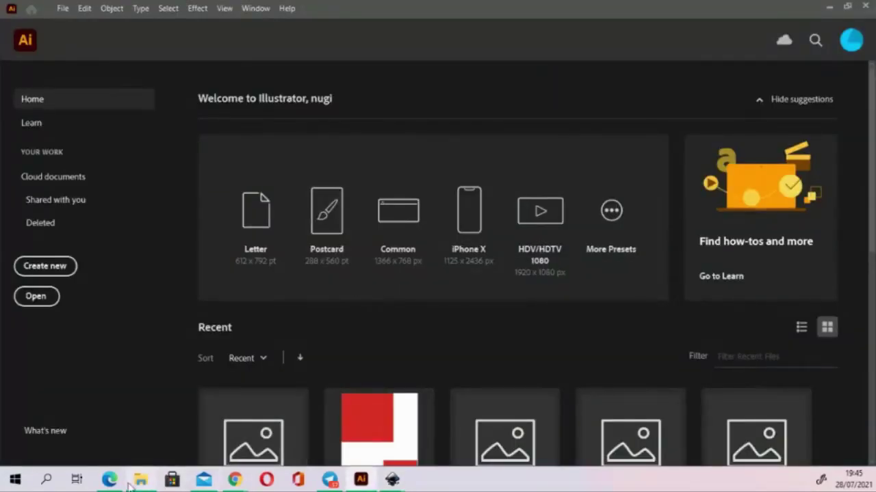
left_click(141, 479)
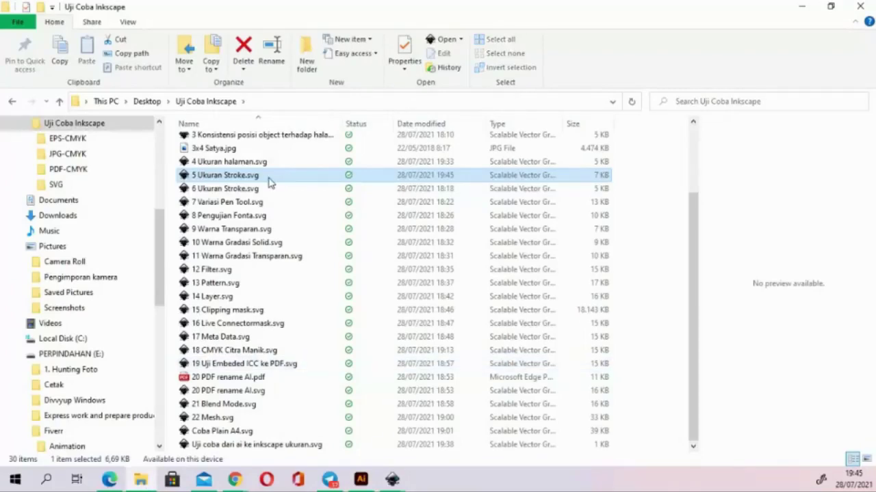
right_click(269, 179)
mouse_move(308, 307)
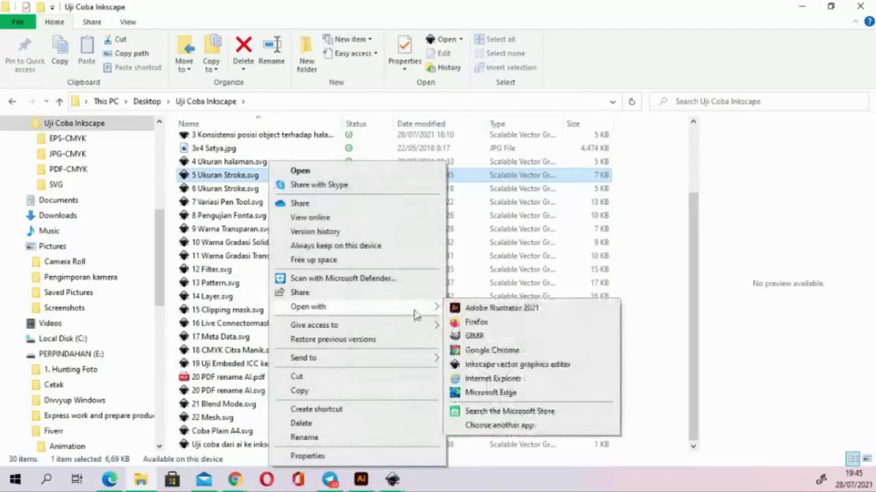
left_click(486, 308)
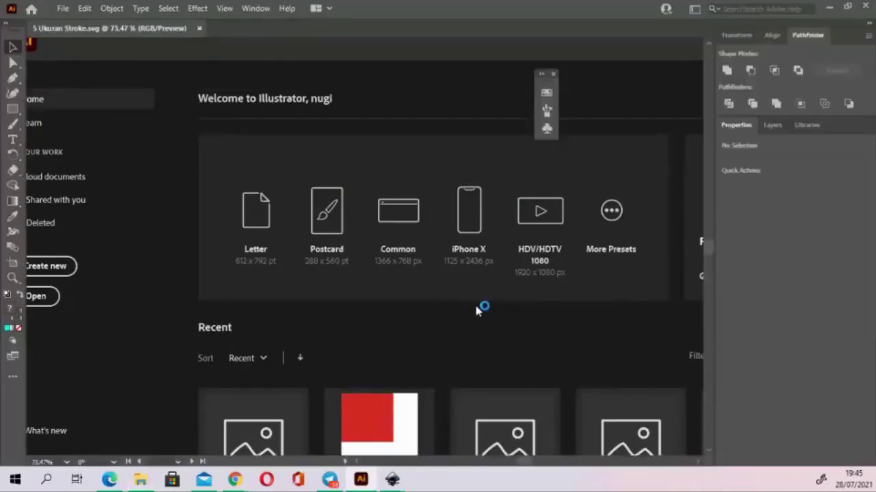
Select the top star and set the stroke unit to Millimeters so it reads 2.117
scroll(479, 189, "up", 4)
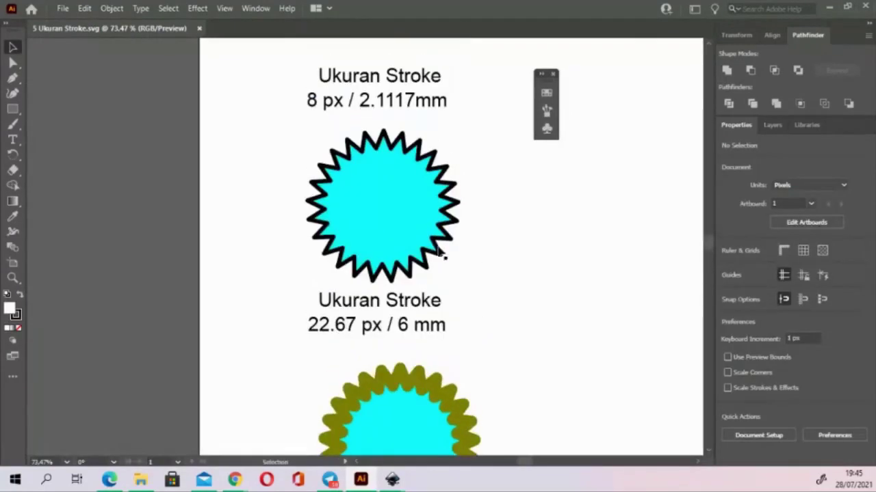
left_click(414, 217)
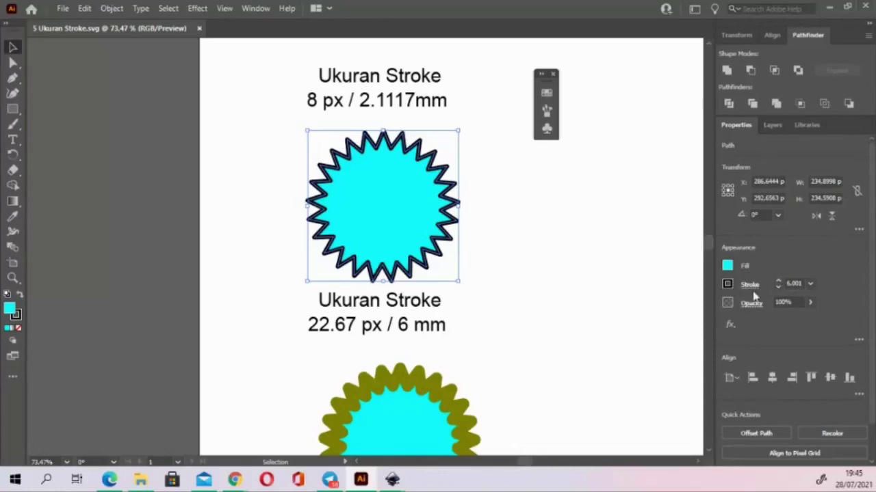
left_click(85, 8)
mouse_move(116, 430)
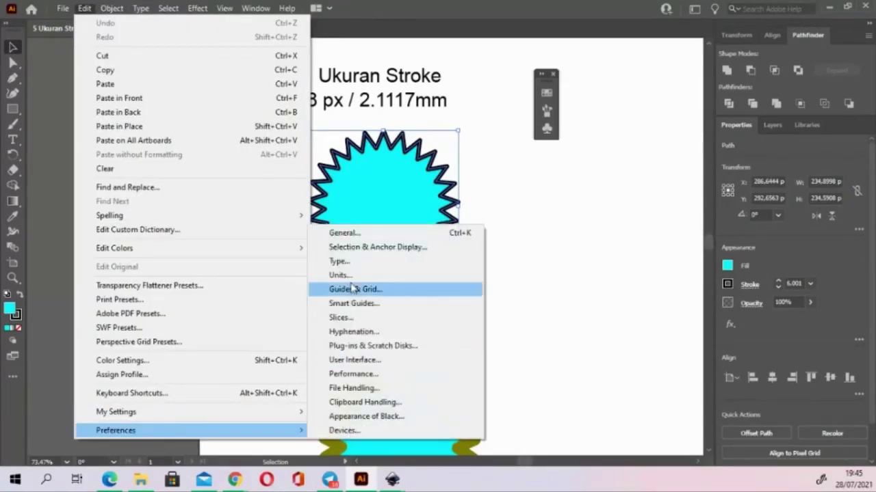
left_click(340, 275)
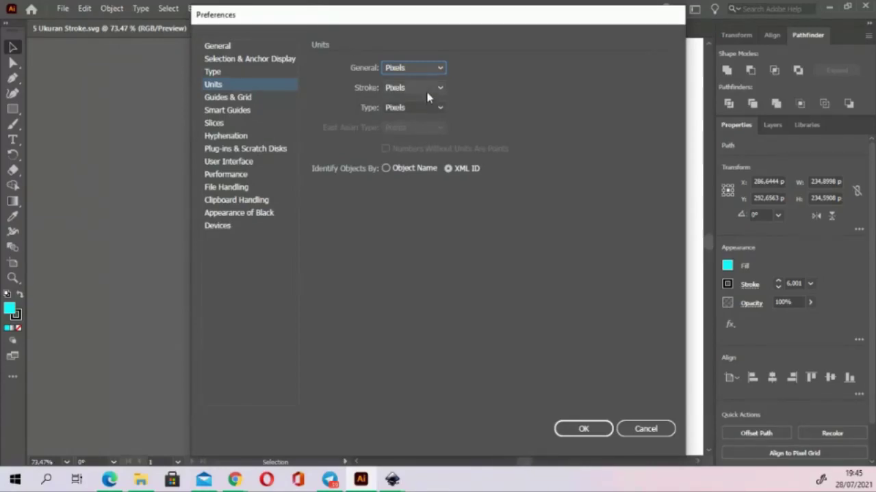
left_click(428, 89)
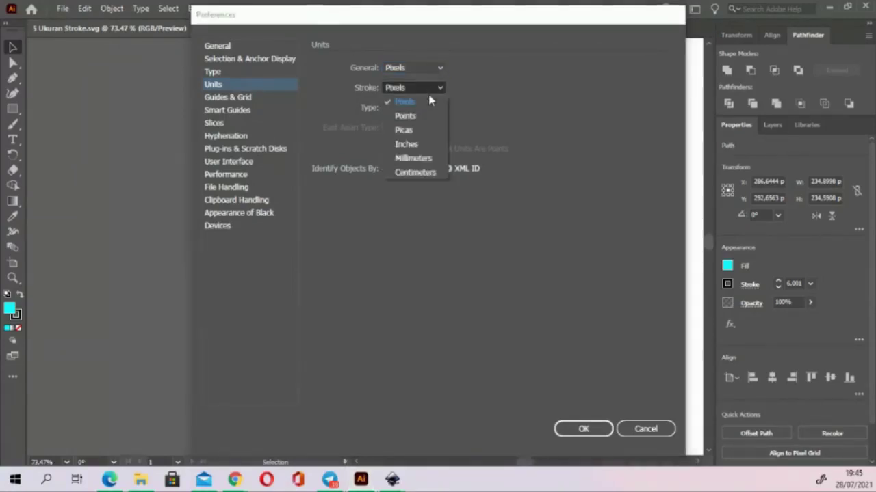
left_click(417, 158)
left_click(584, 429)
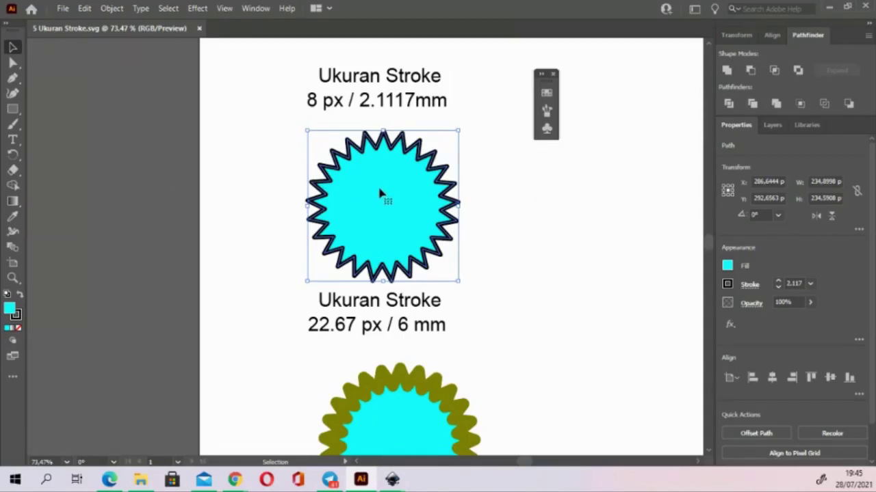
scroll(370, 205, "right", 1)
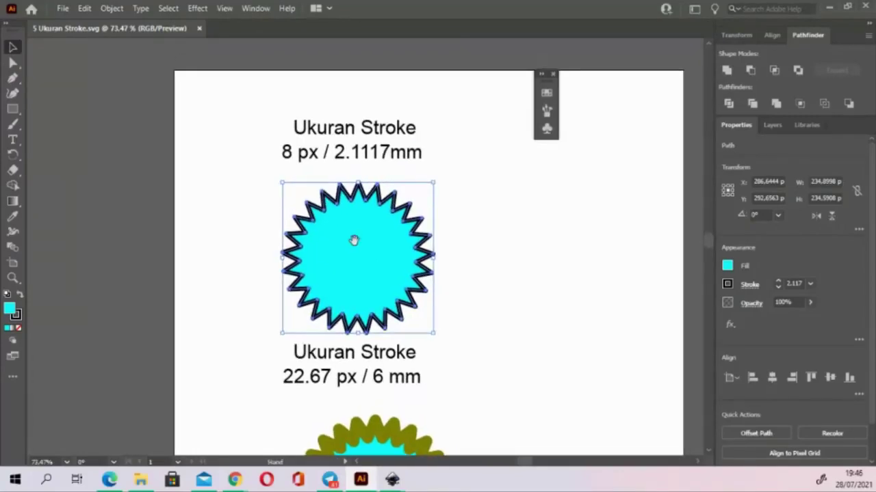
scroll(354, 240, "up", 2)
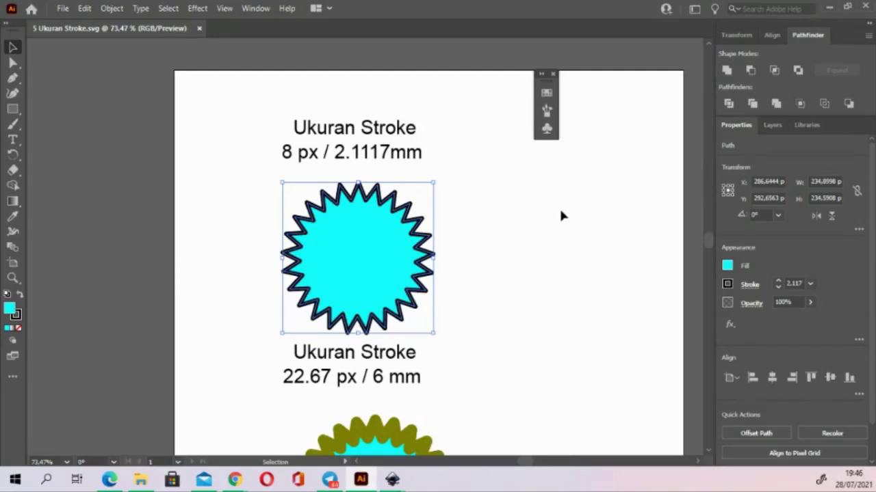
scroll(554, 287, "down", 4)
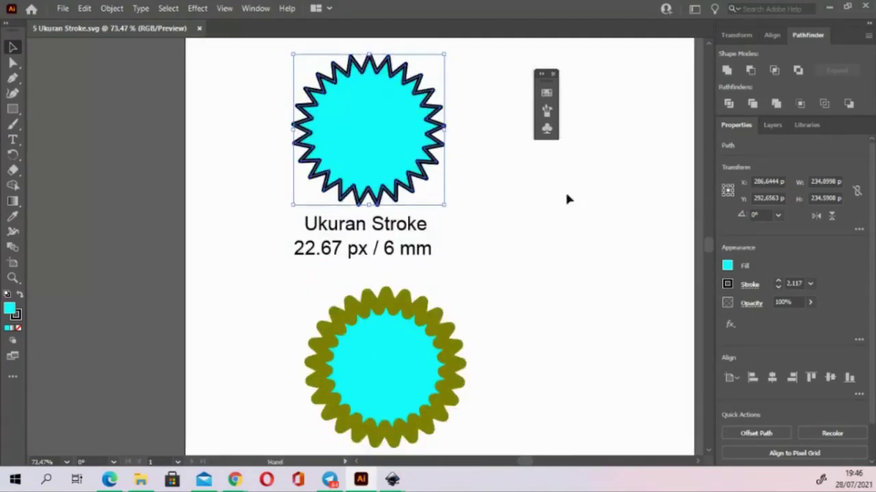
Select the lower olive-edged flower shape with the Selection tool
left_click(419, 344)
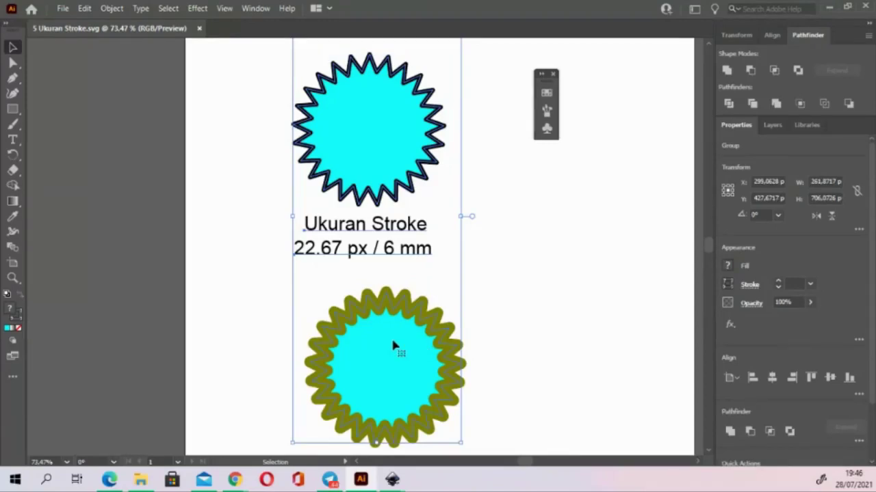
key("a")
key("ctrl+shift+a")
key("v")
left_click(379, 363)
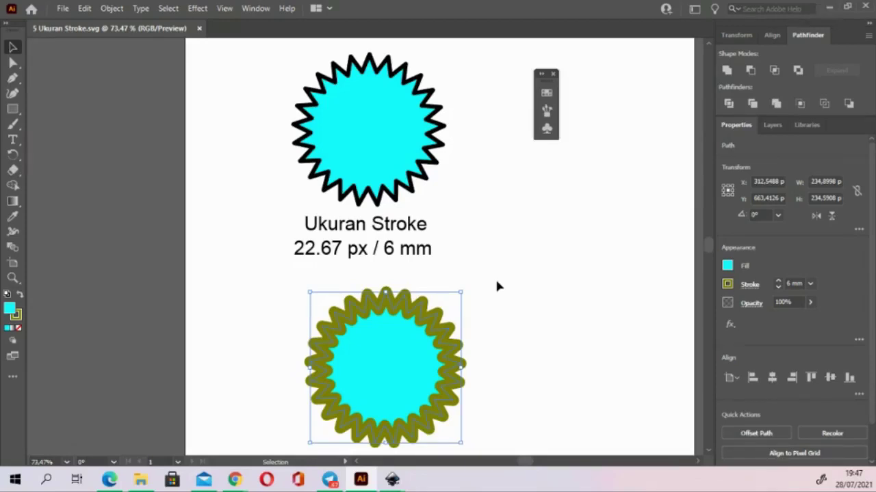
Confirm the flower's stroke weight reads 6 mm, then pan to the upper label
left_click_drag(451, 288, 453, 247)
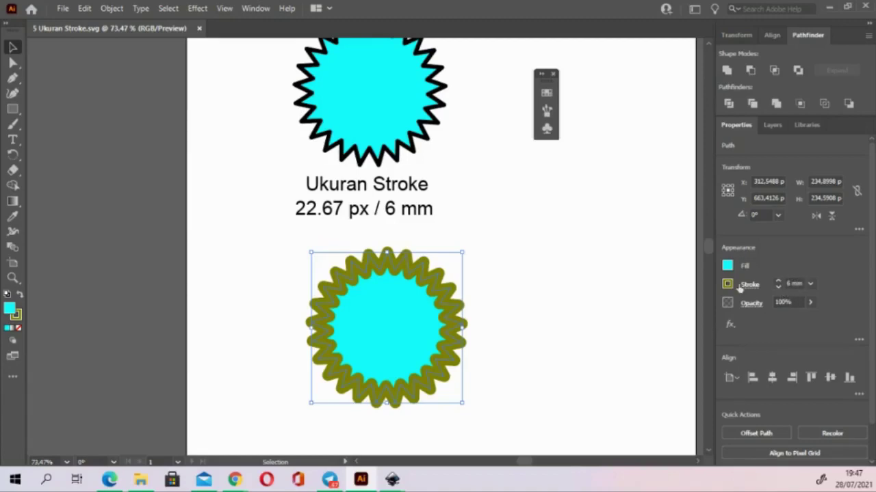
left_click(810, 283)
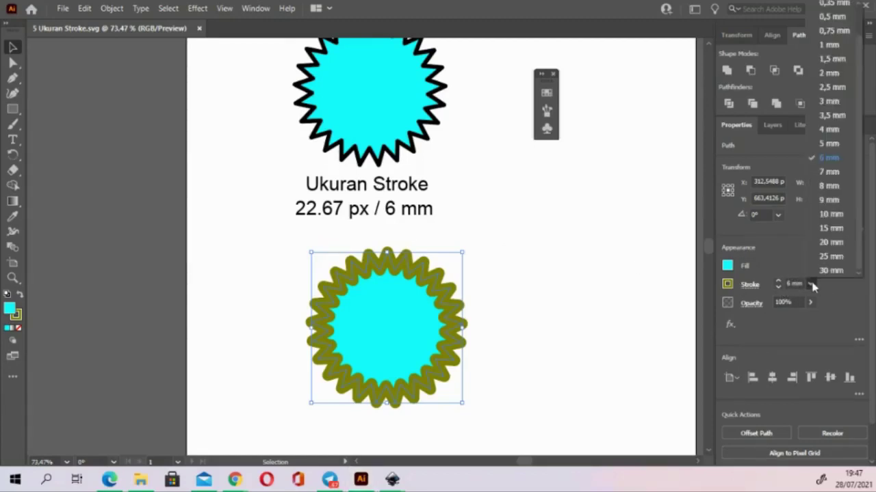
left_click(833, 302)
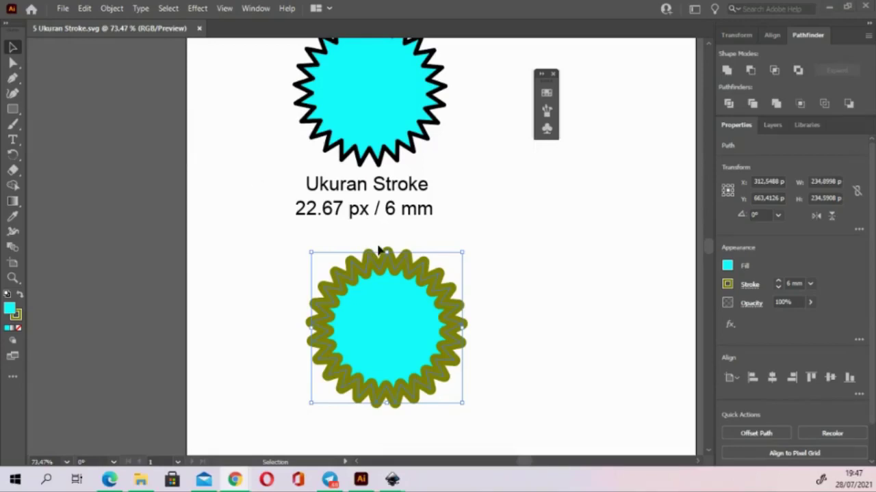
left_click_drag(557, 191, 486, 235)
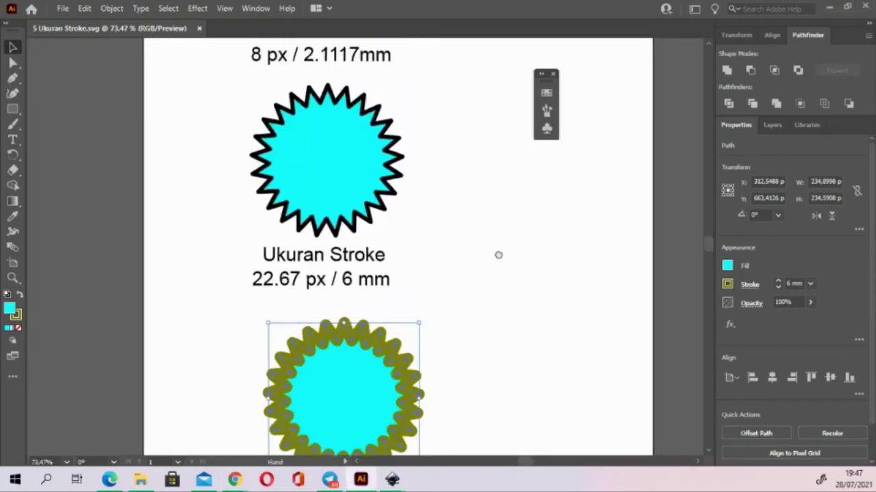